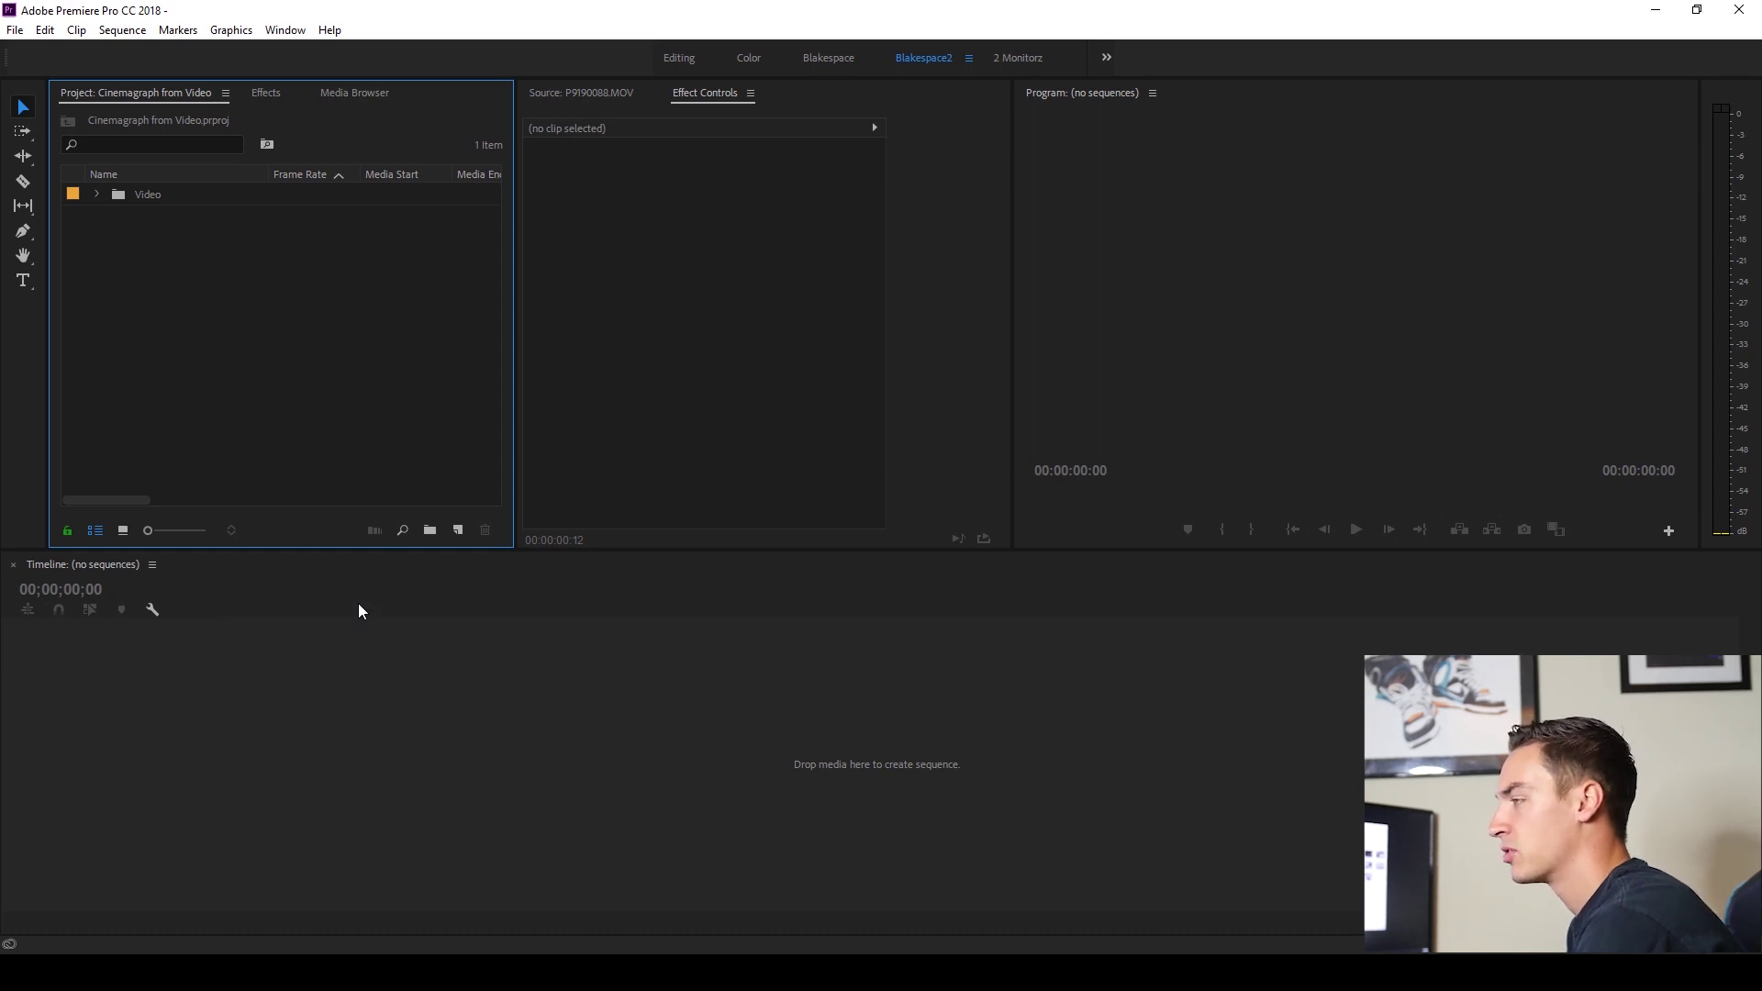
# Step: Load P9190088.MOV from the Video bin into the Source Monitor and find the start moment
pyautogui.click(96, 196)
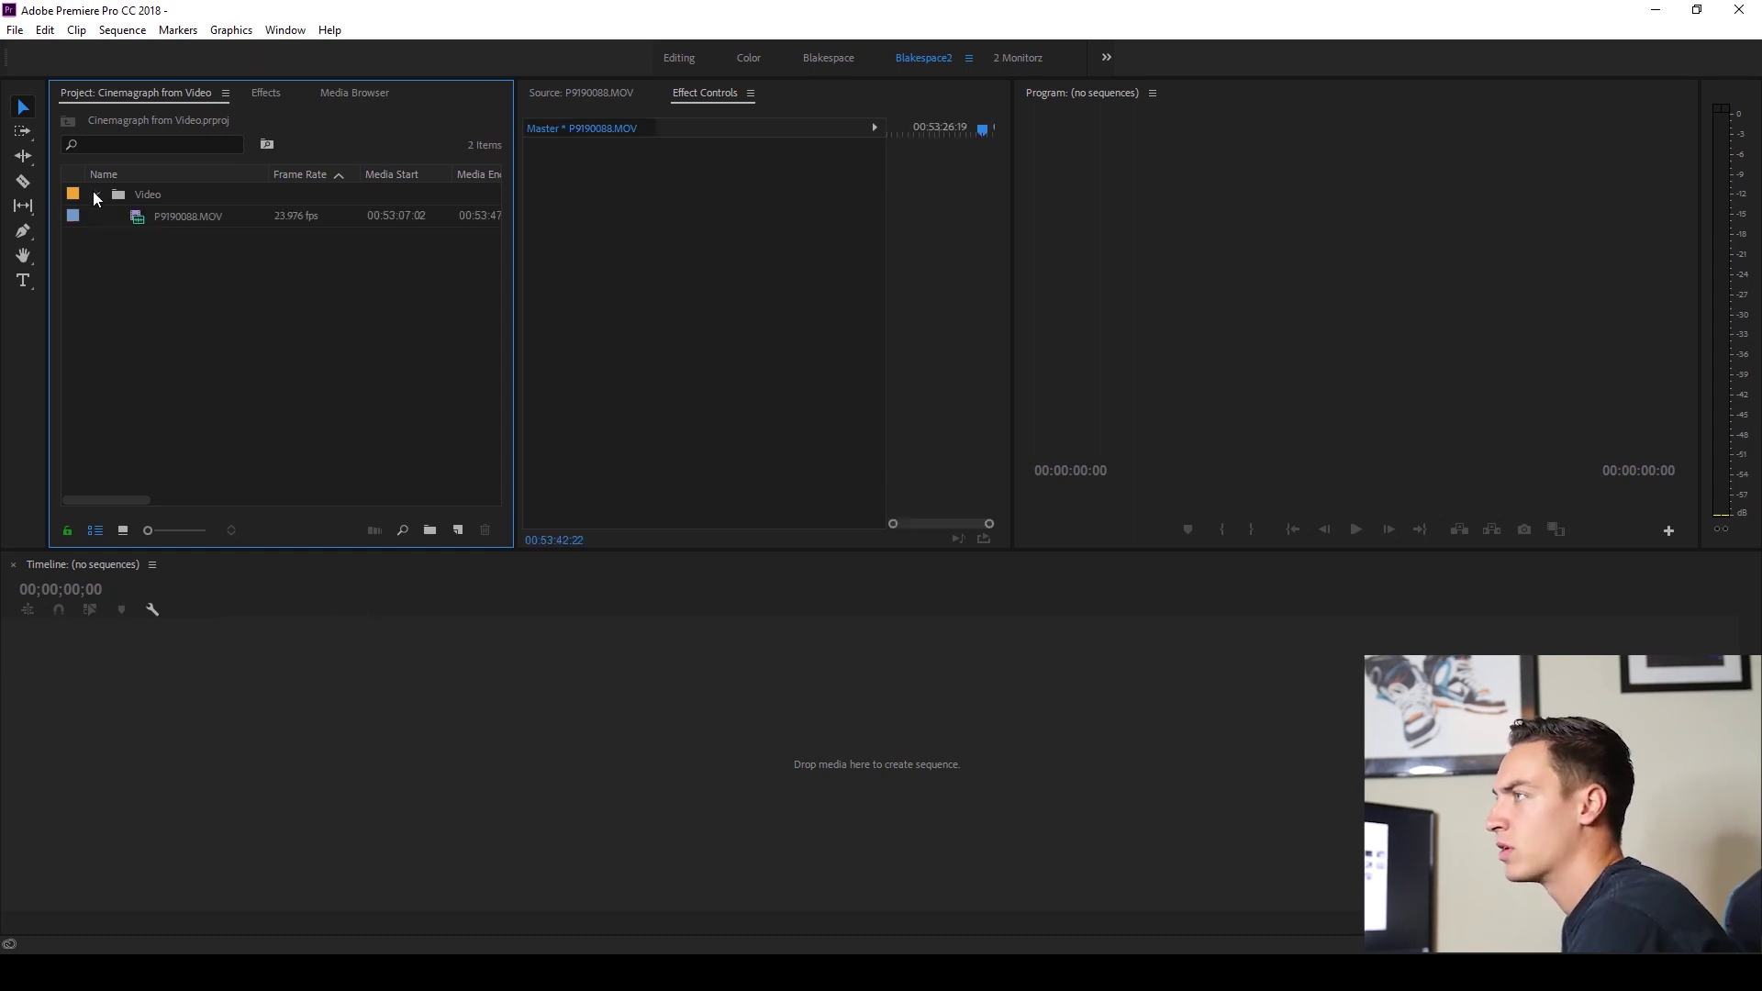
pyautogui.doubleClick(138, 220)
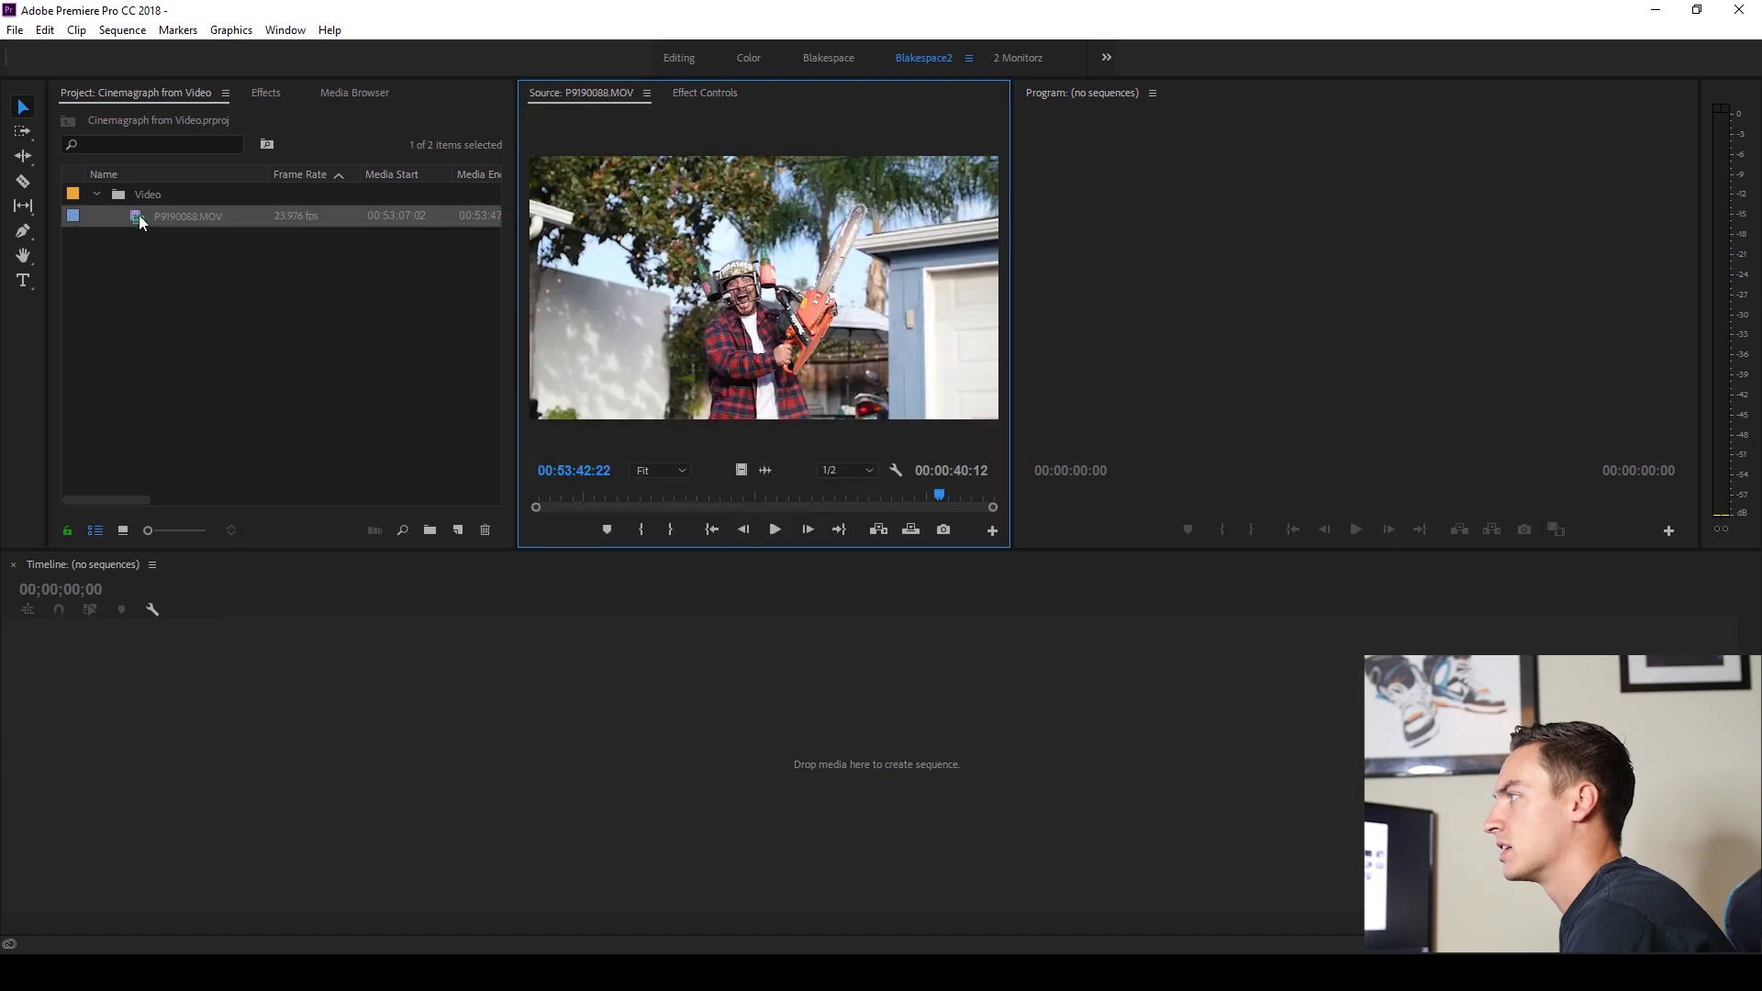
pyautogui.moveTo(546, 492); pyautogui.dragTo(902, 494)
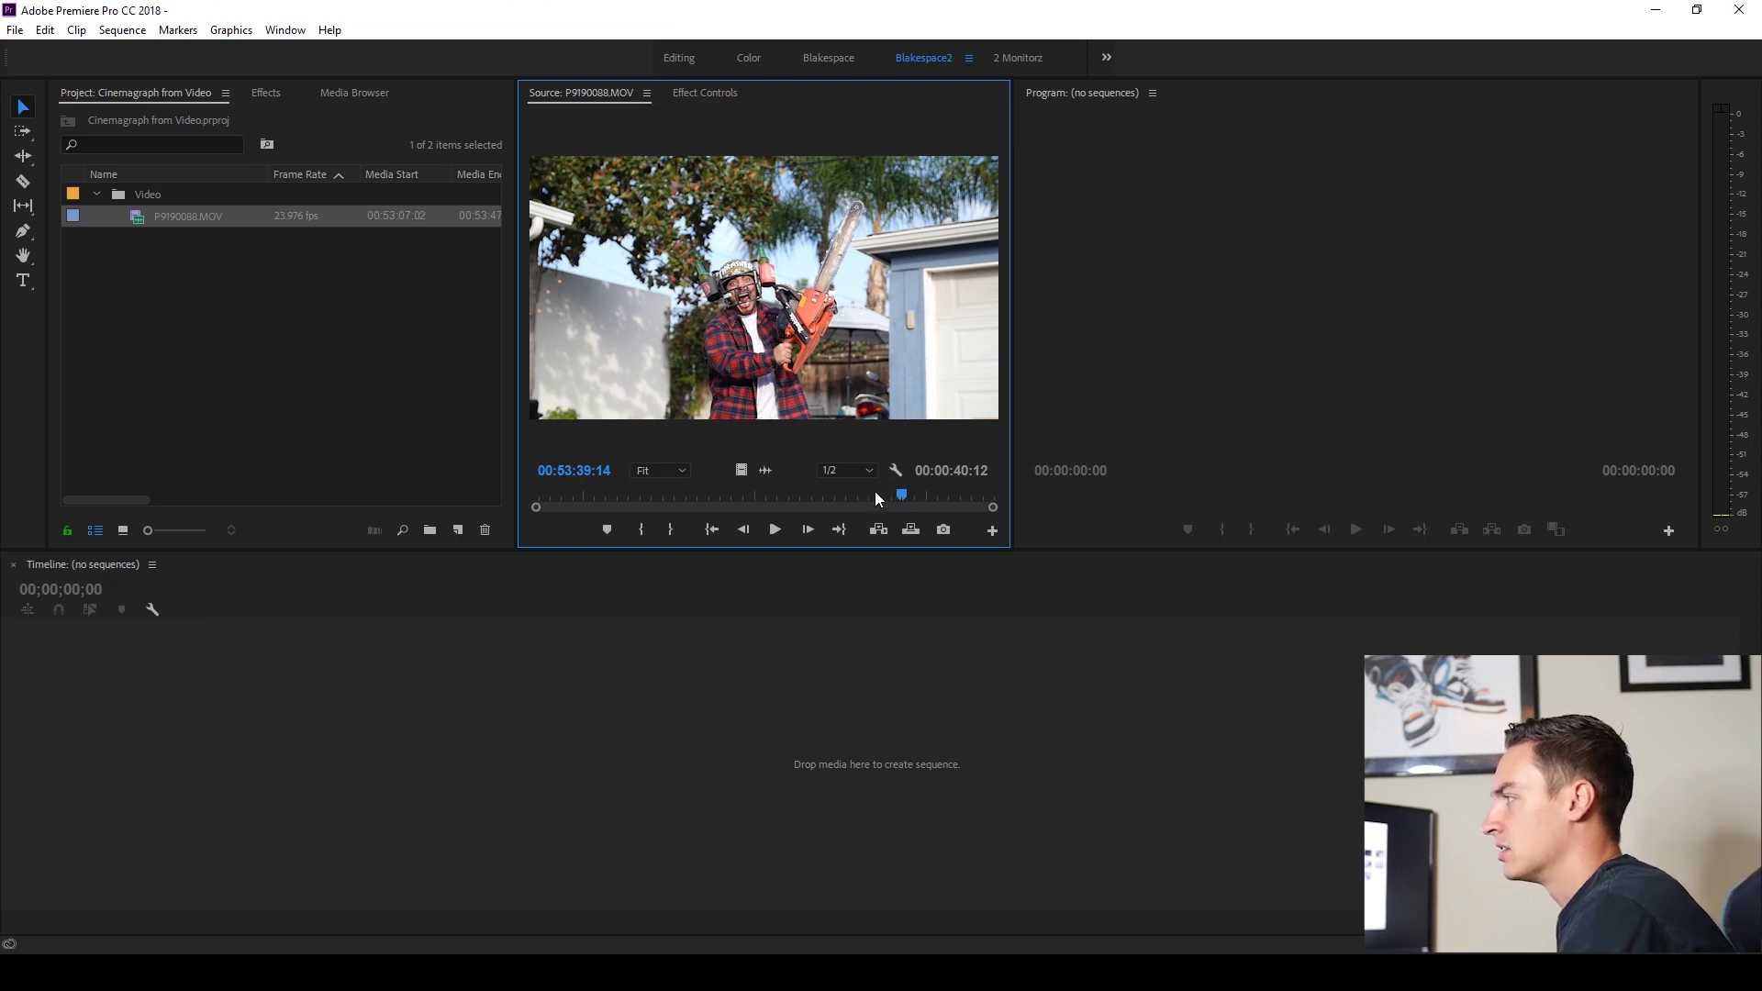
pyautogui.click(925, 487)
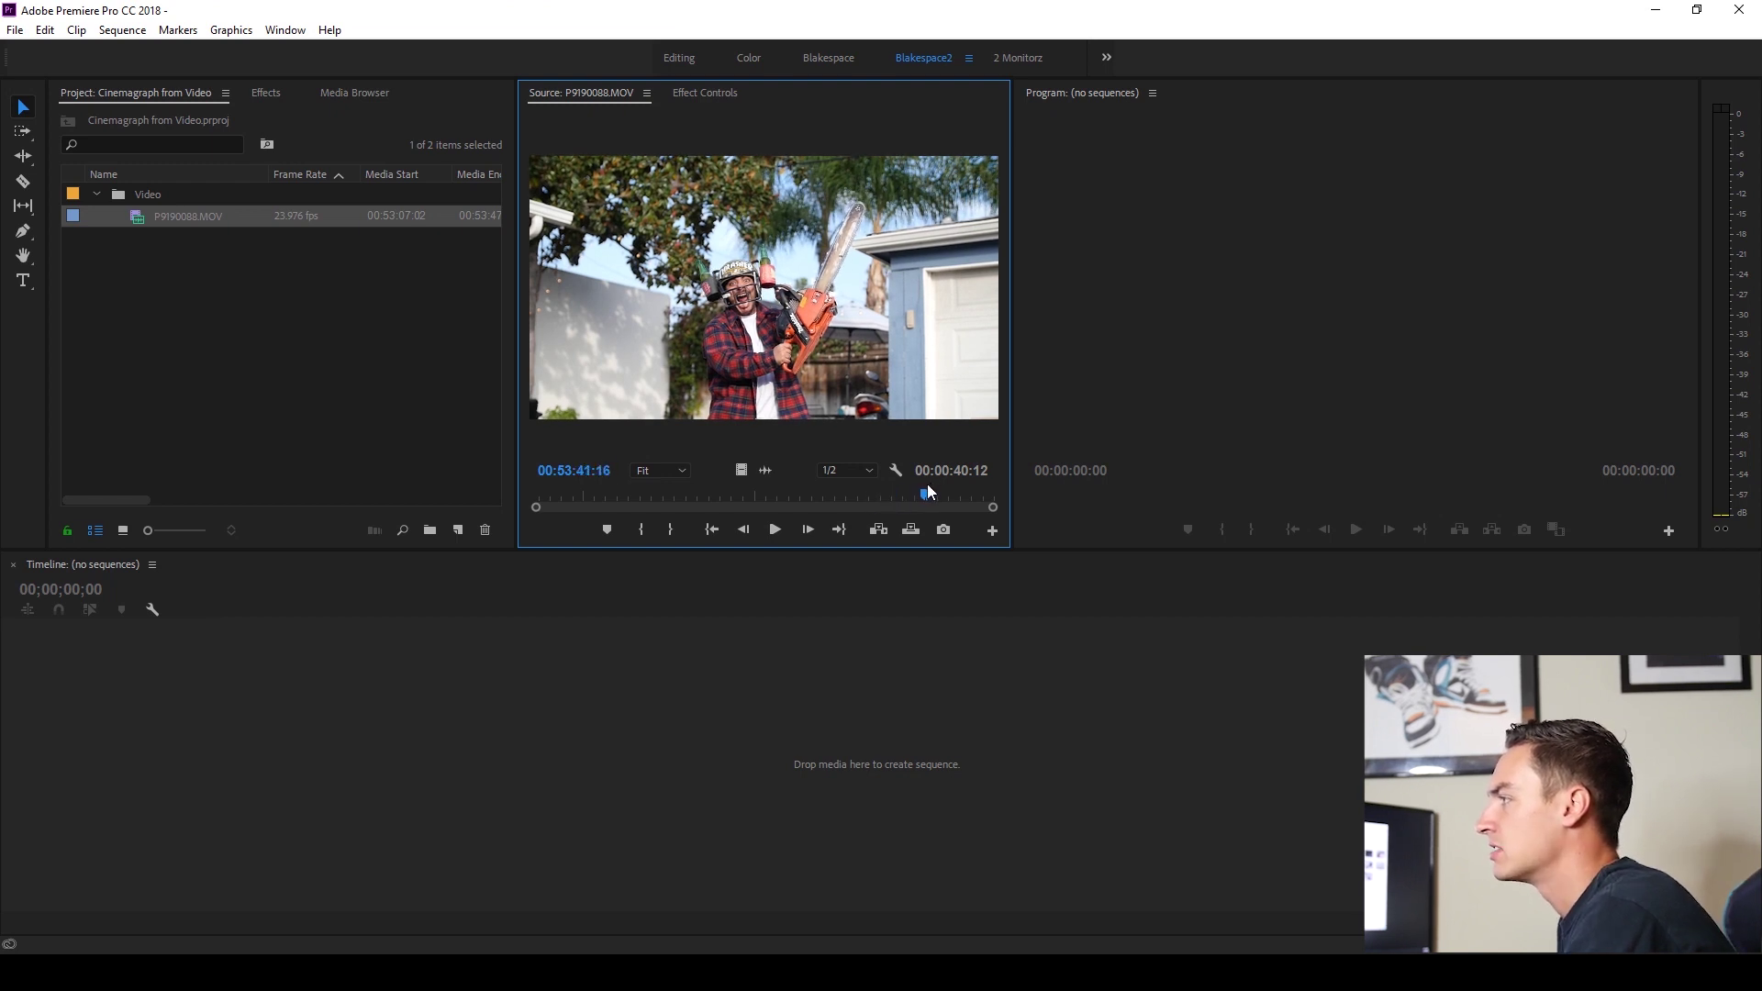
pyautogui.moveTo(929, 486); pyautogui.dragTo(932, 488)
# Step: Set In and Out points marking a 22-frame range of P9190088.MOV
pyautogui.press('i')
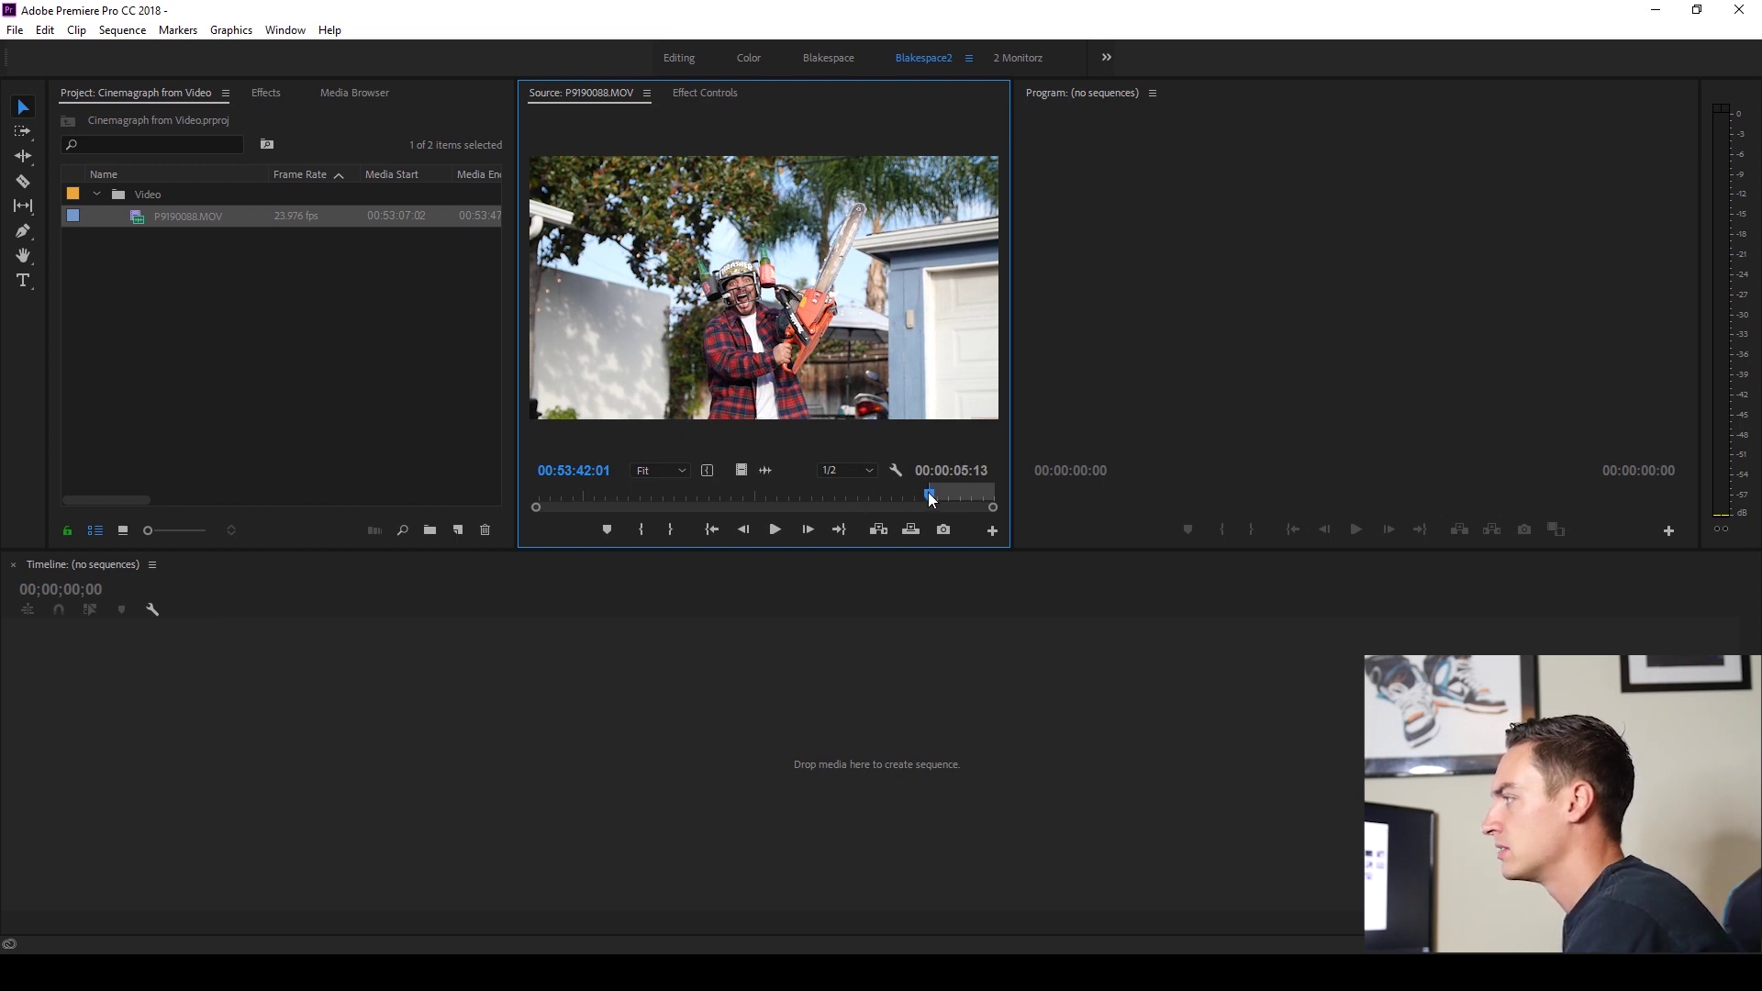
pyautogui.moveTo(928, 493); pyautogui.dragTo(939, 494)
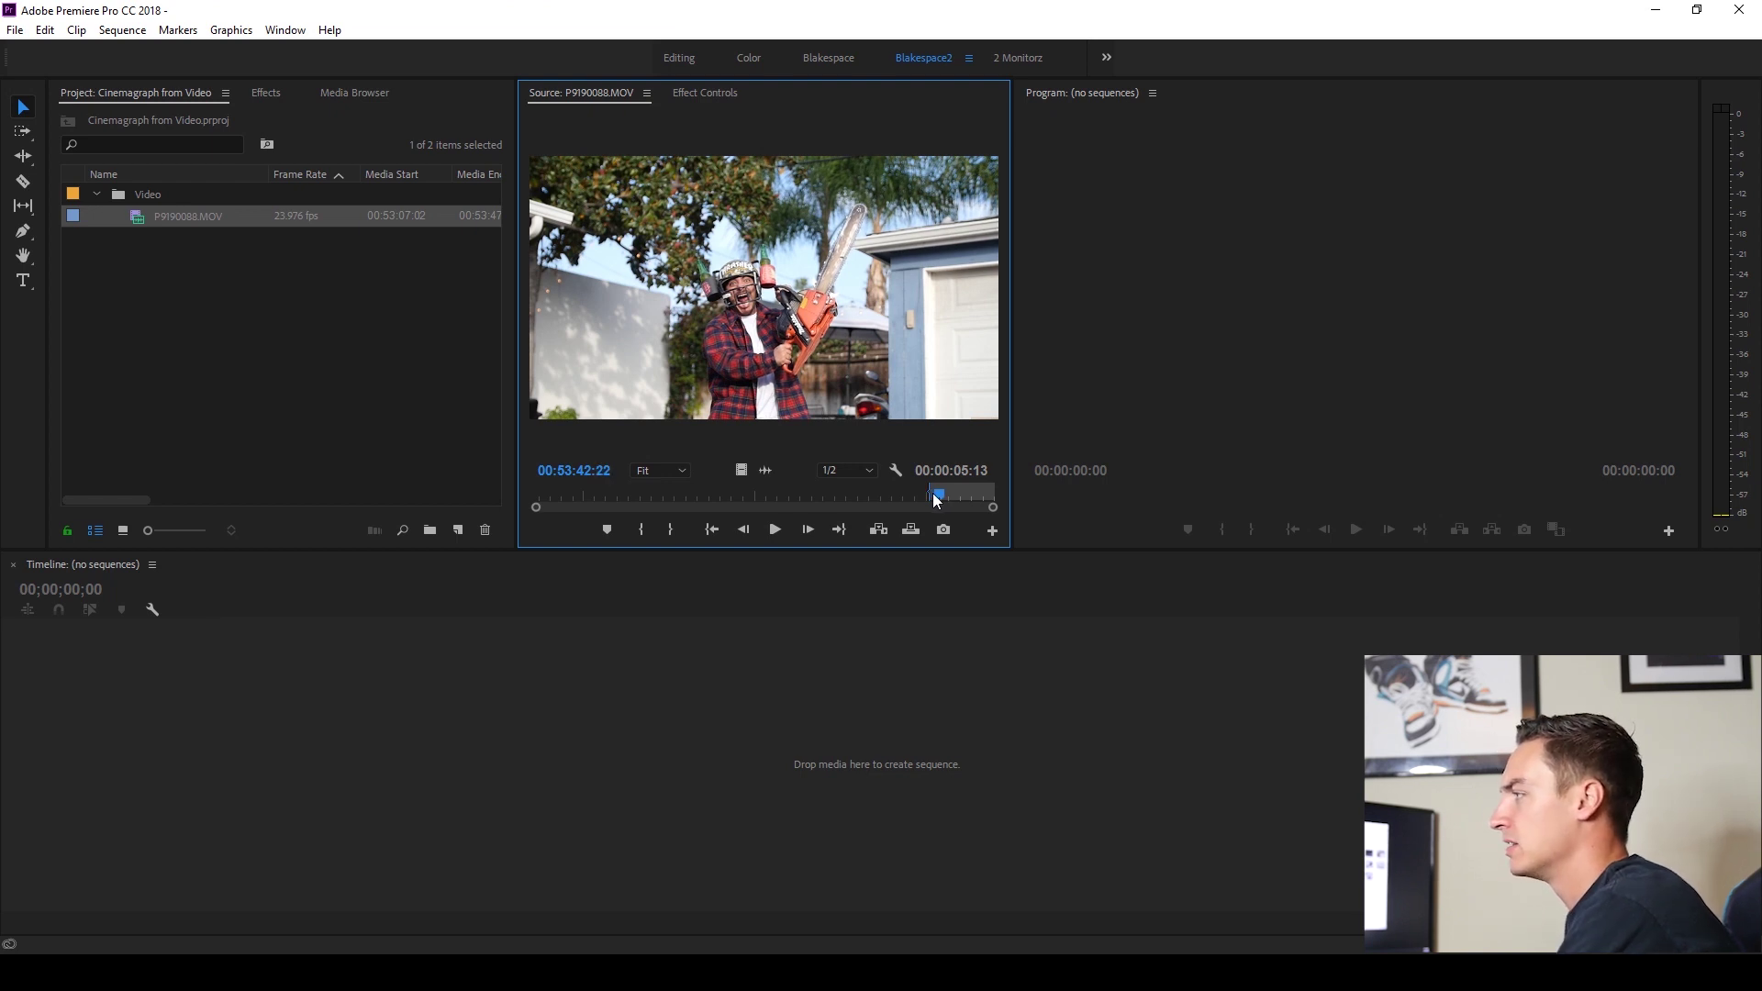
pyautogui.press('o')
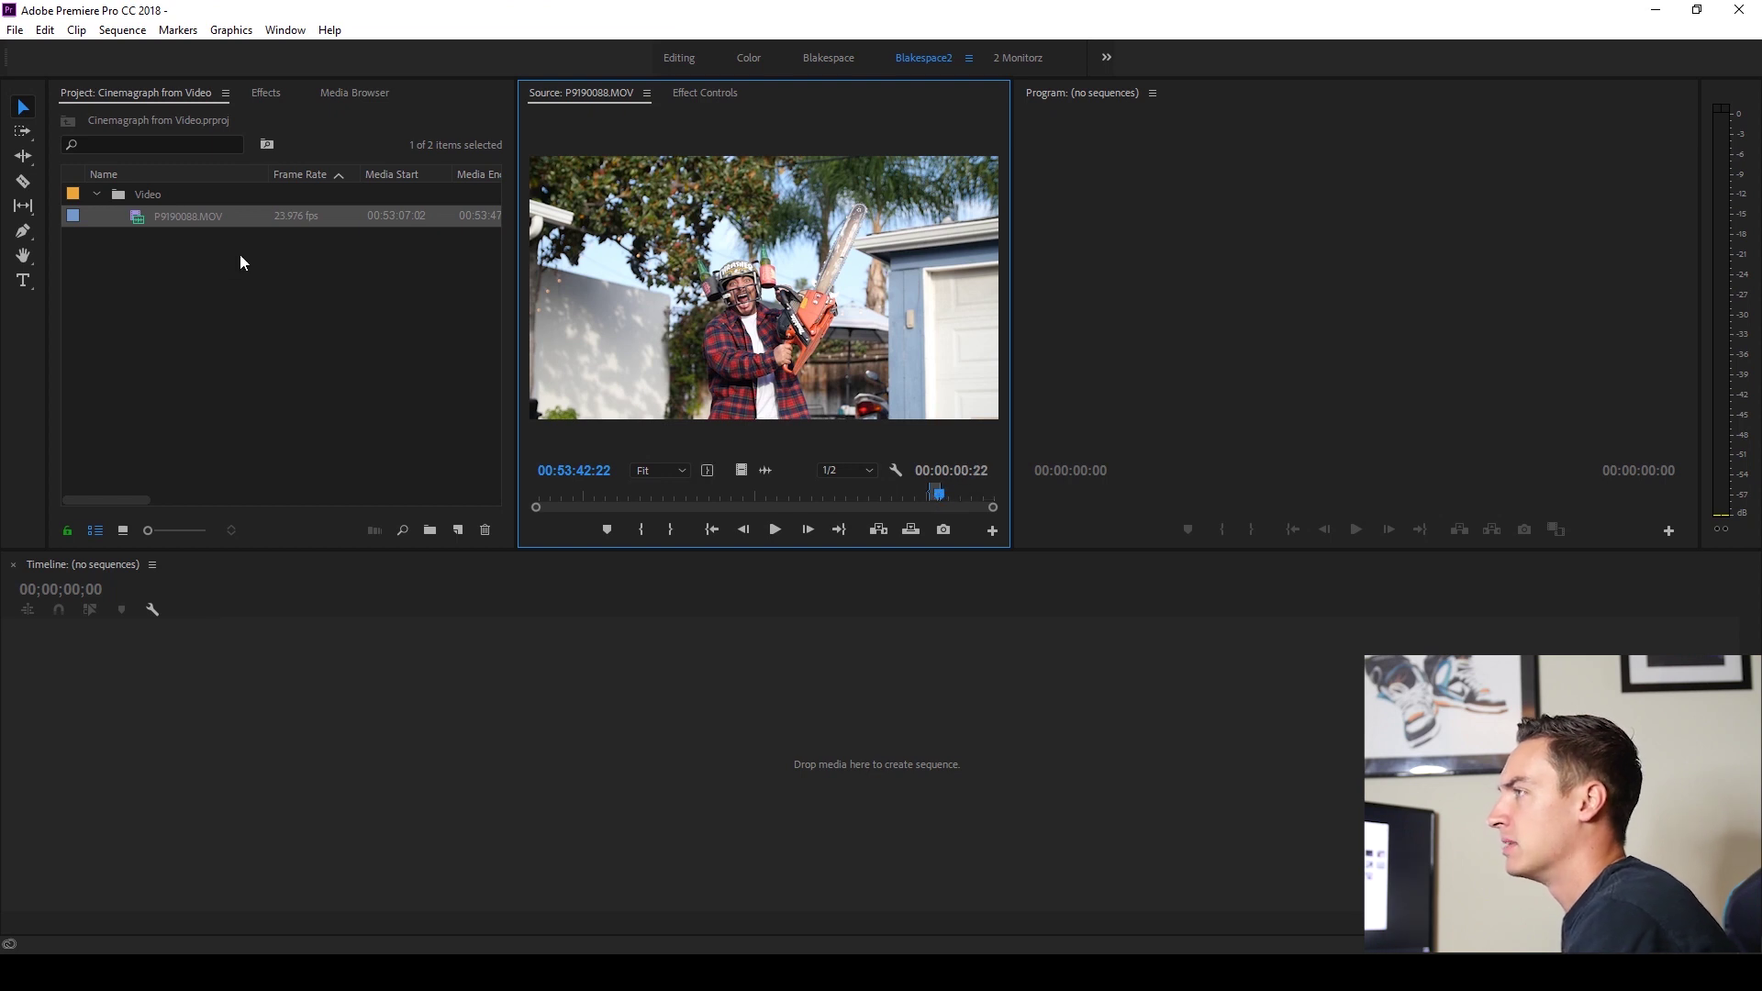
pyautogui.rightClick(147, 226)
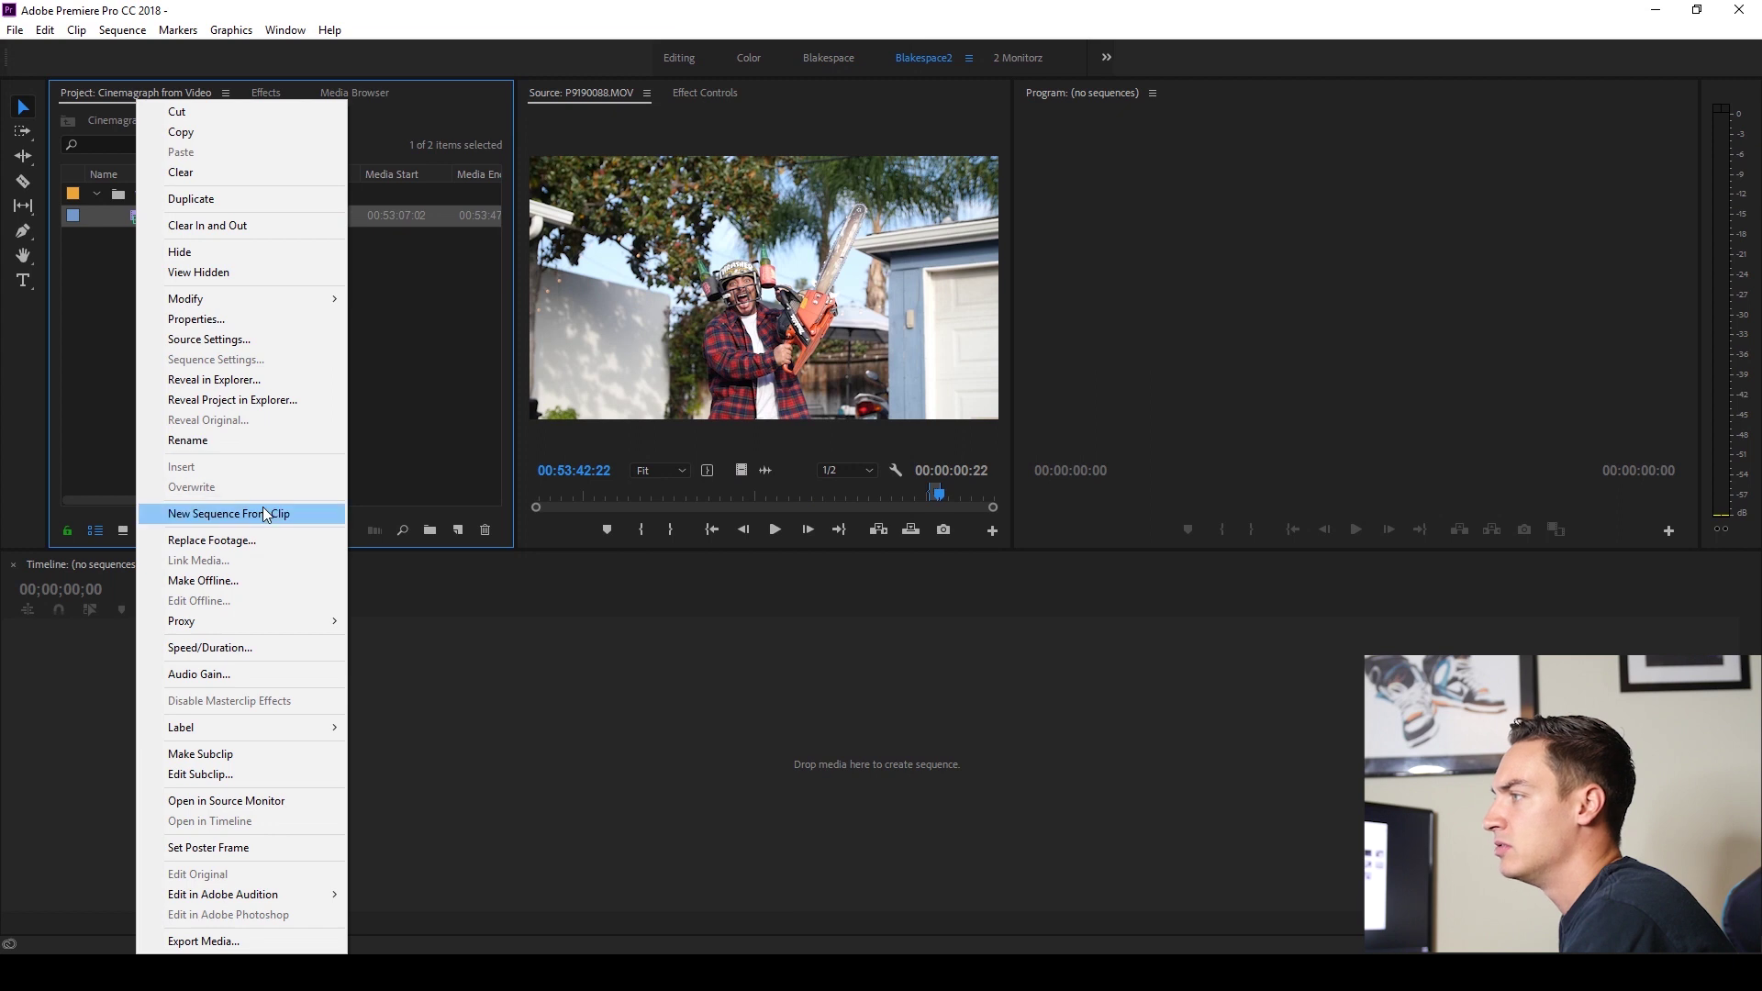
# Step: Create sequence P9190088 from the marked clip and play it through
pyautogui.click(263, 514)
pyautogui.click(473, 750)
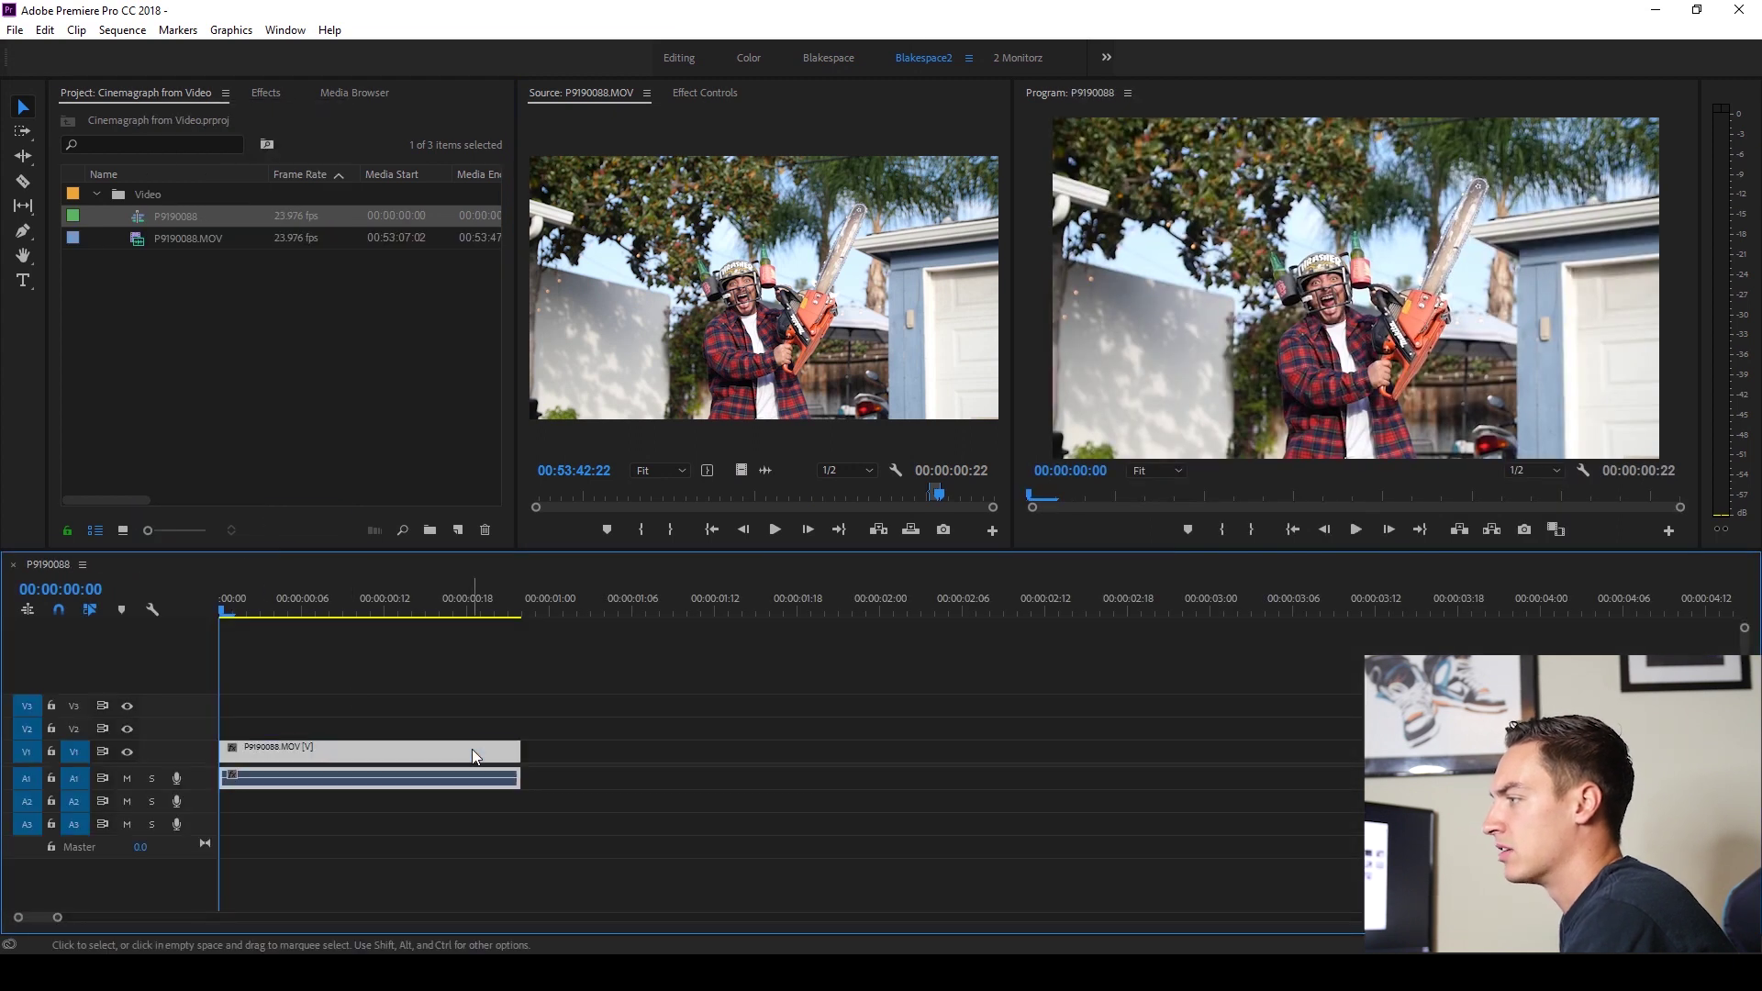
pyautogui.click(292, 671)
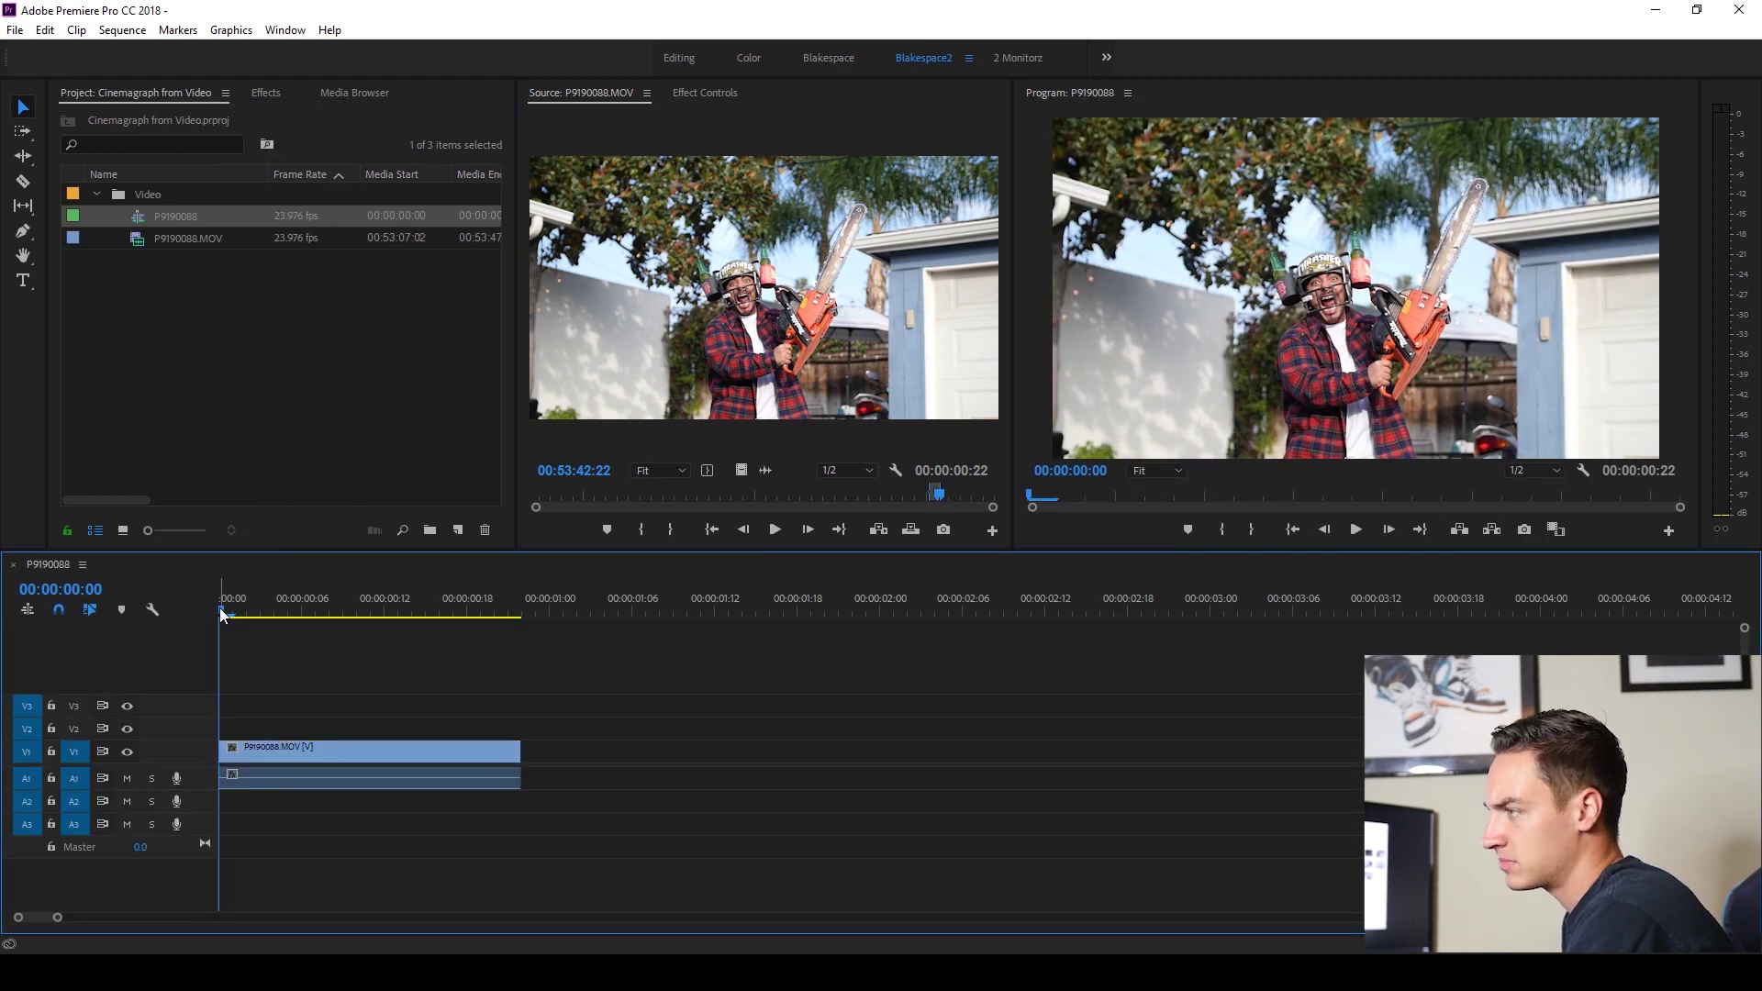
pyautogui.press('space')
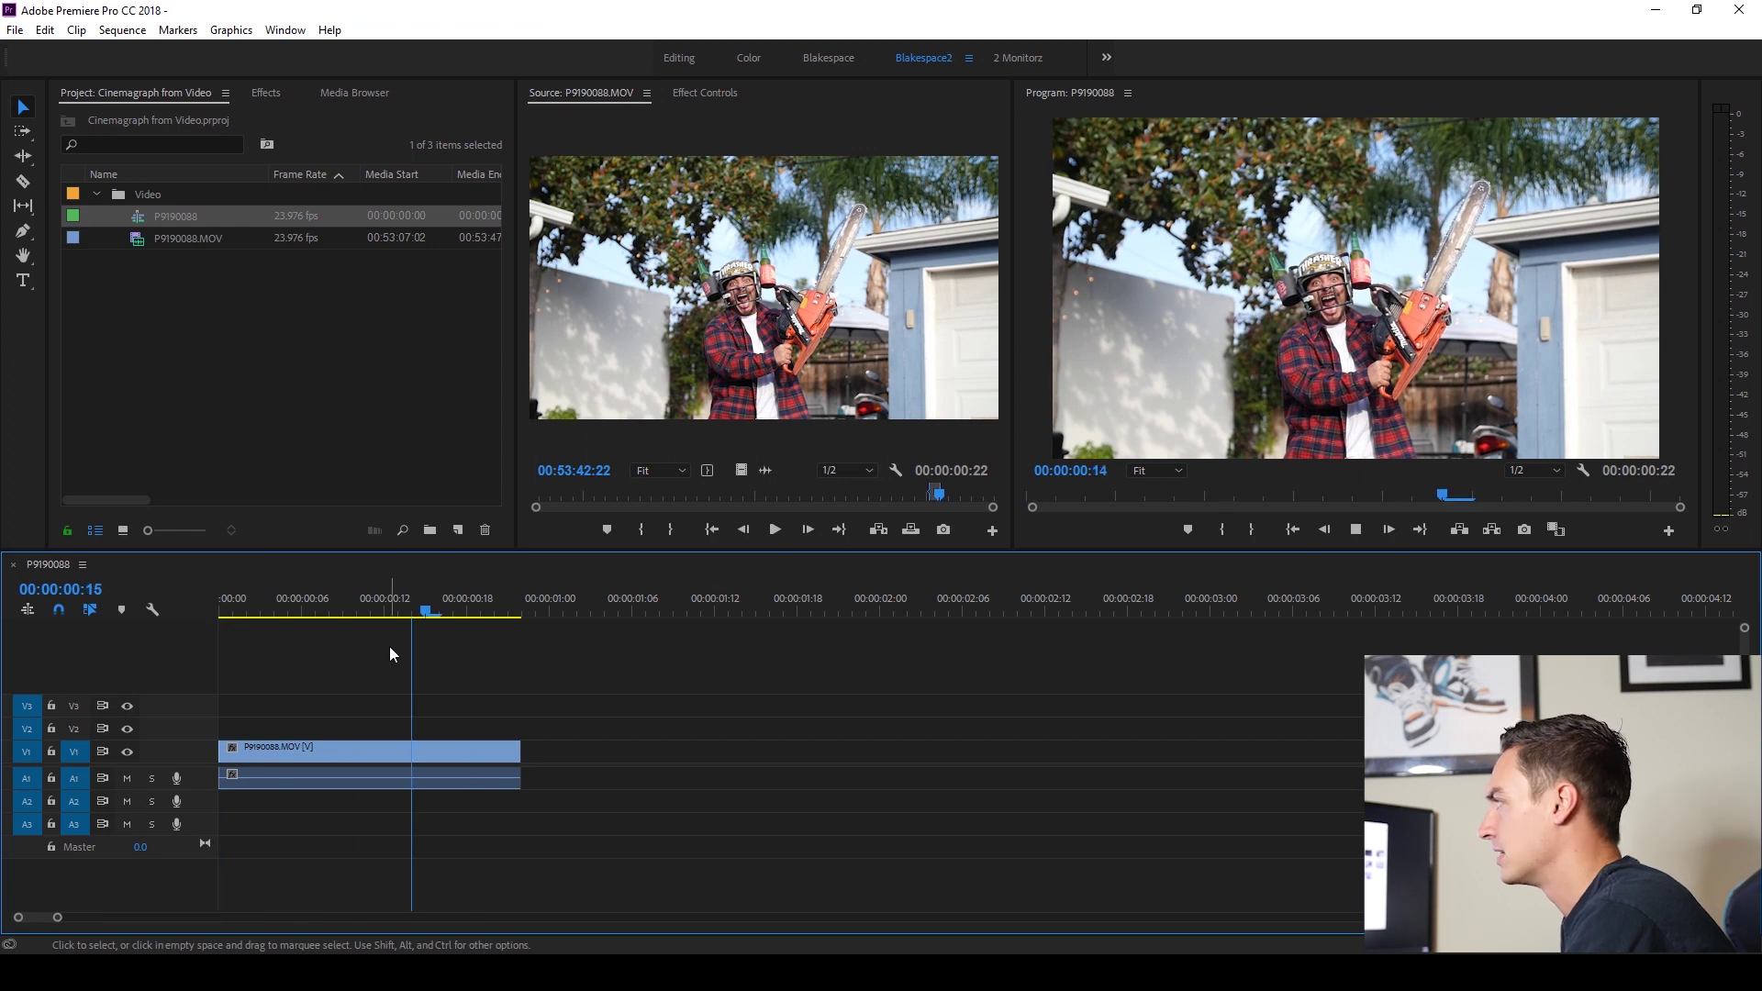
pyautogui.click(222, 606)
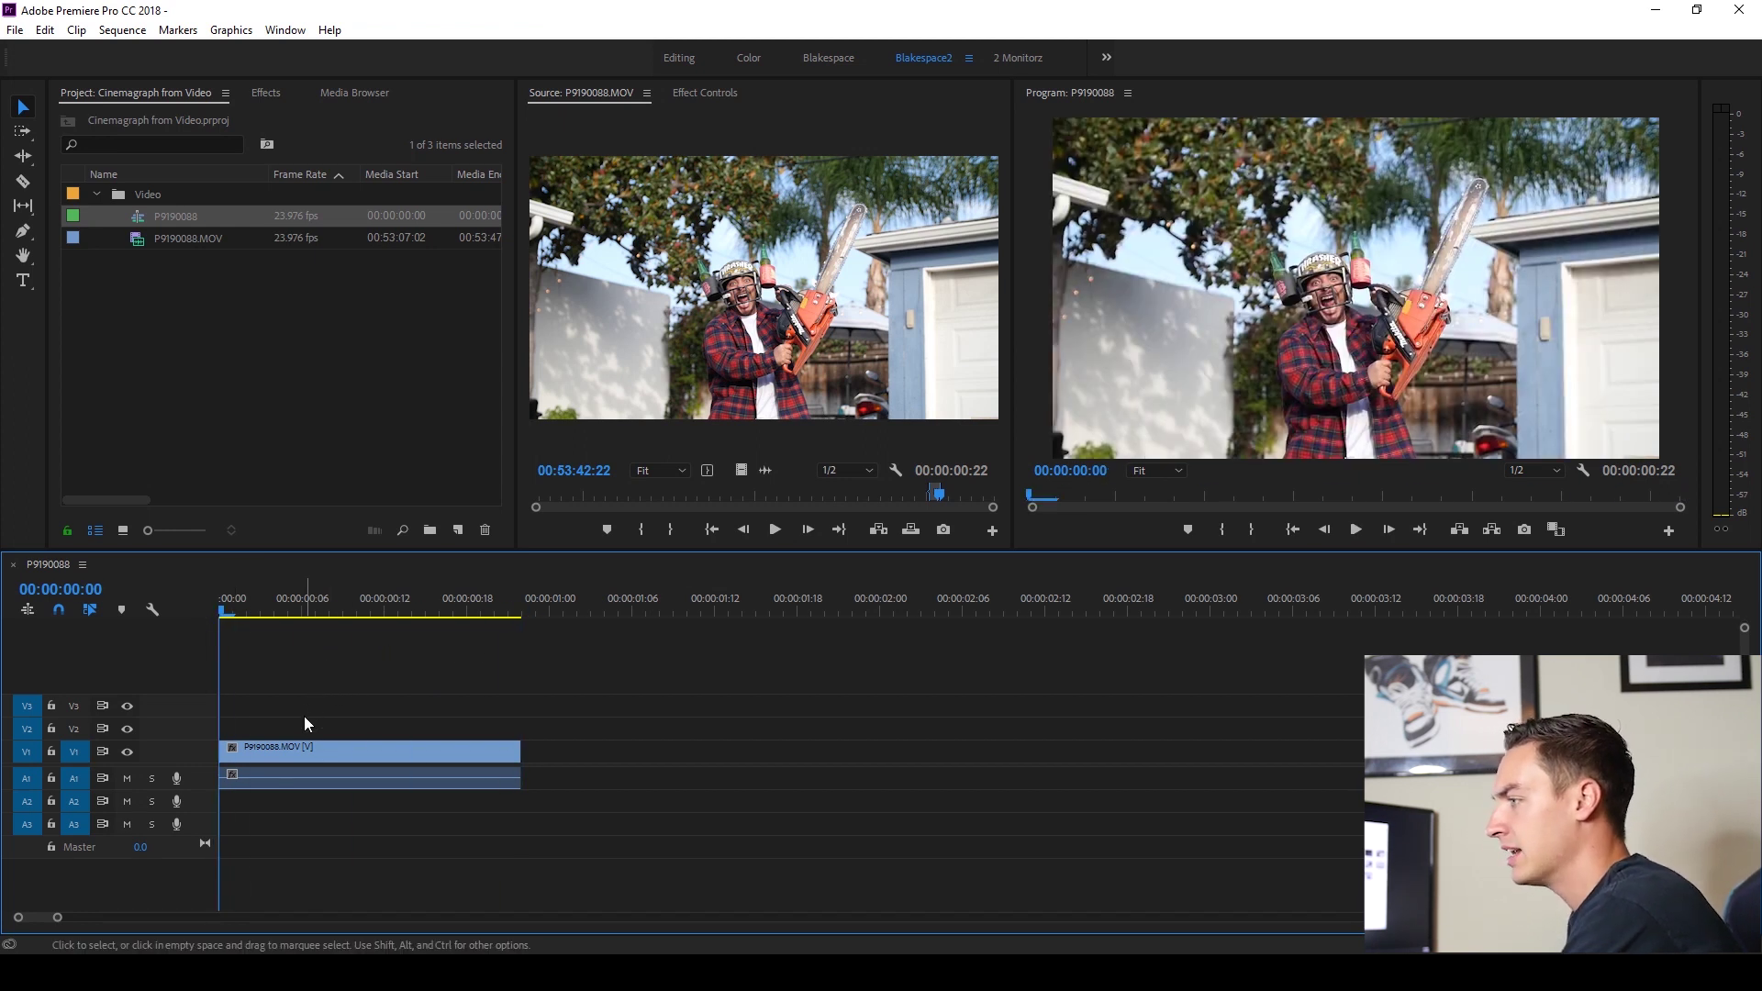
# Step: Paste copies of the clip end to end until seven copies fill the sequence
pyautogui.click(309, 756)
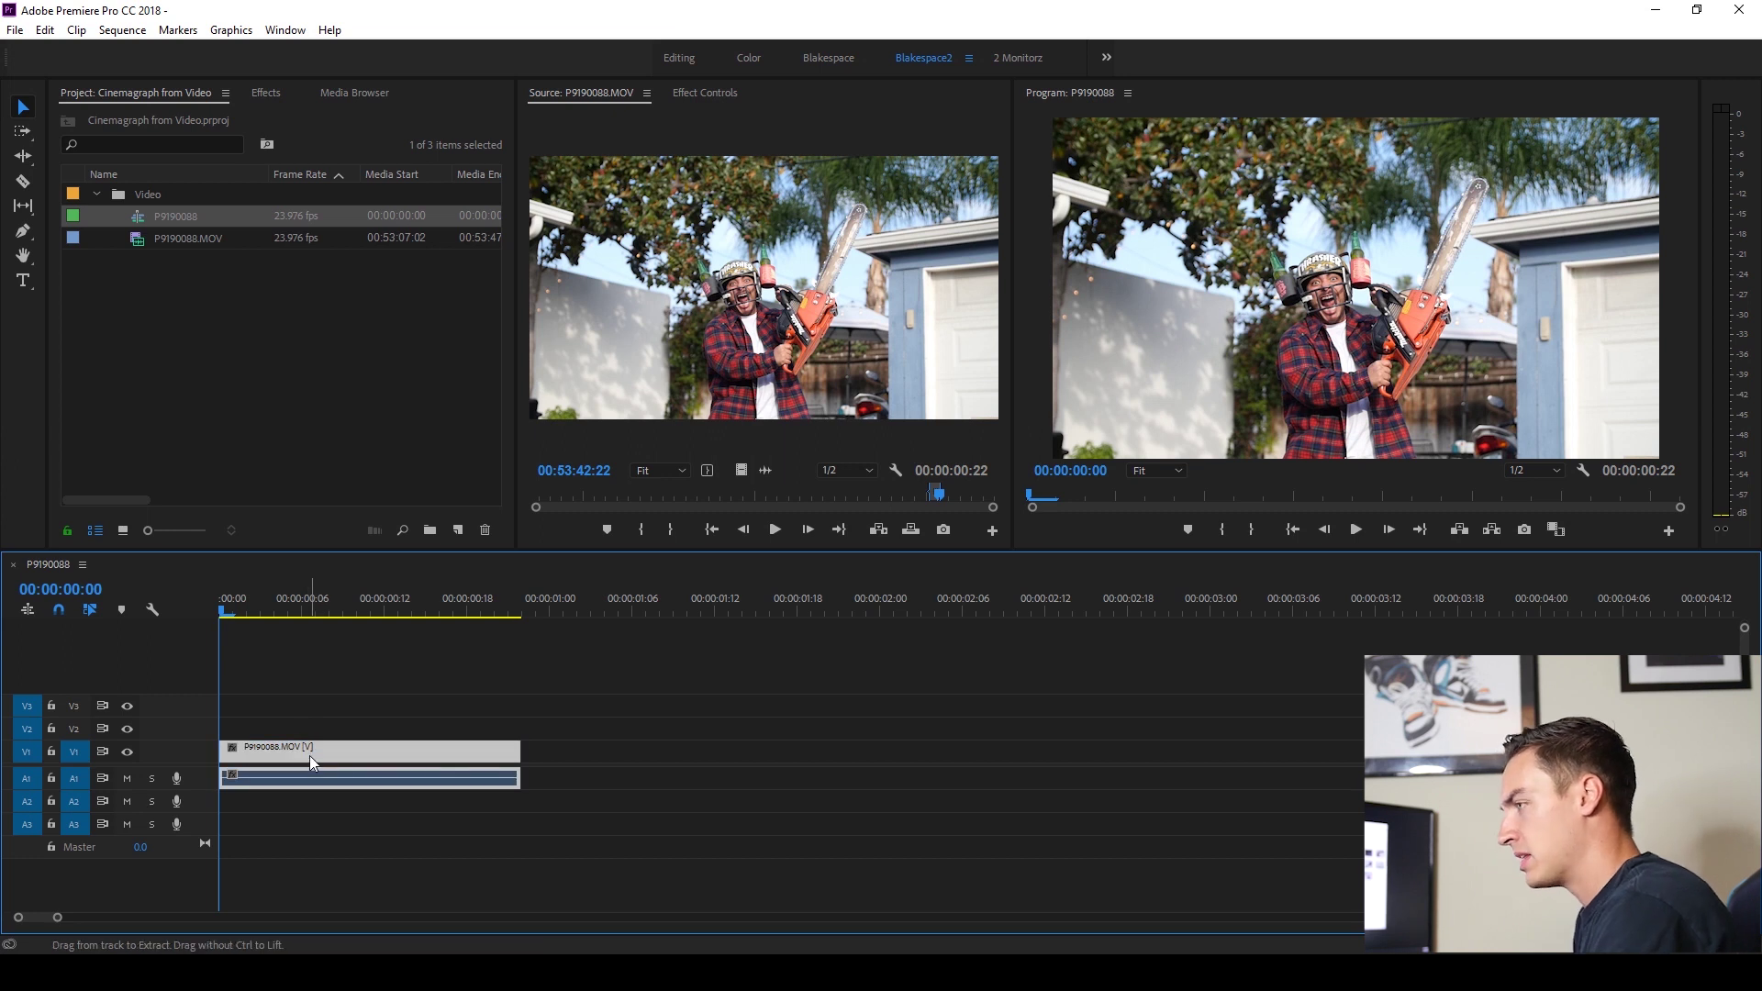
pyautogui.click(509, 609)
pyautogui.click(522, 609)
pyautogui.hotkey('ctrl', 'v')
pyautogui.hotkey('ctrl', 'v')
pyautogui.hotkey('ctrl', 'v')
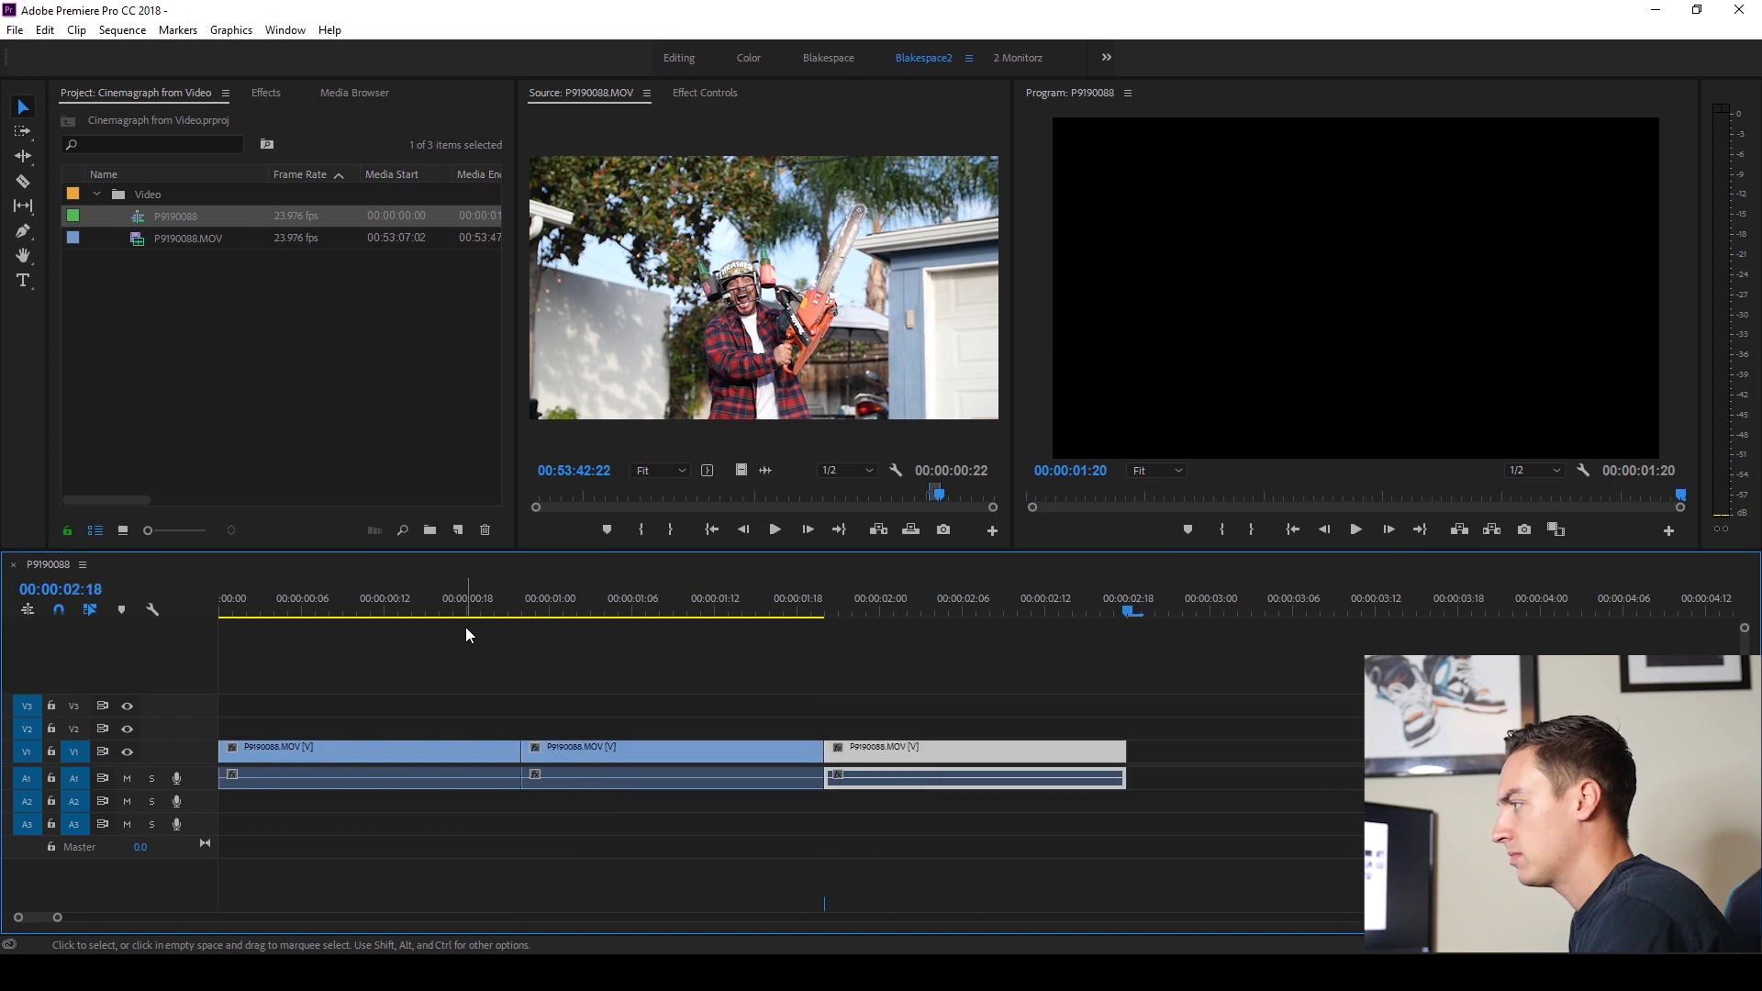
pyautogui.hotkey('ctrl', 'v')
pyautogui.hotkey('ctrl', 'v')
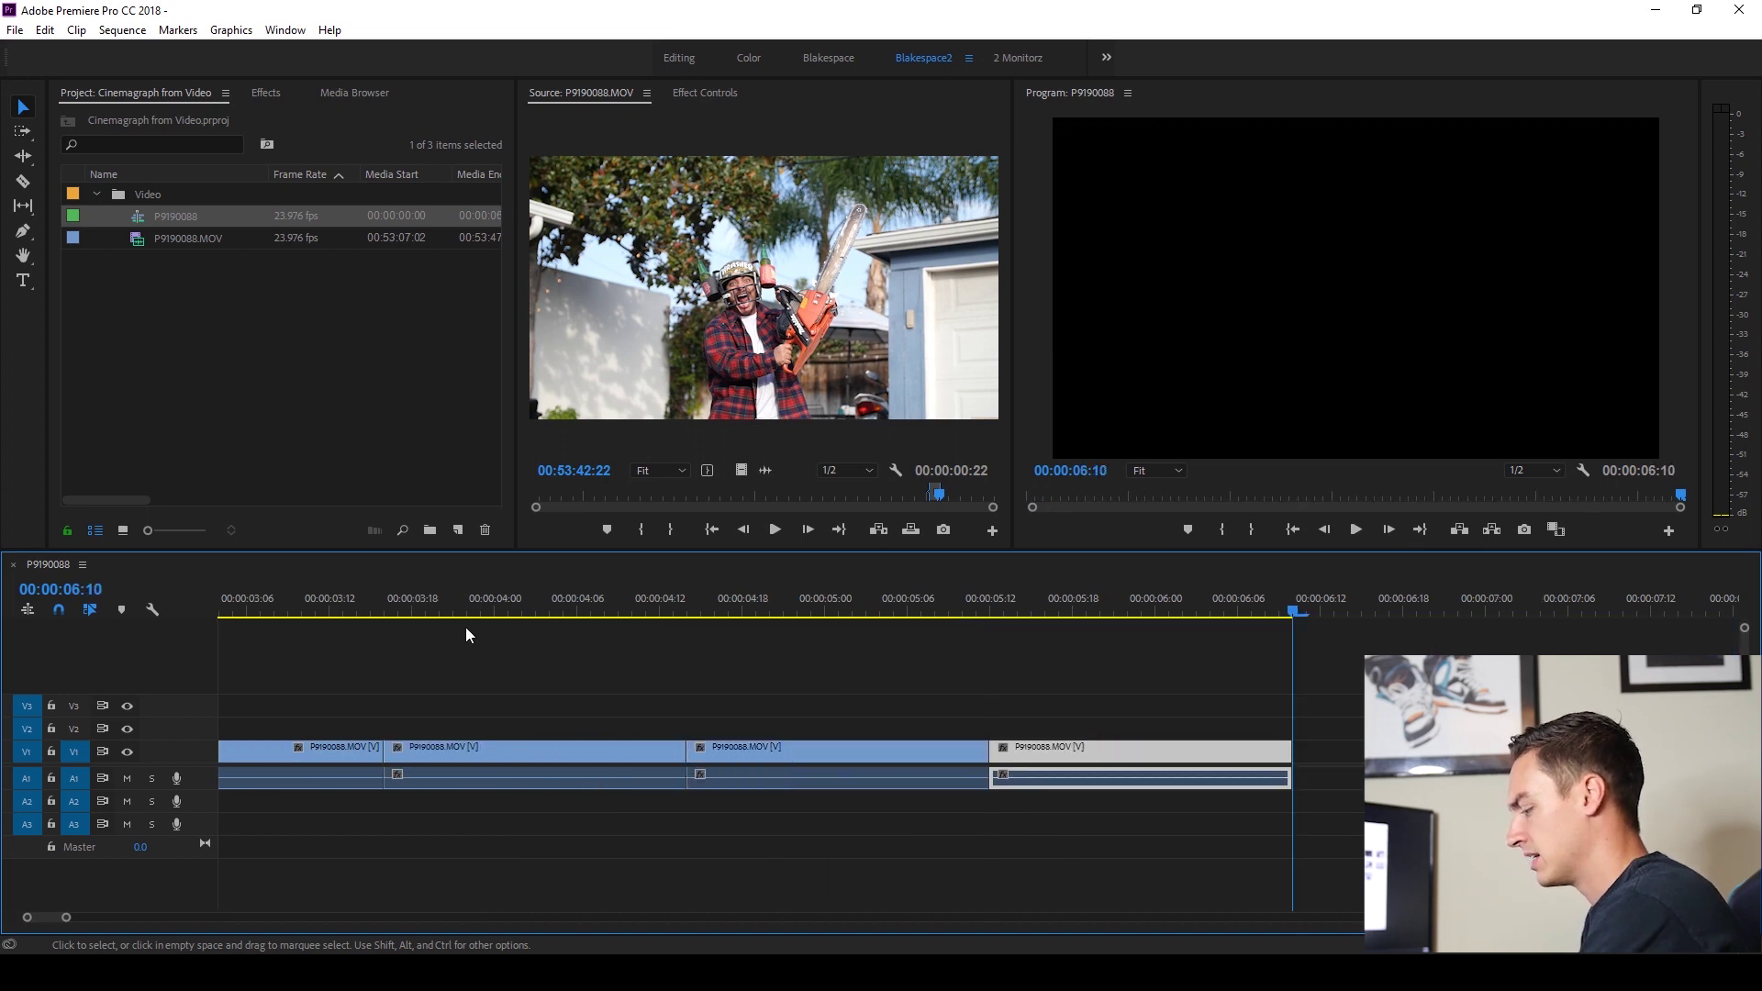
pyautogui.press('-')
pyautogui.press('-')
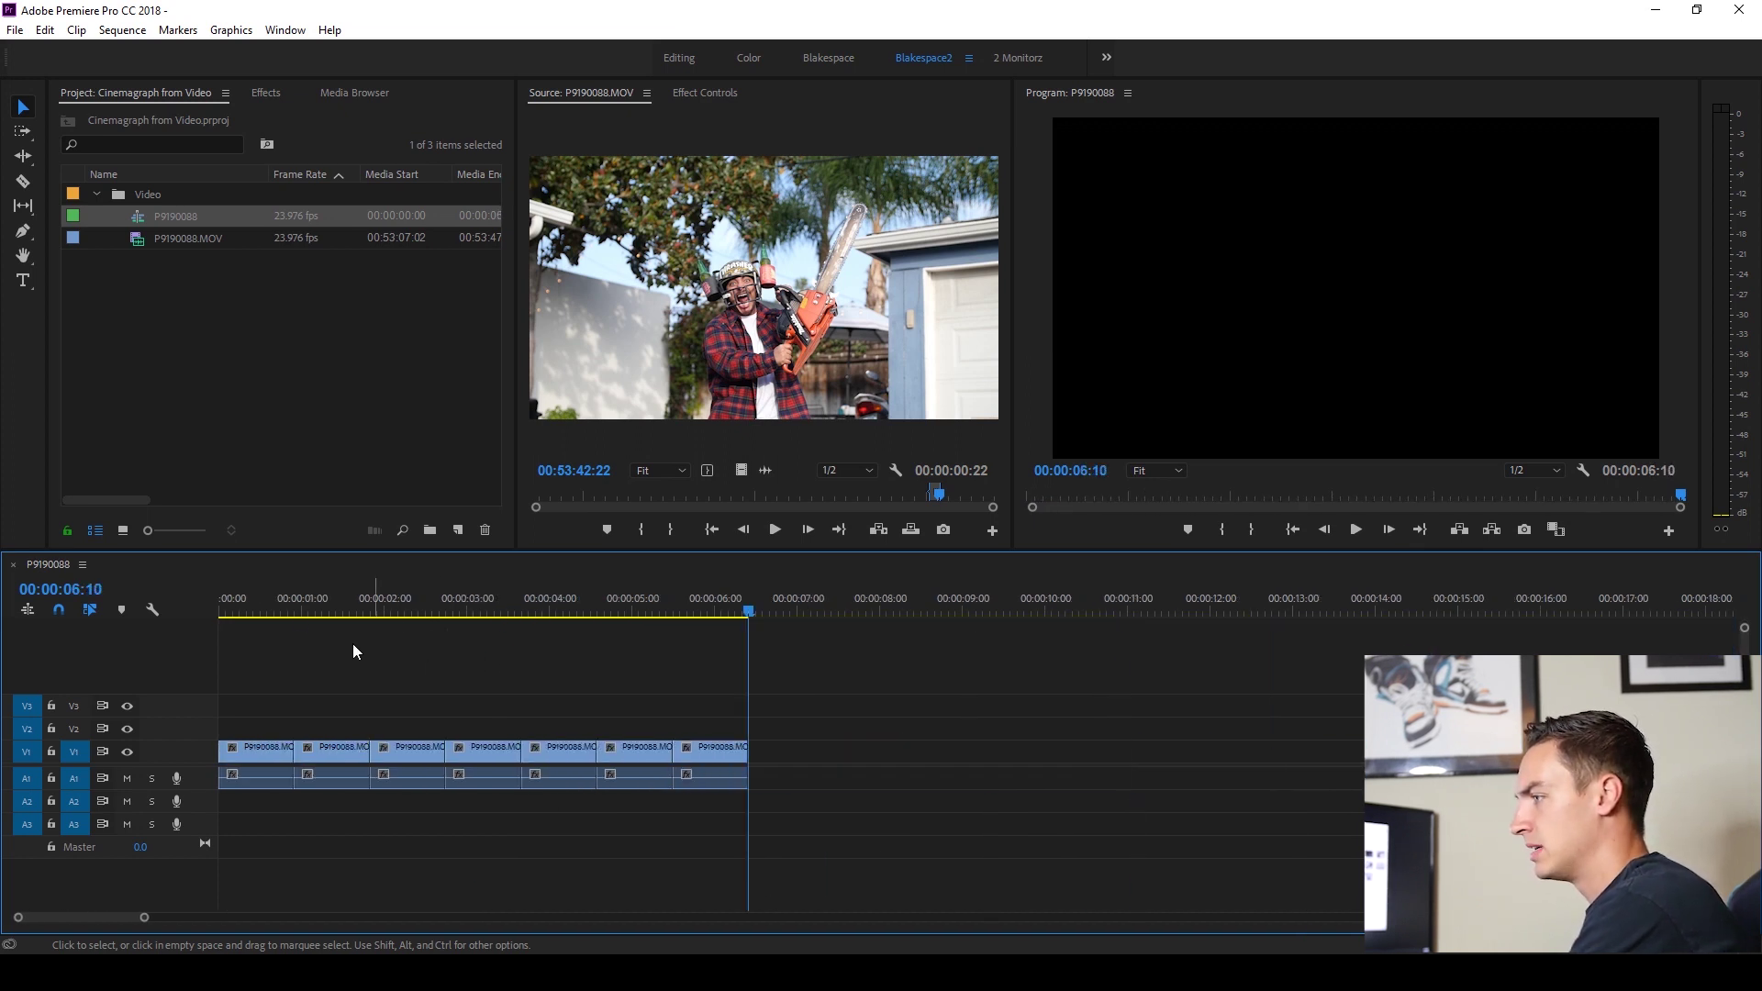
# Step: Play the seven repeated clips from the start to check the loop
pyautogui.click(218, 609)
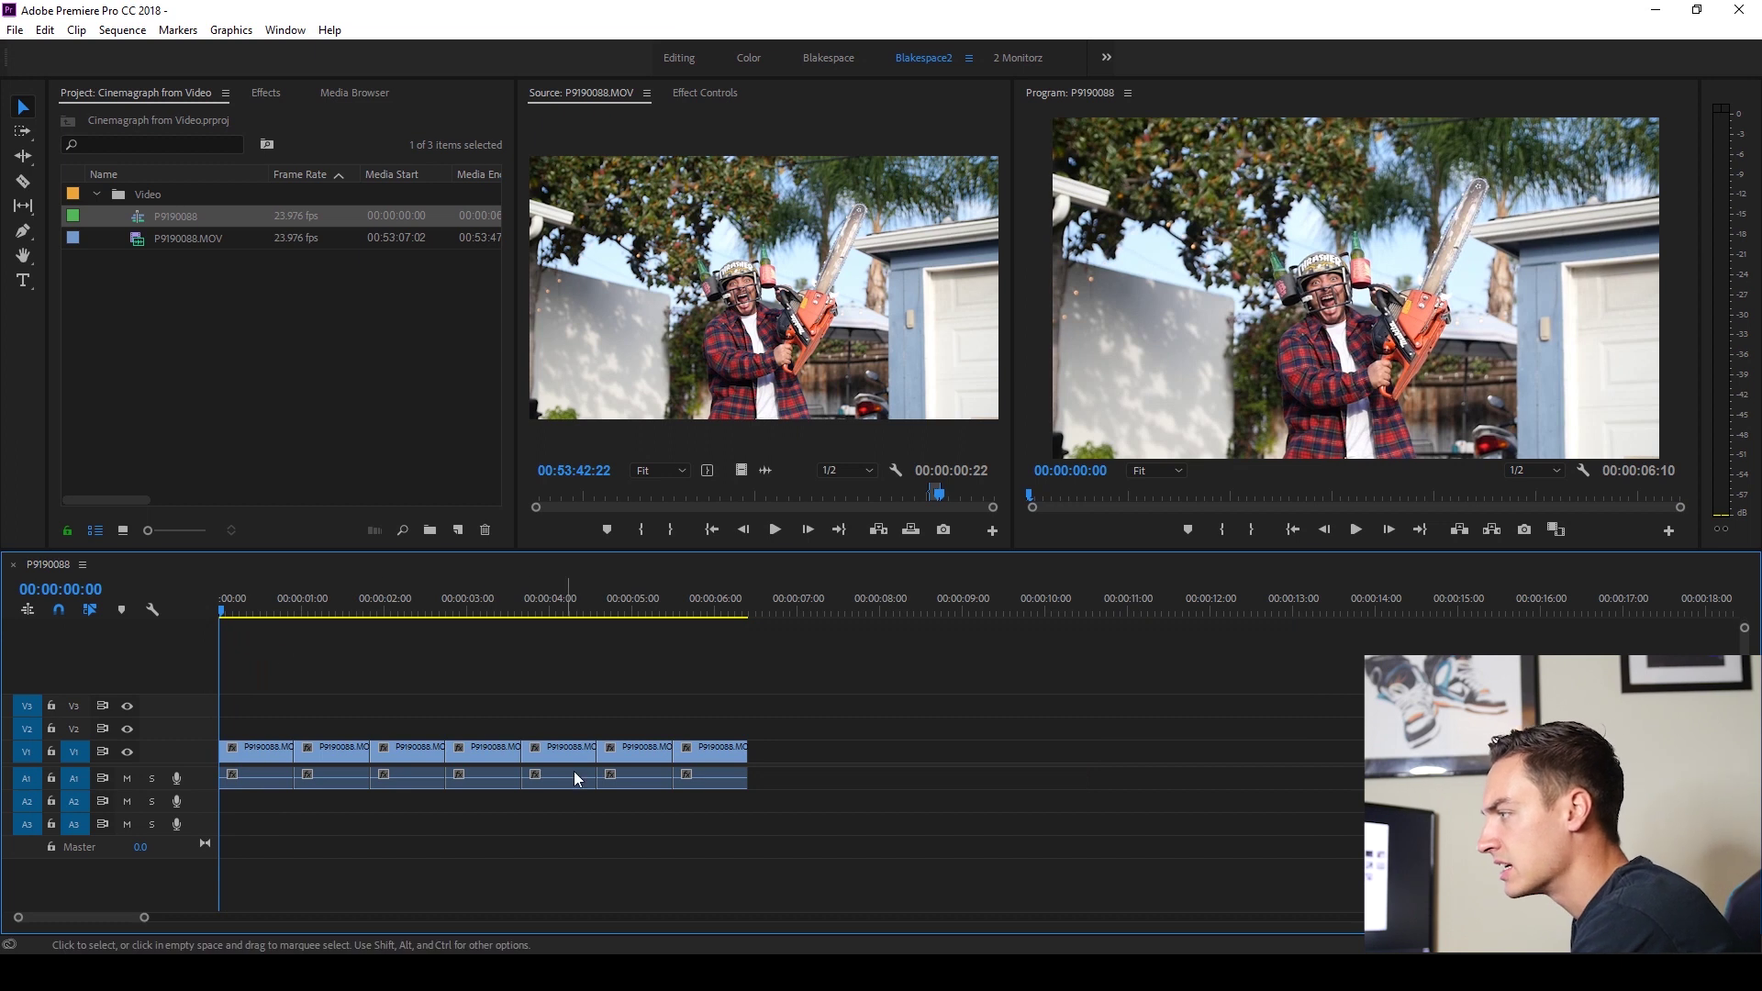
pyautogui.moveTo(279, 614); pyautogui.dragTo(250, 626)
pyautogui.press('Home')
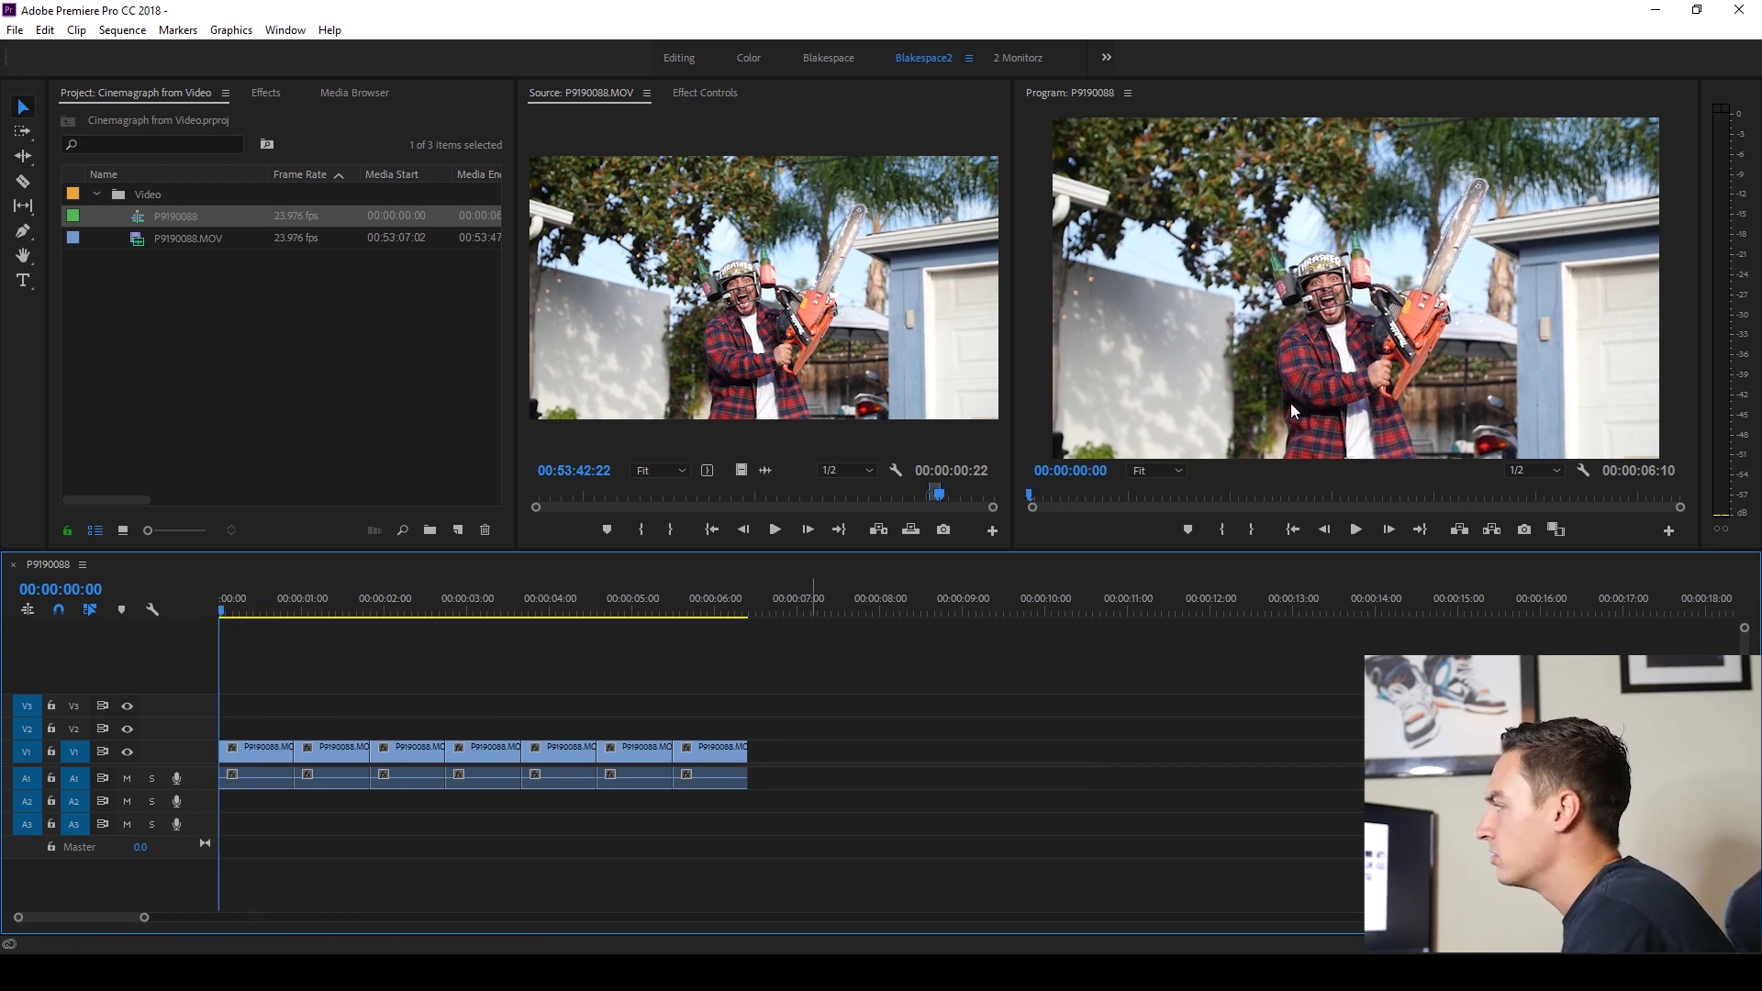
pyautogui.press('space')
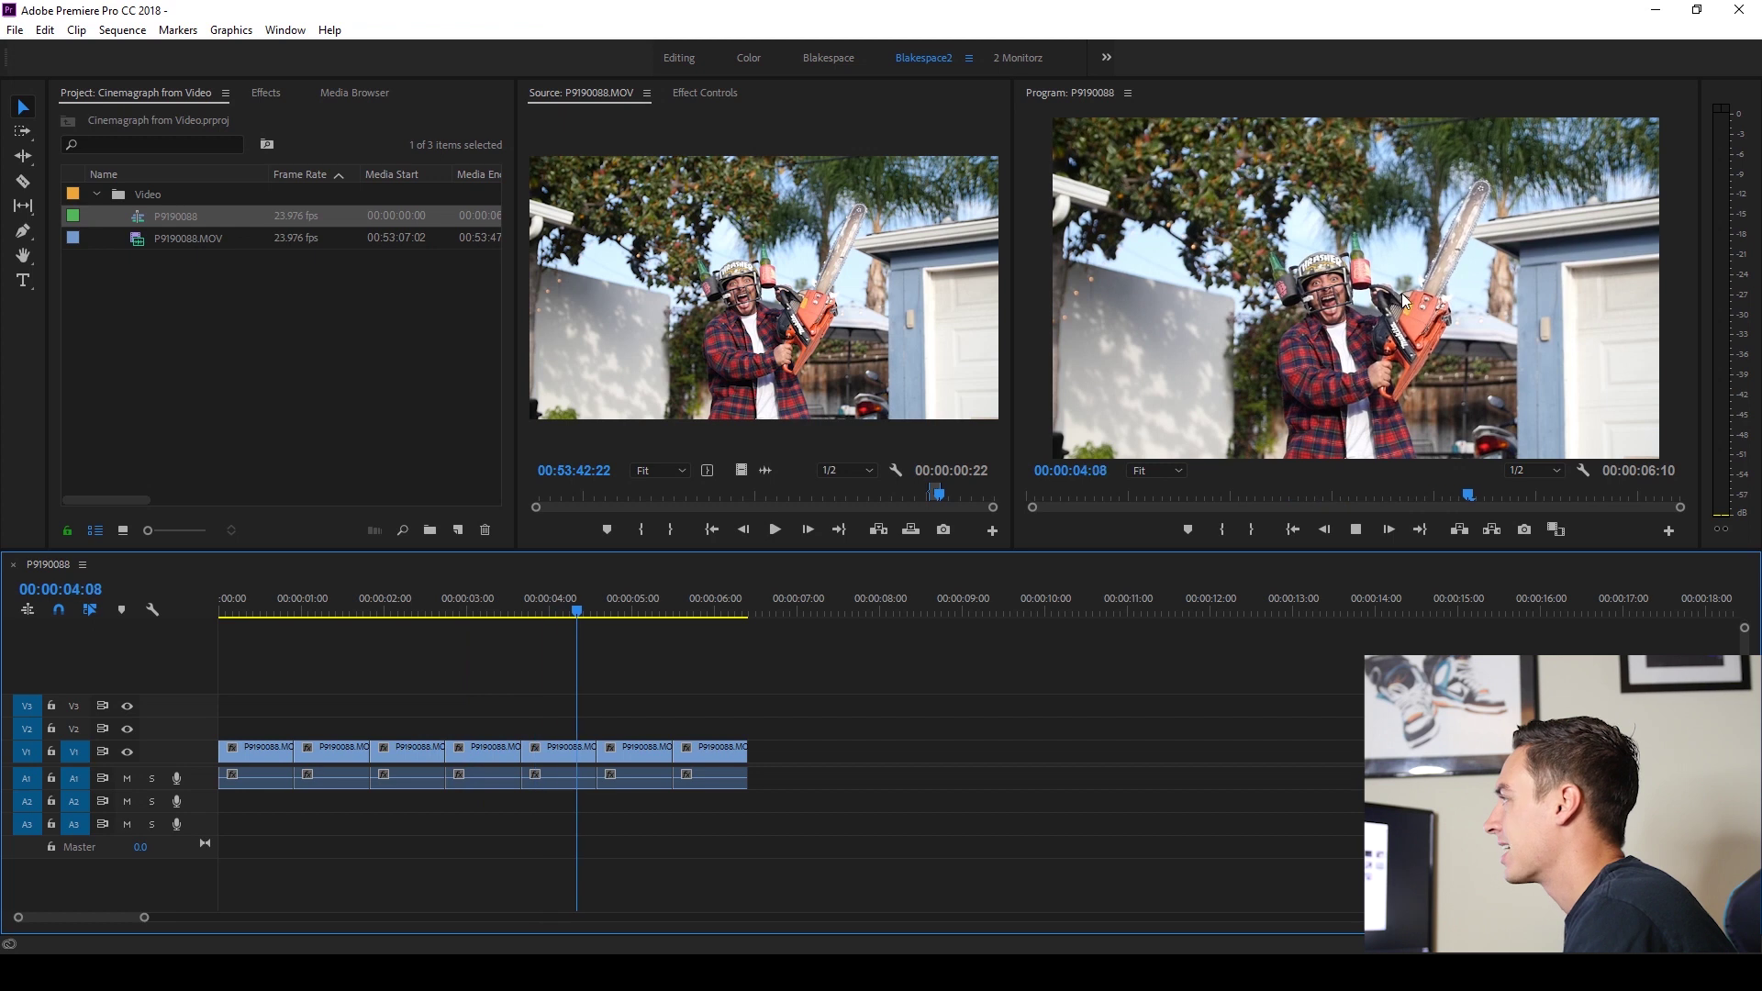
pyautogui.press('space')
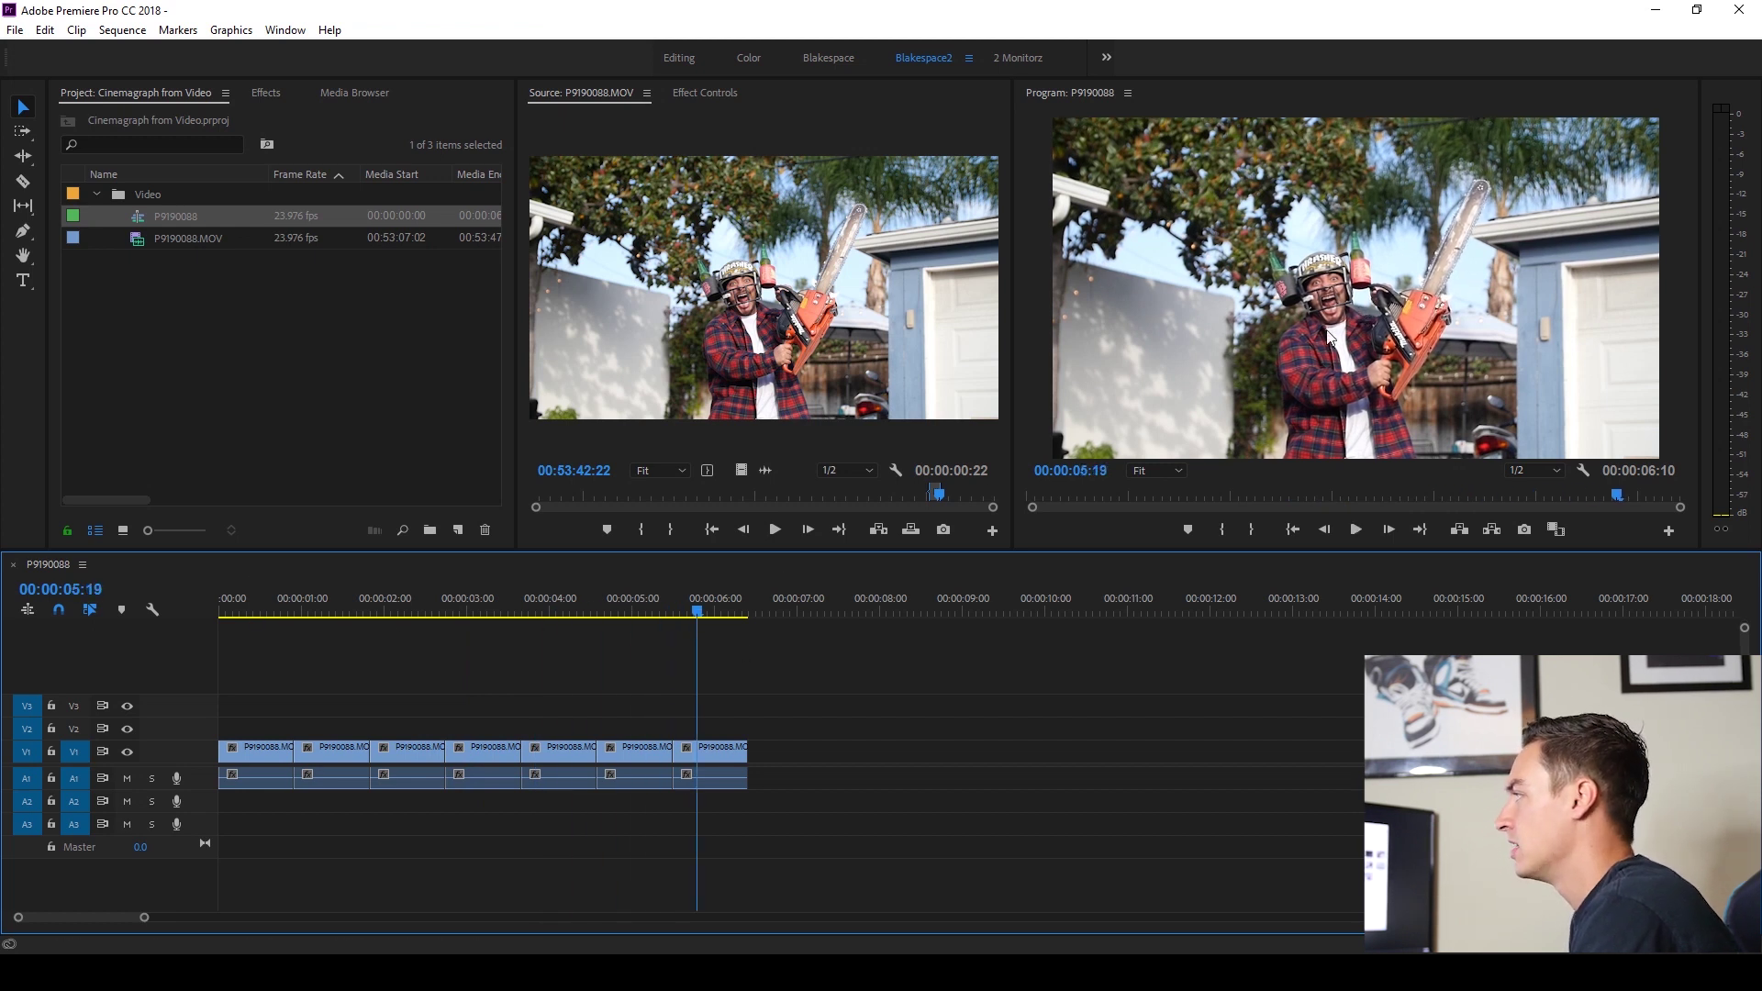
pyautogui.click(294, 752)
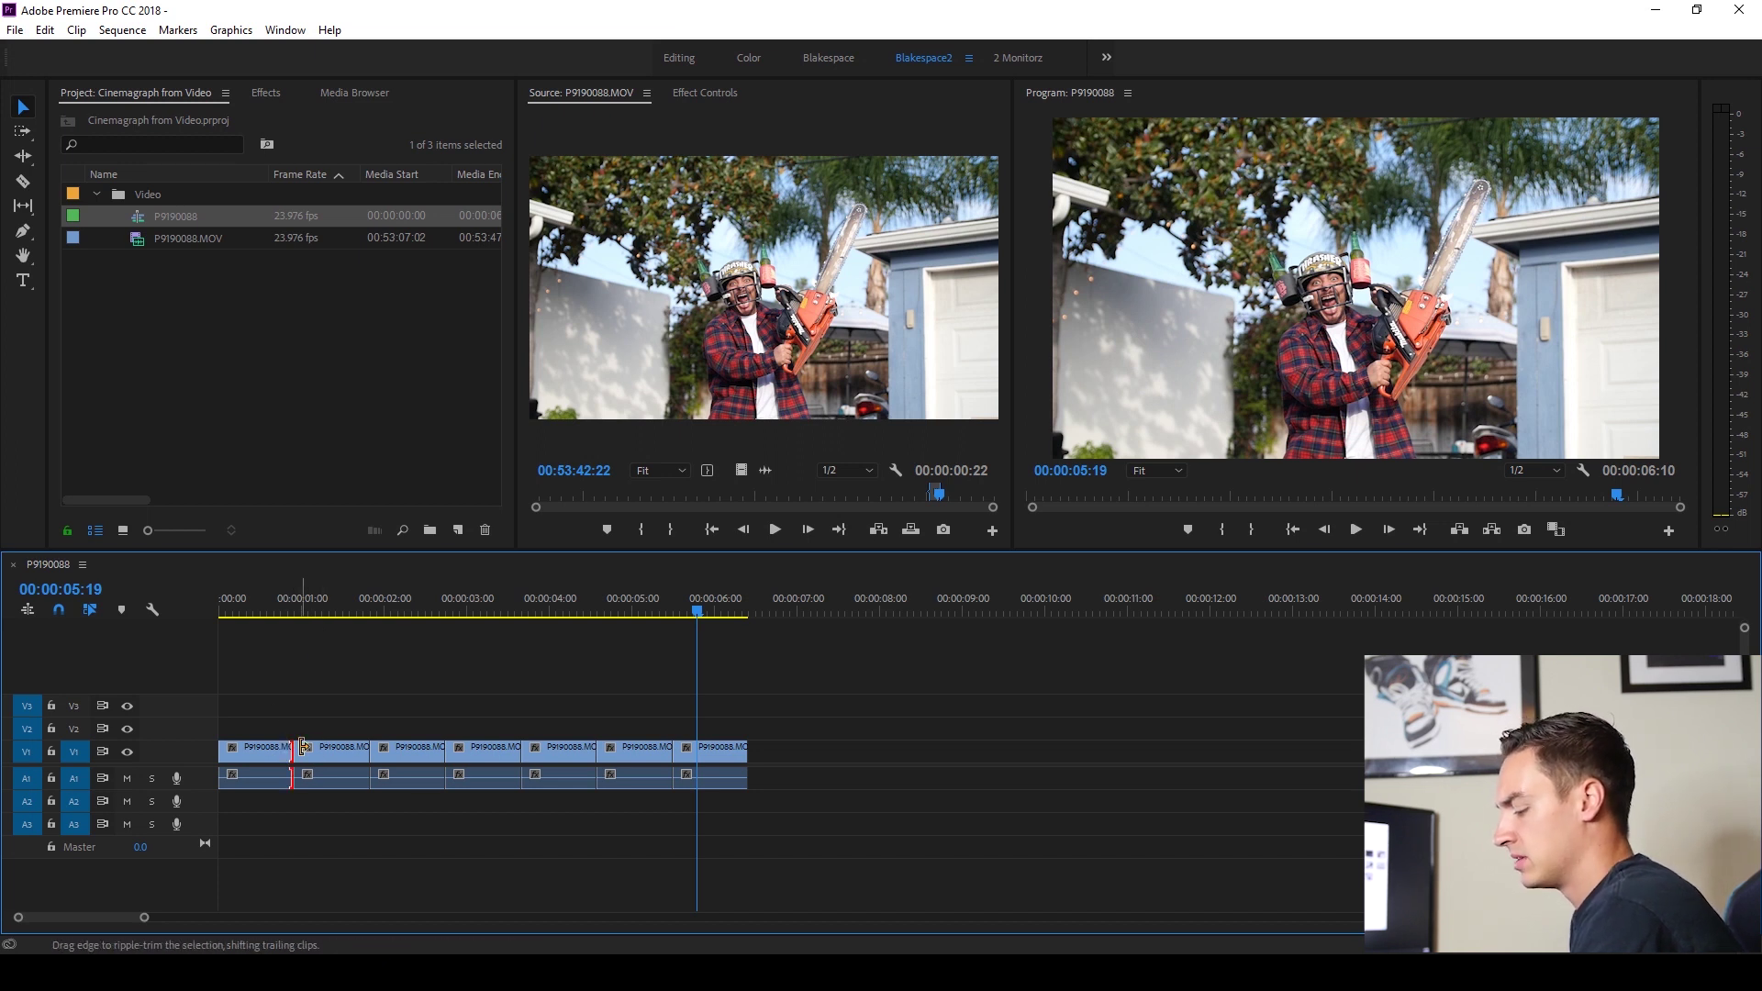
# Step: Add a 4-frame Cross Dissolve at the first cut and play it back
pyautogui.hotkey('ctrl', 'd')
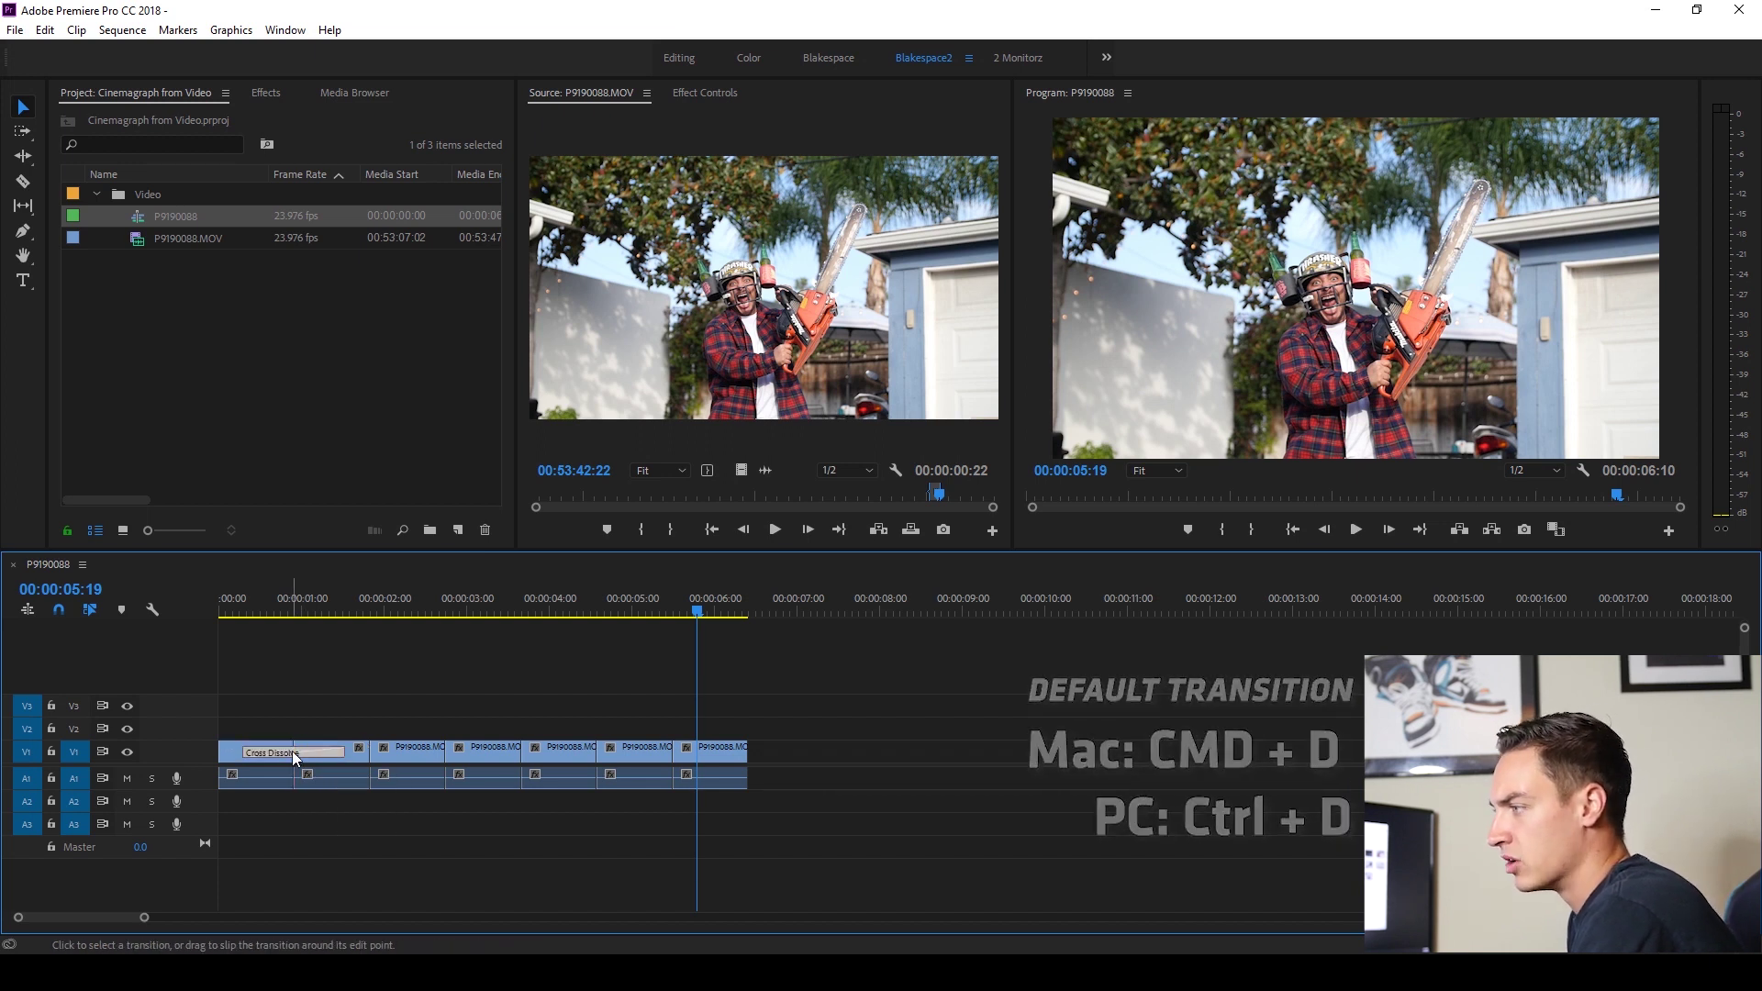
pyautogui.doubleClick(294, 751)
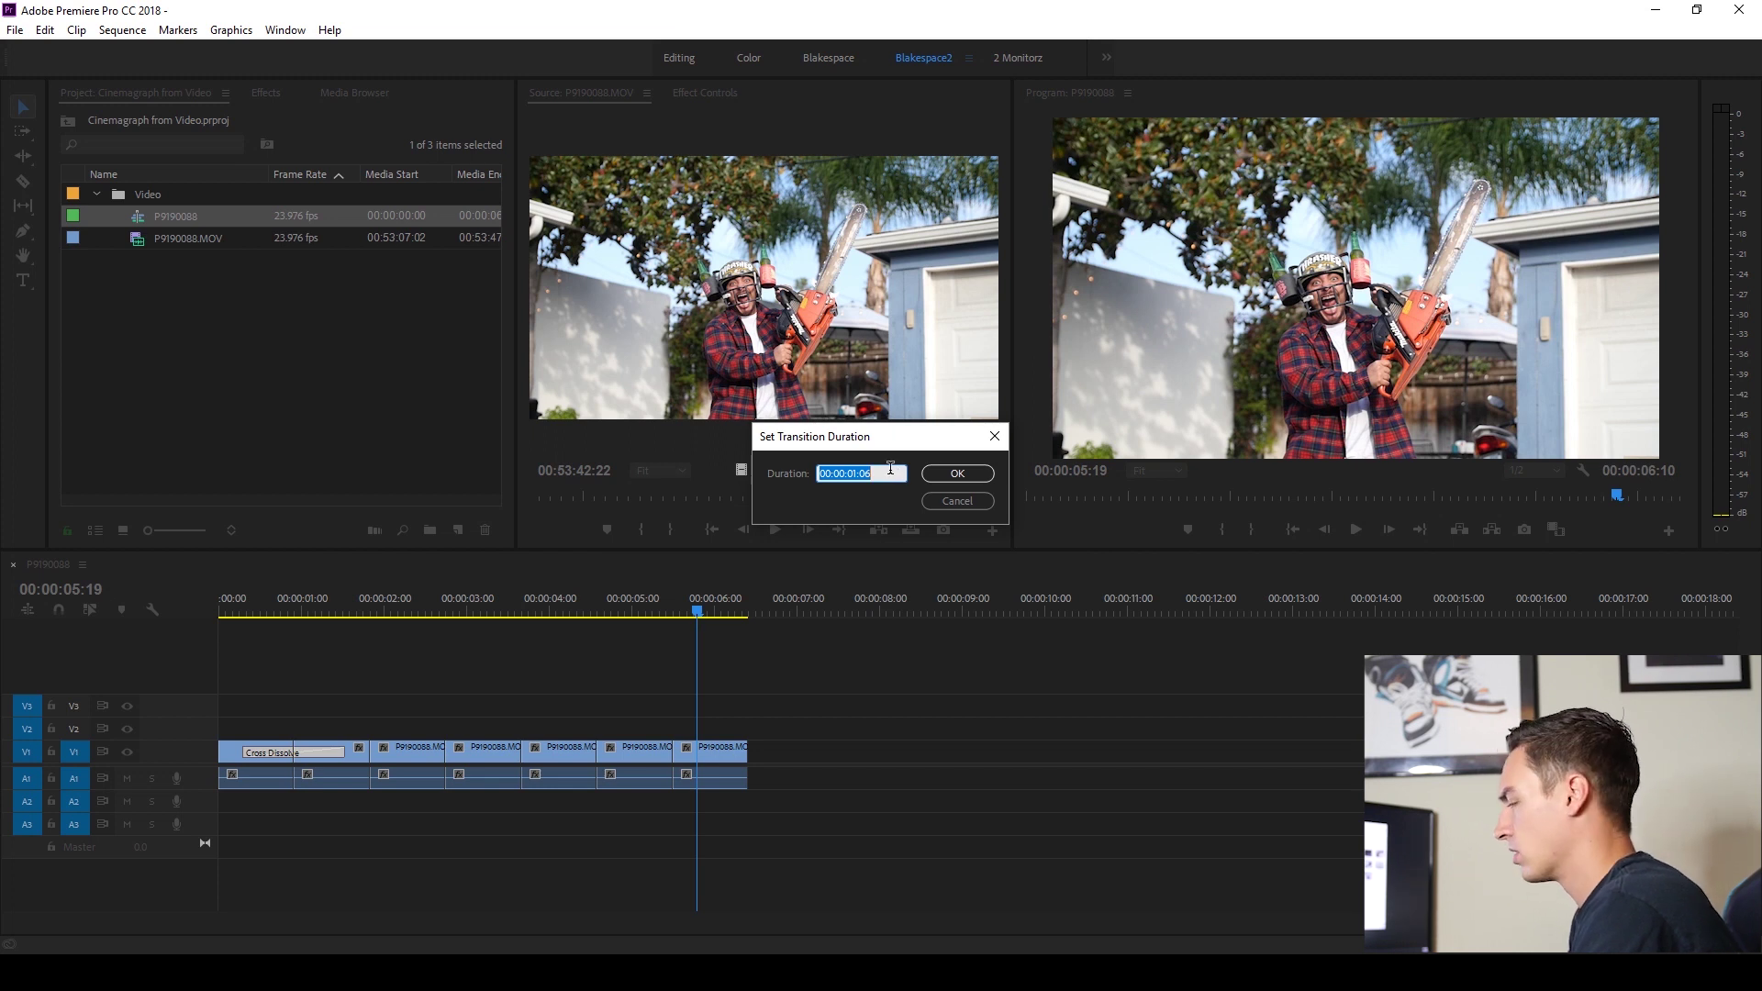
pyautogui.write('4')
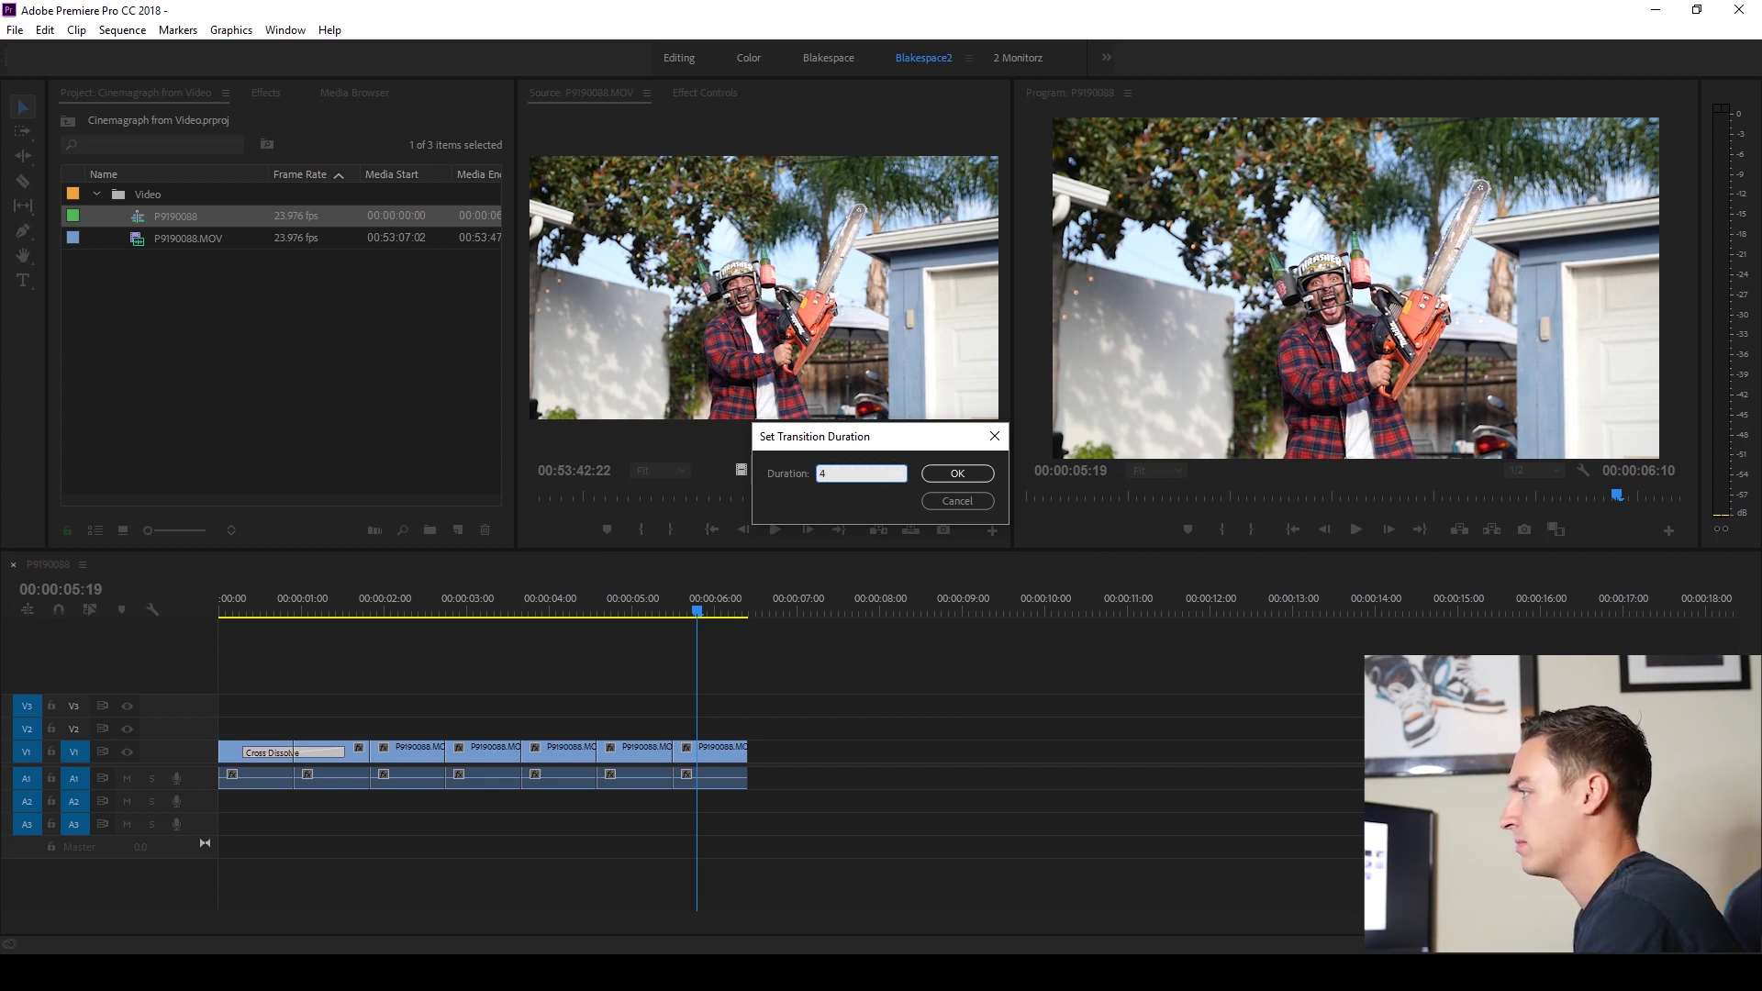
pyautogui.click(940, 472)
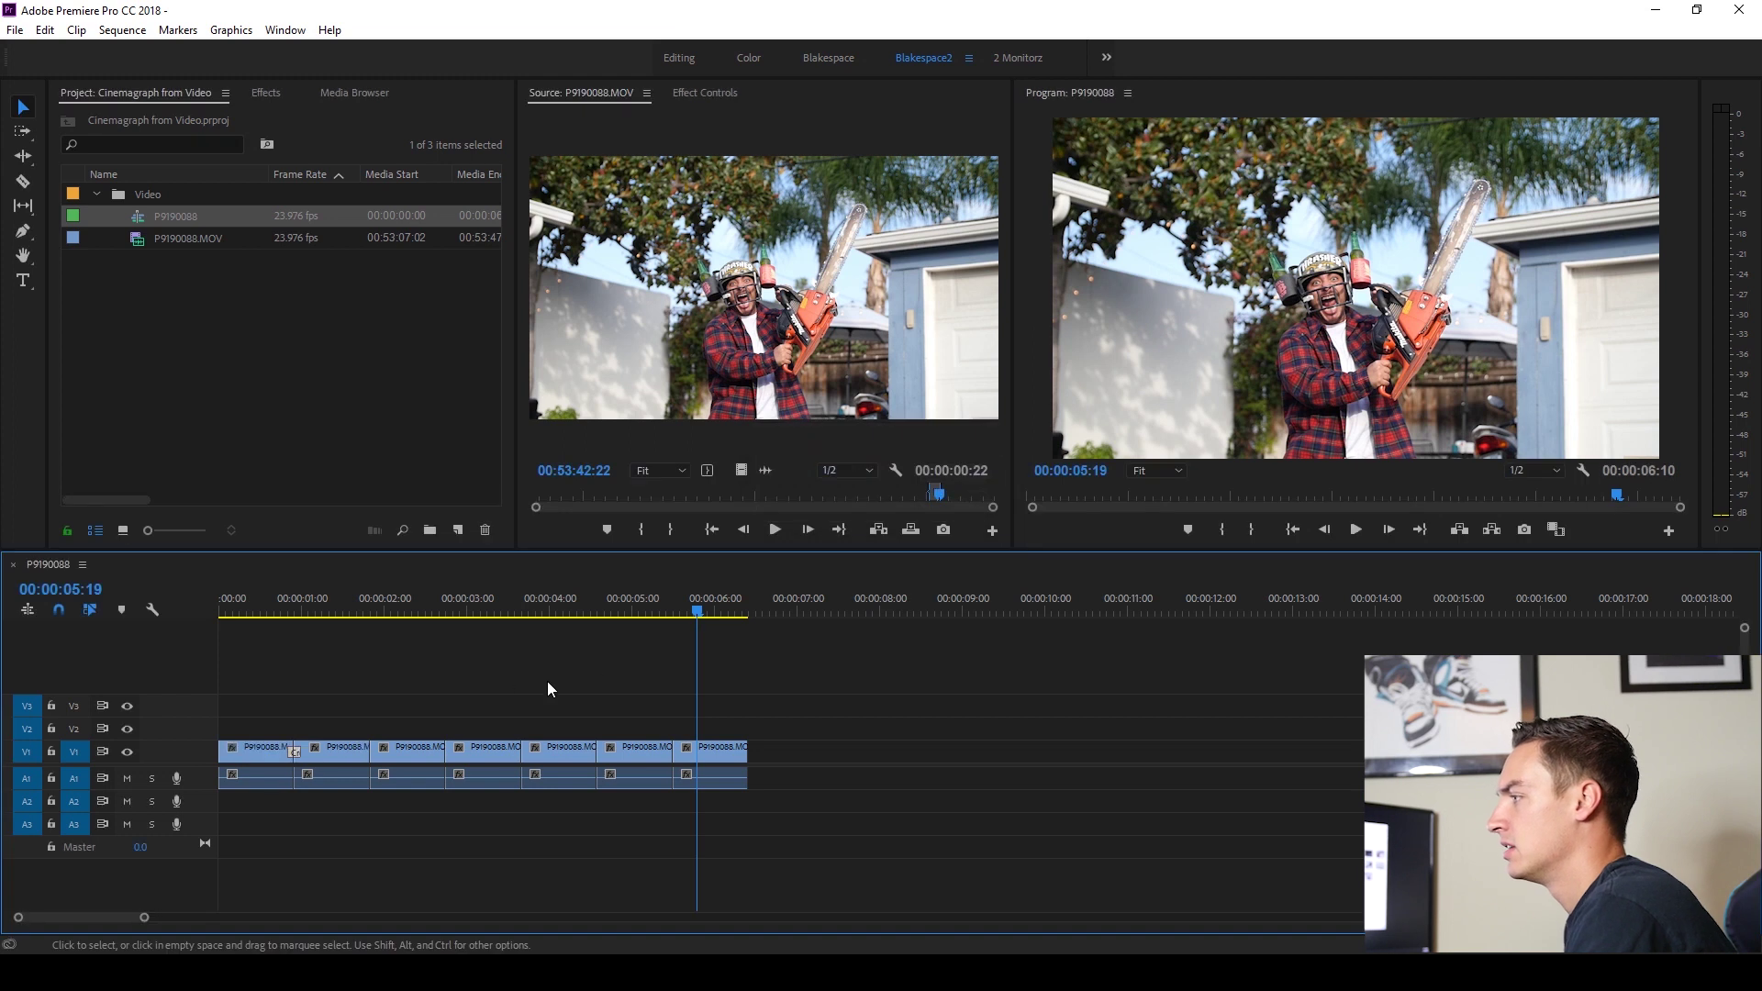
pyautogui.moveTo(292, 606); pyautogui.dragTo(244, 611)
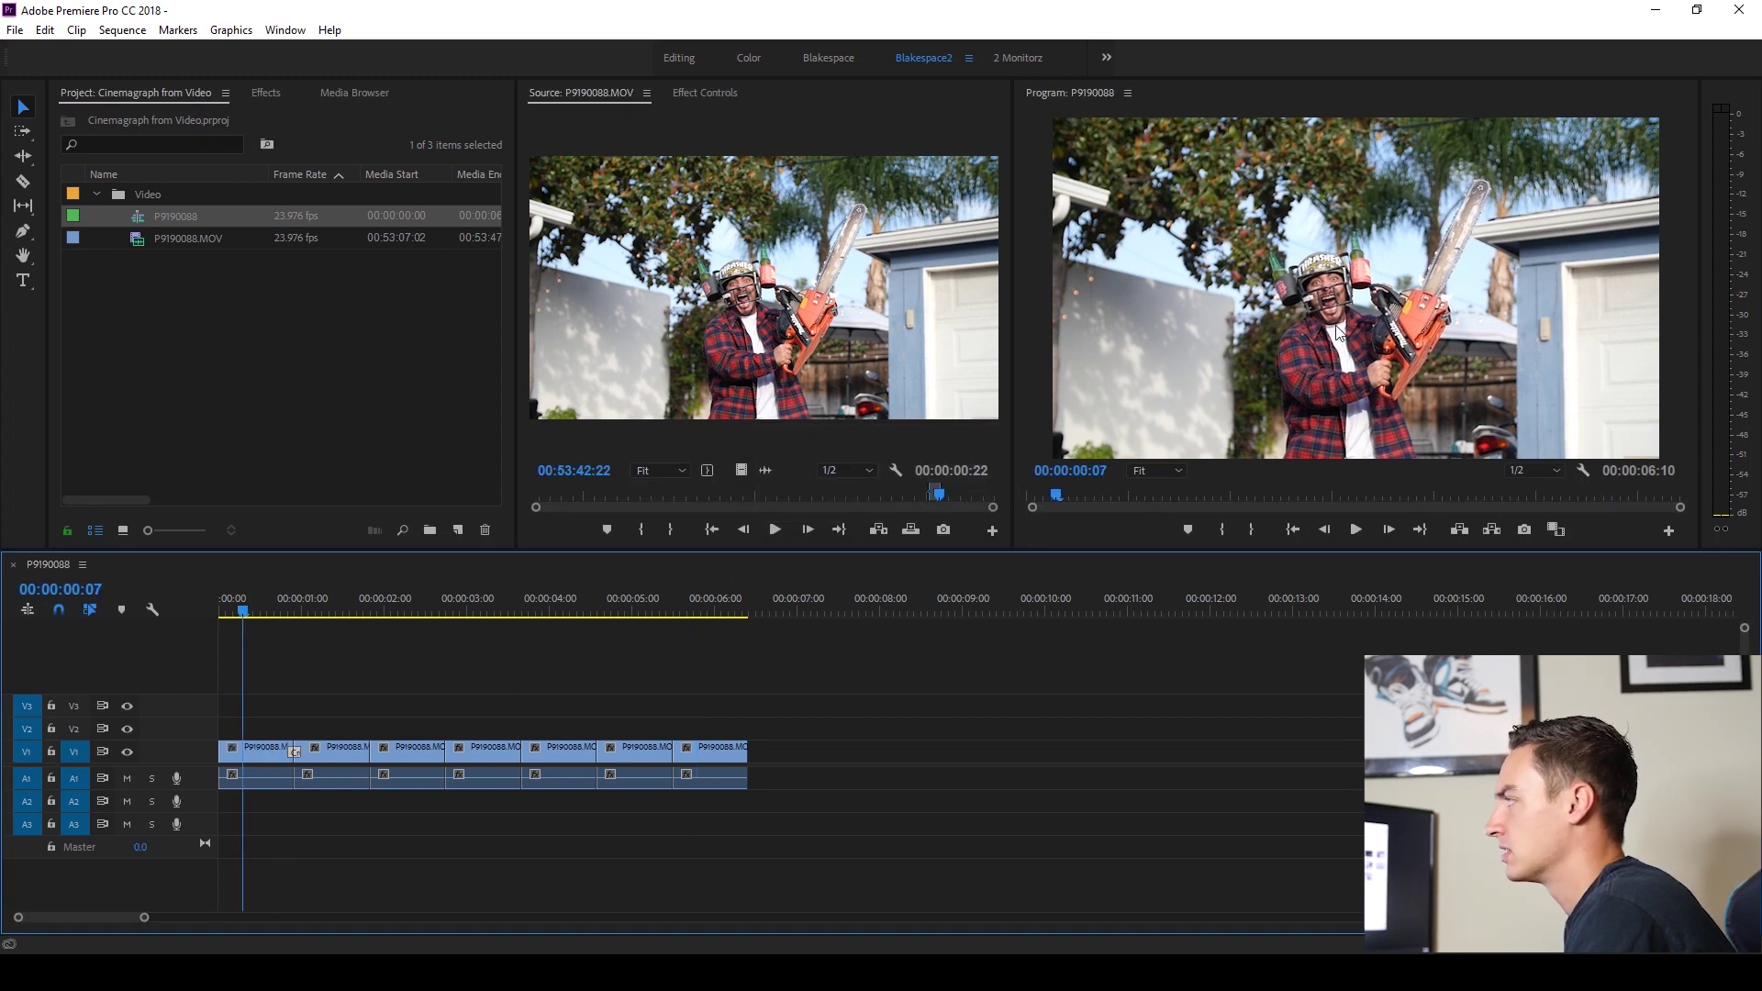
pyautogui.press('space')
pyautogui.press('space')
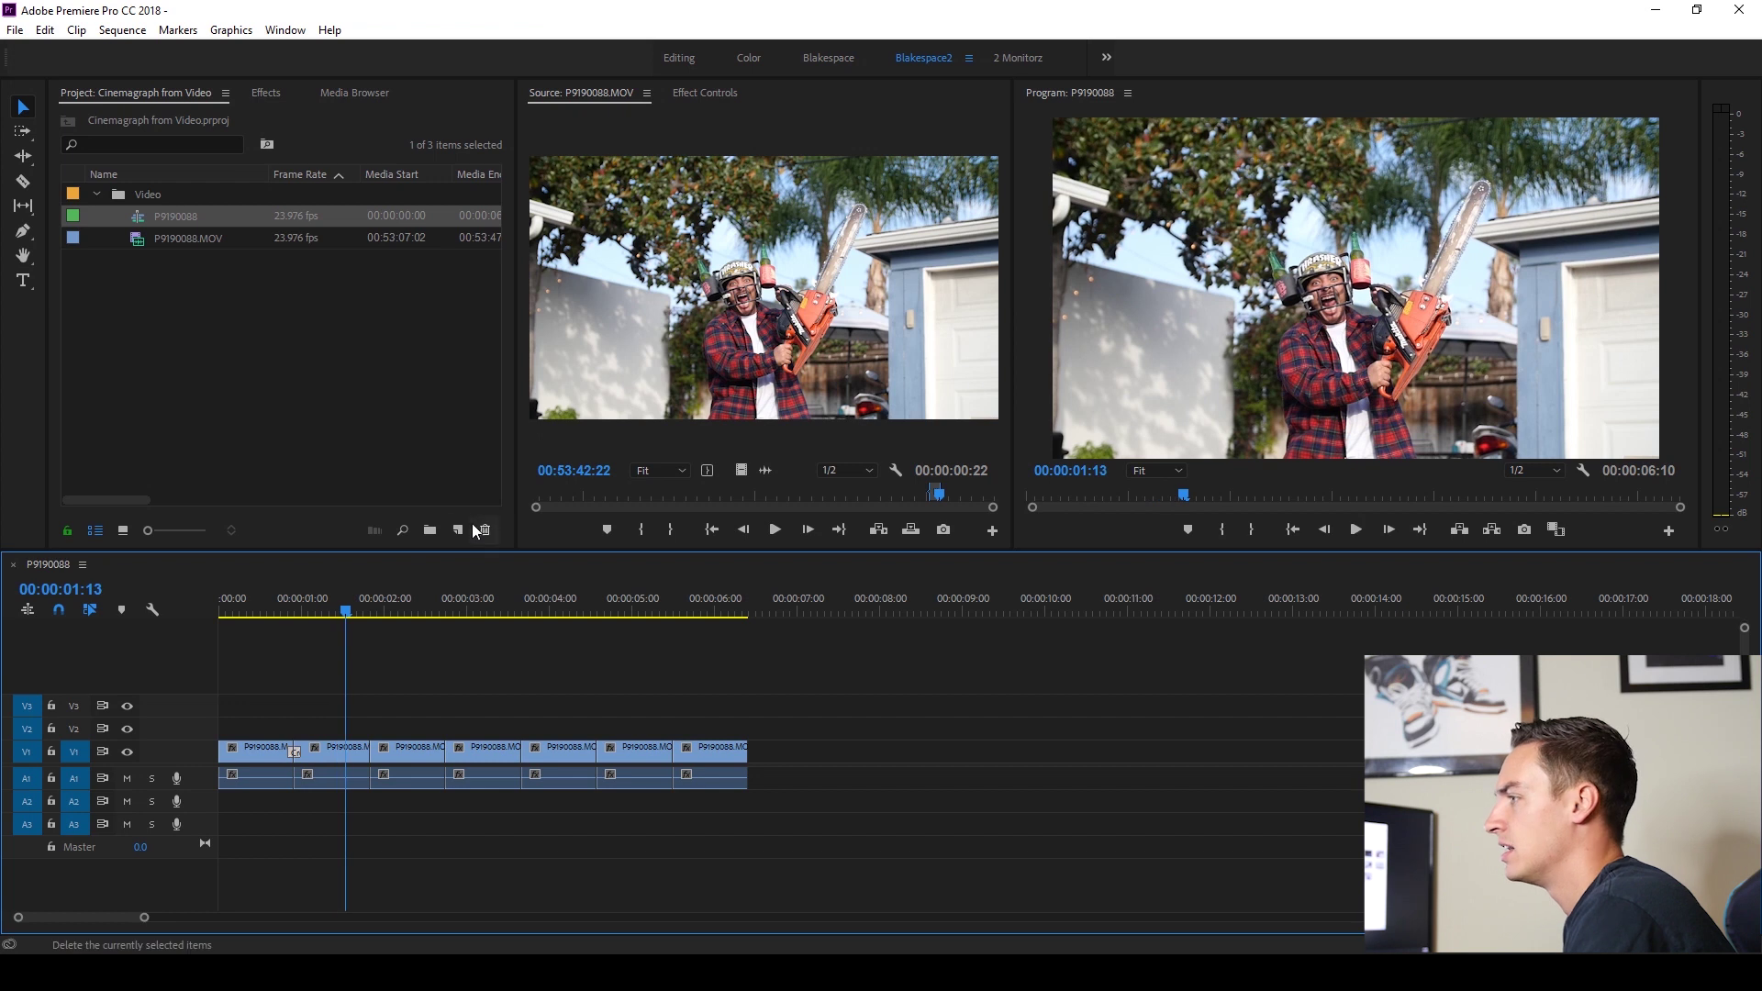
pyautogui.moveTo(248, 608); pyautogui.dragTo(220, 608)
pyautogui.press('space')
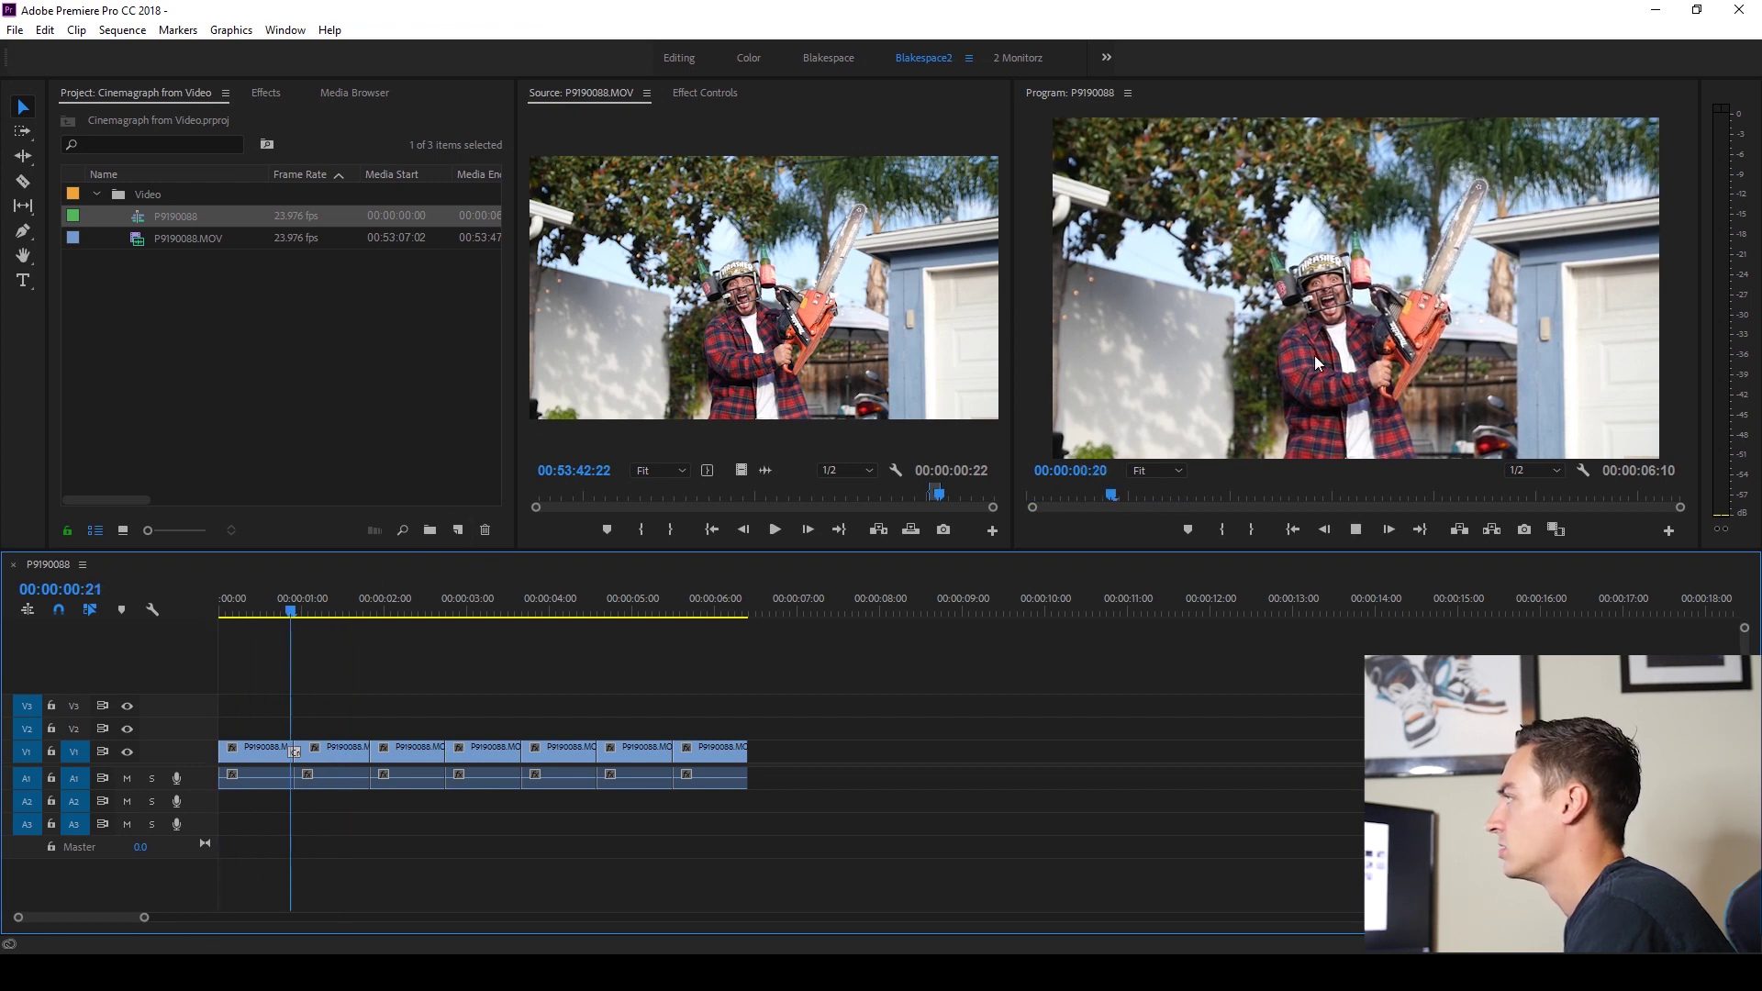
pyautogui.press('space')
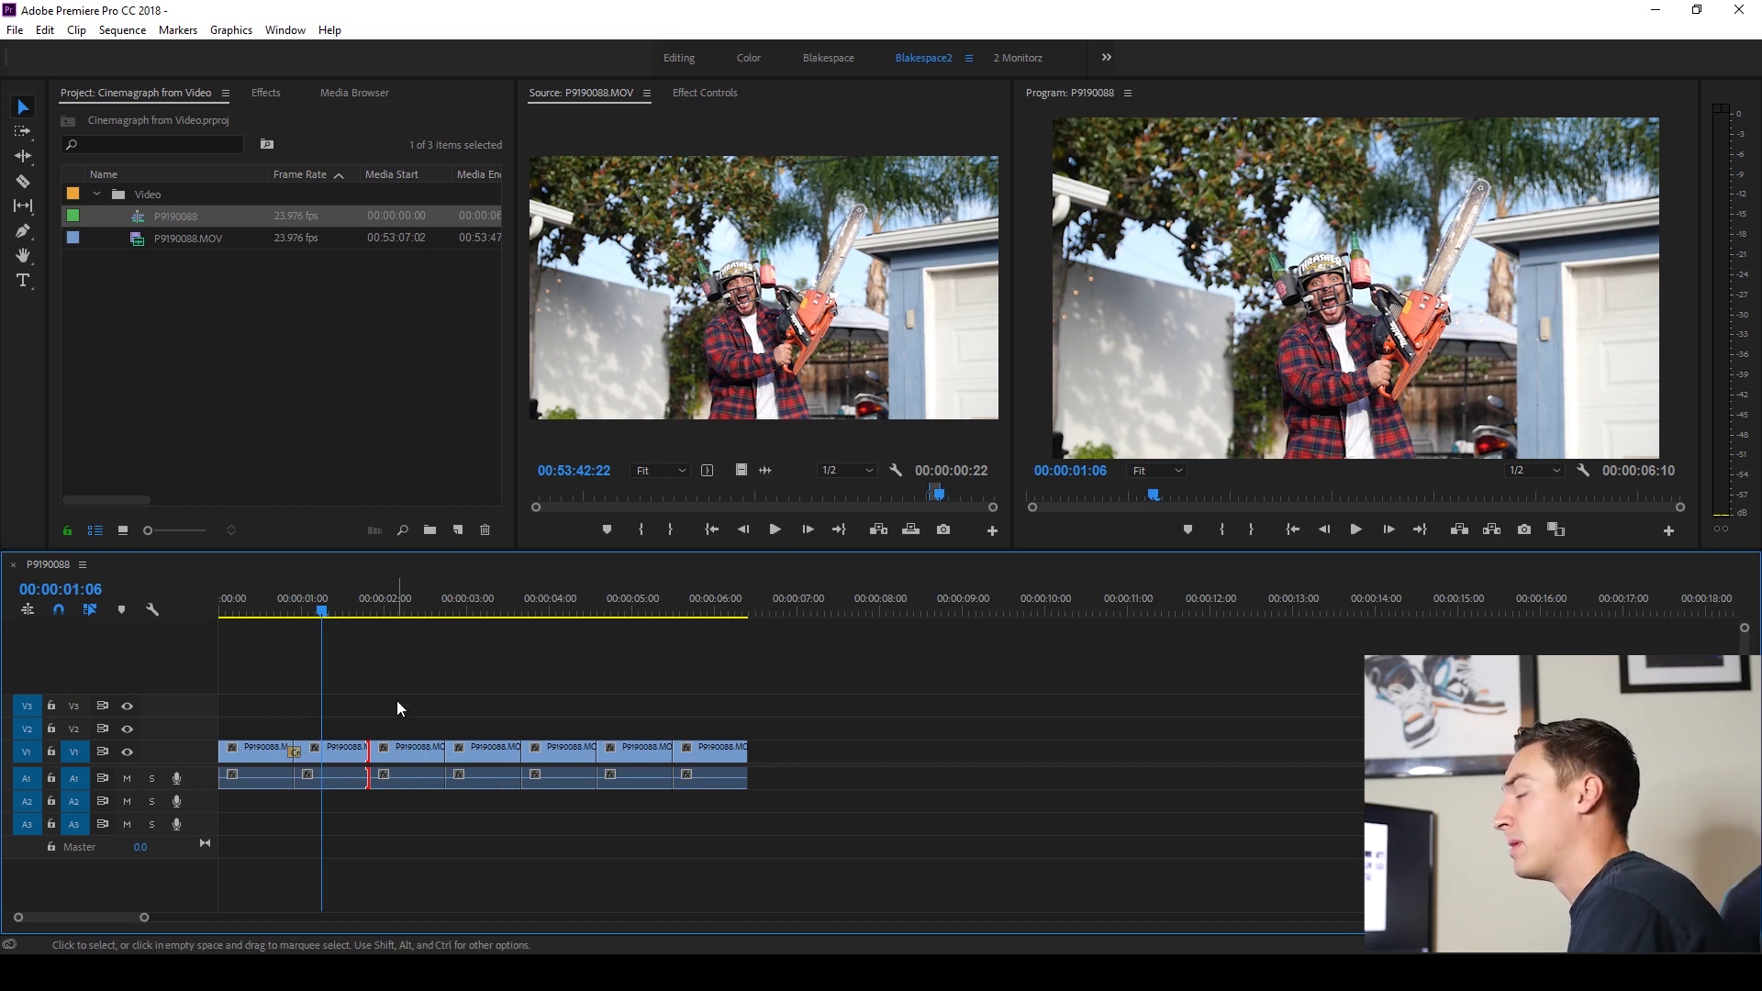
# Step: Apply the default transition to each remaining cut on V1 with Ctrl+D
pyautogui.hotkey('ctrl', 'd')
pyautogui.click(444, 753)
pyautogui.hotkey('ctrl', 'd')
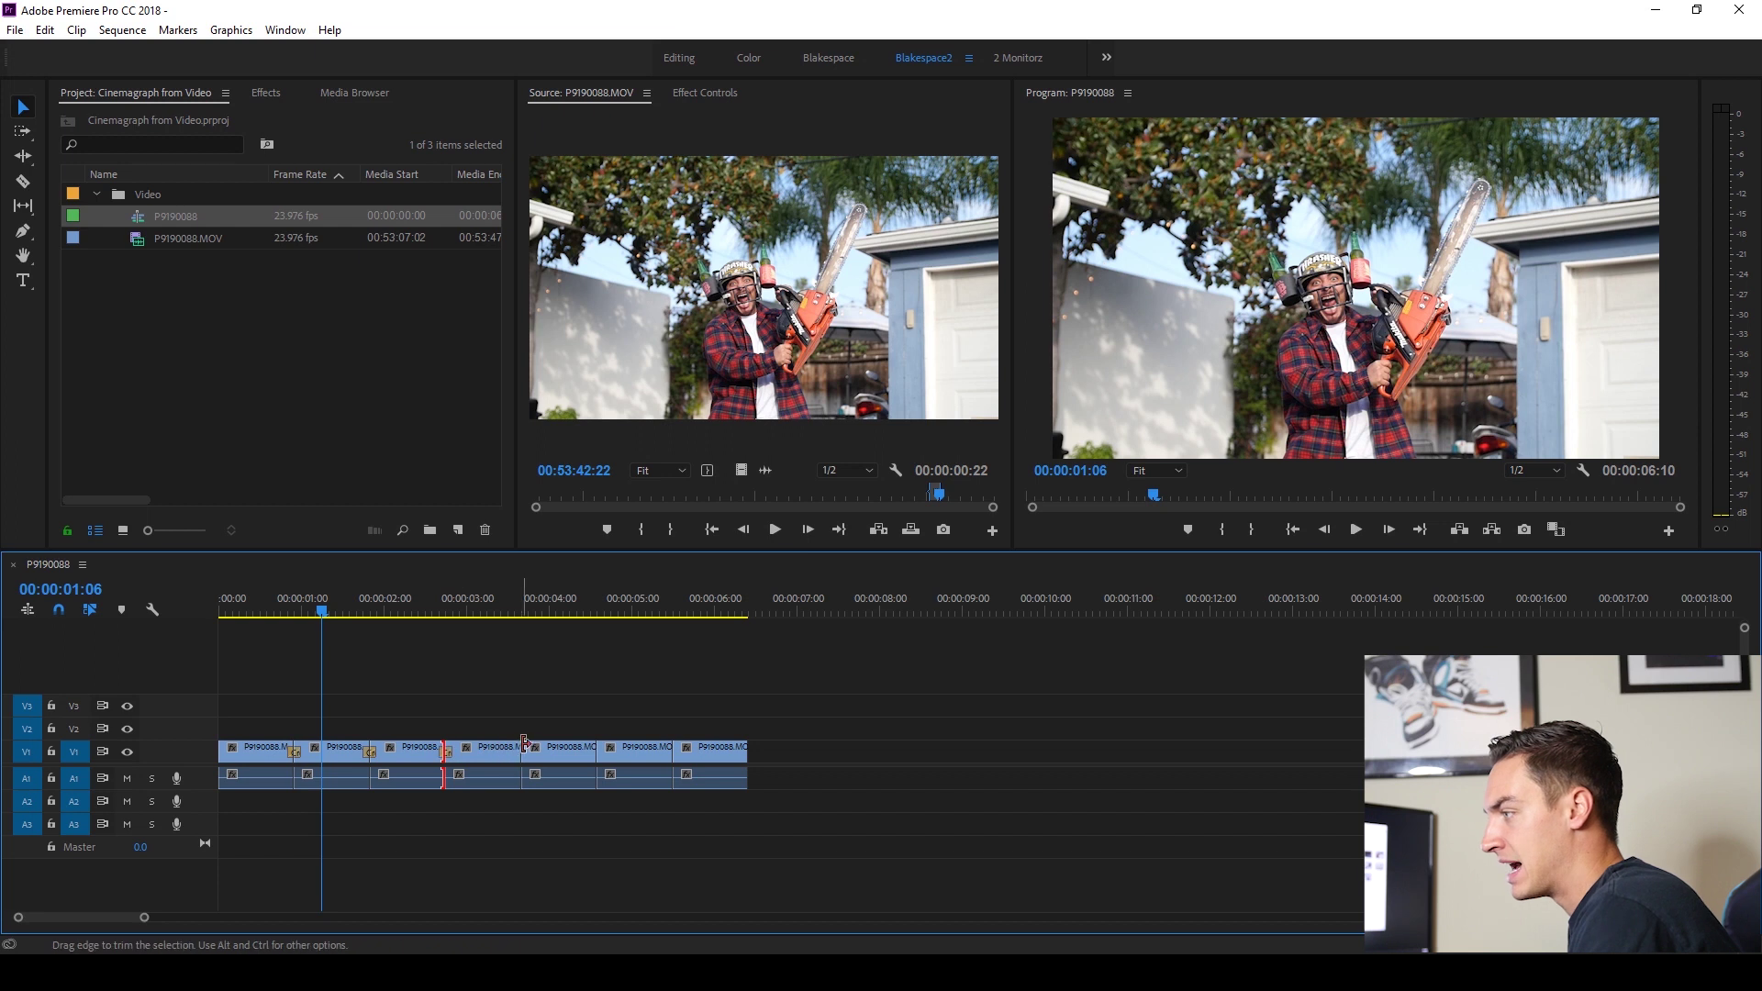
pyautogui.click(523, 751)
pyautogui.hotkey('ctrl', 'd')
pyautogui.click(598, 753)
pyautogui.hotkey('ctrl', 'd')
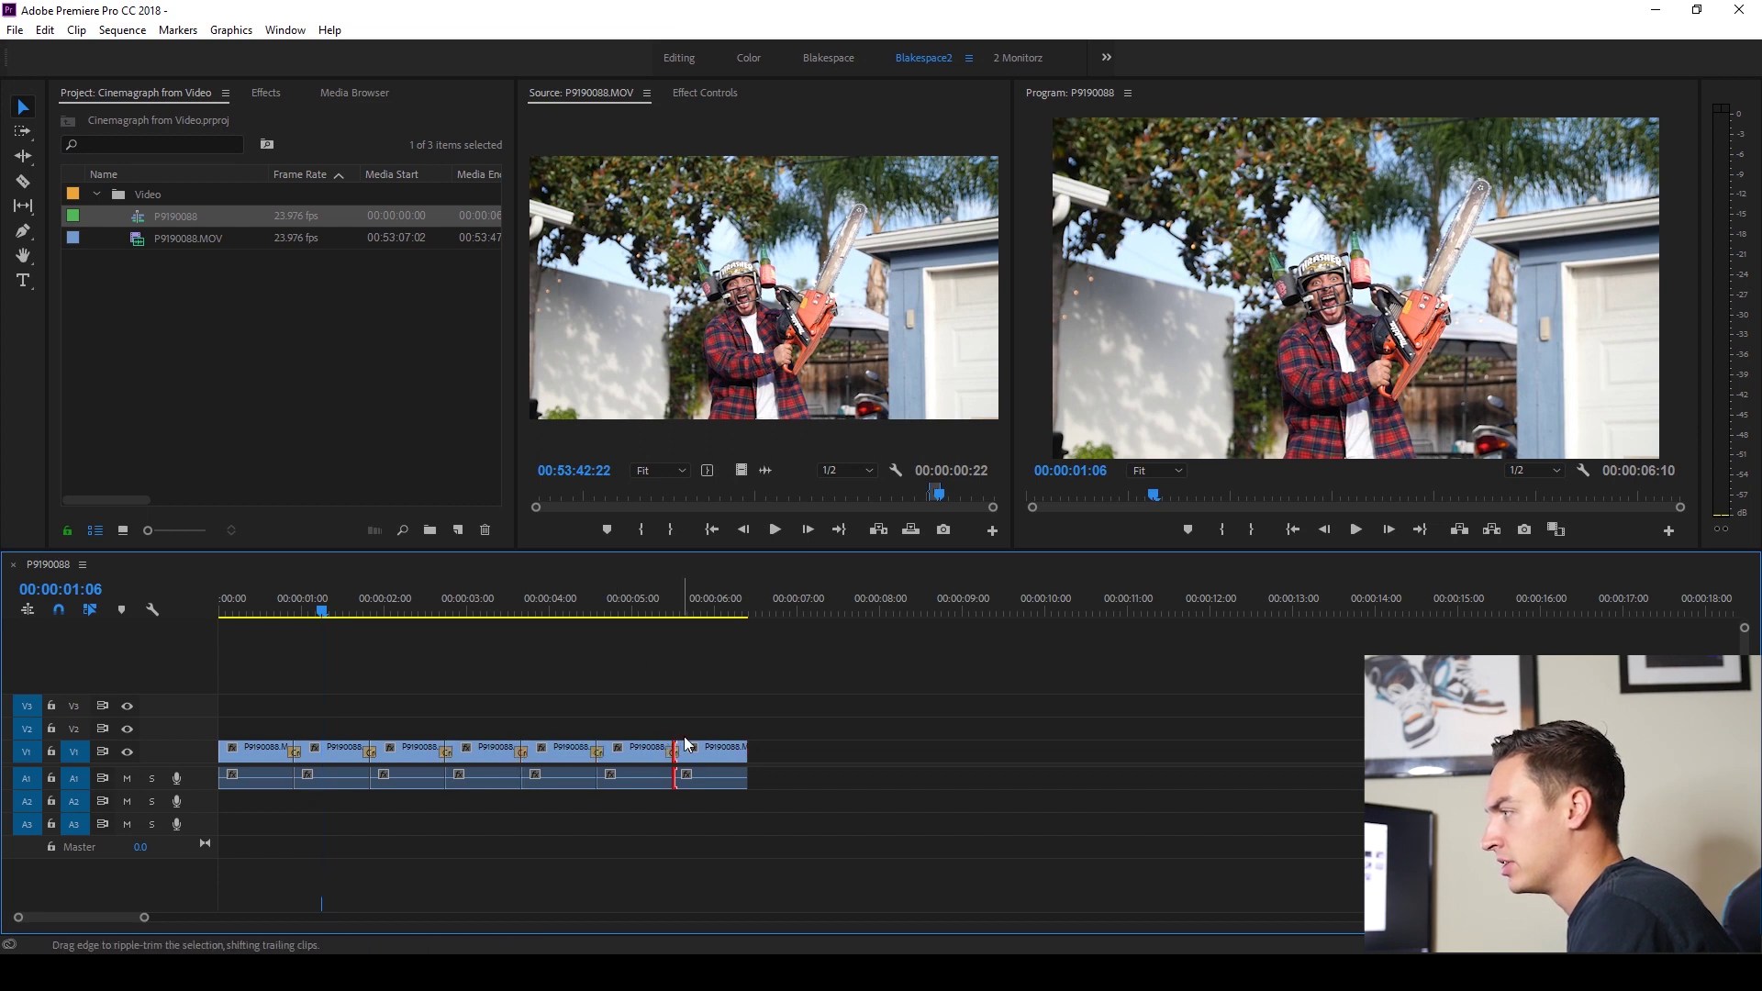
# Step: Play the looping sequence from the start, save the project, and replay it
pyautogui.press('Home')
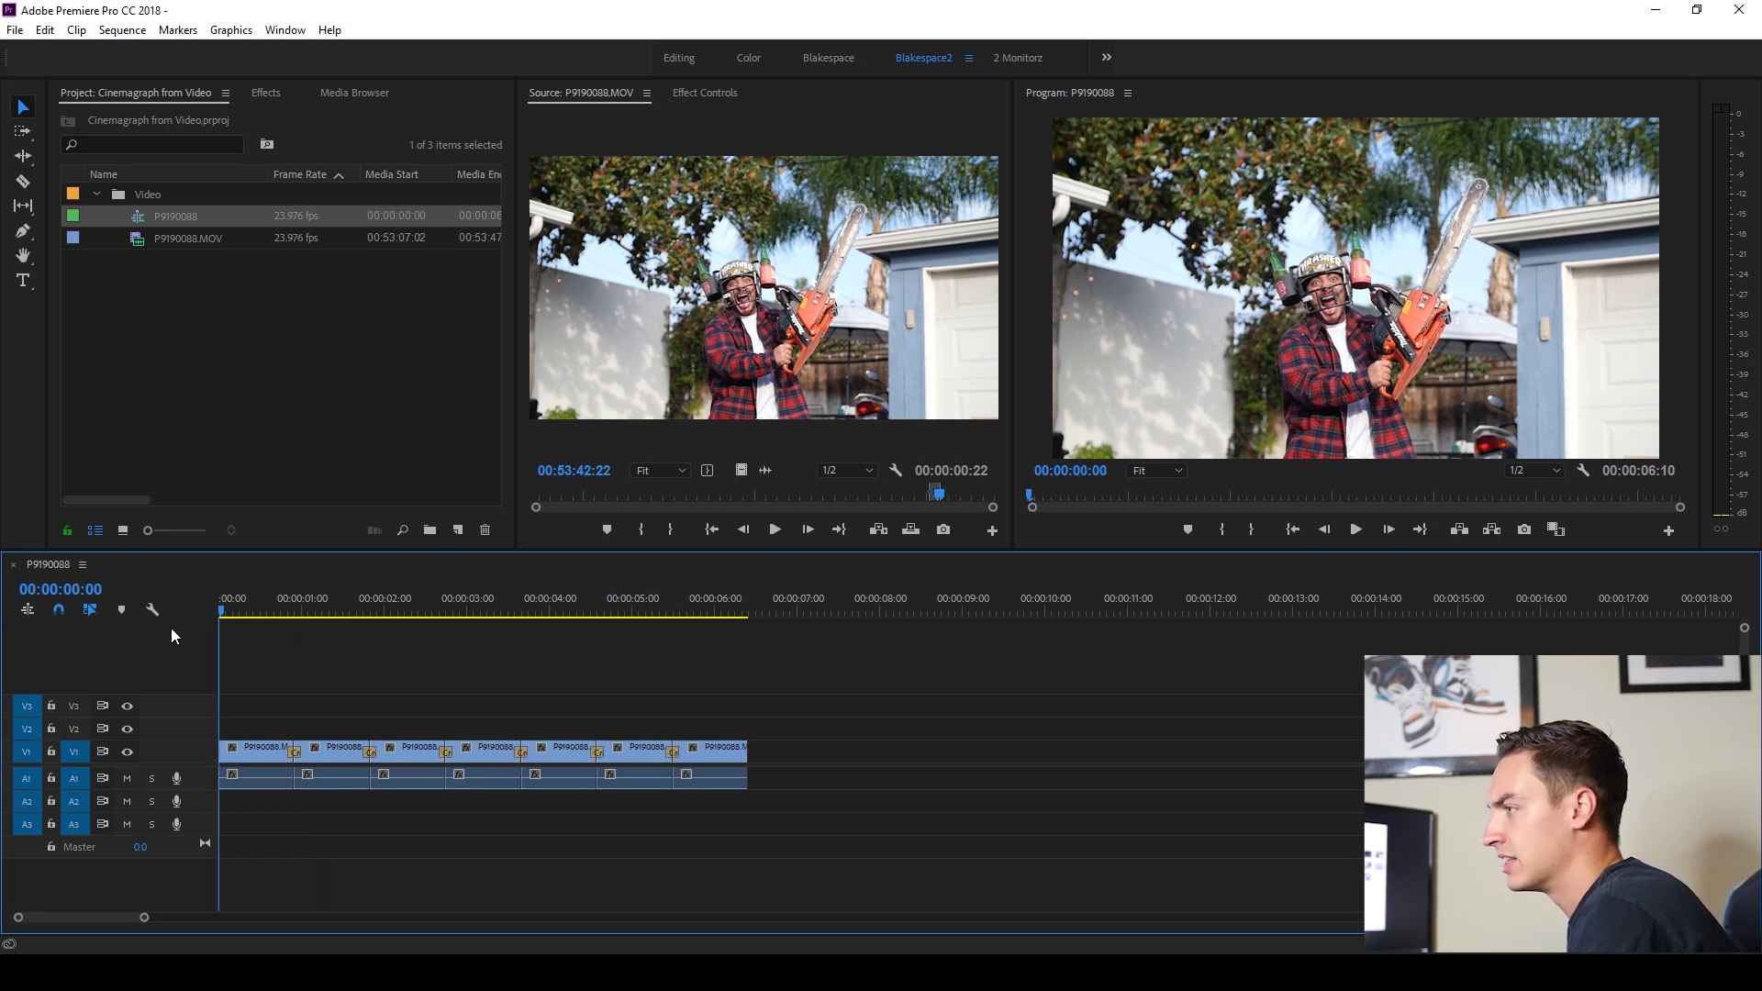
pyautogui.press('space')
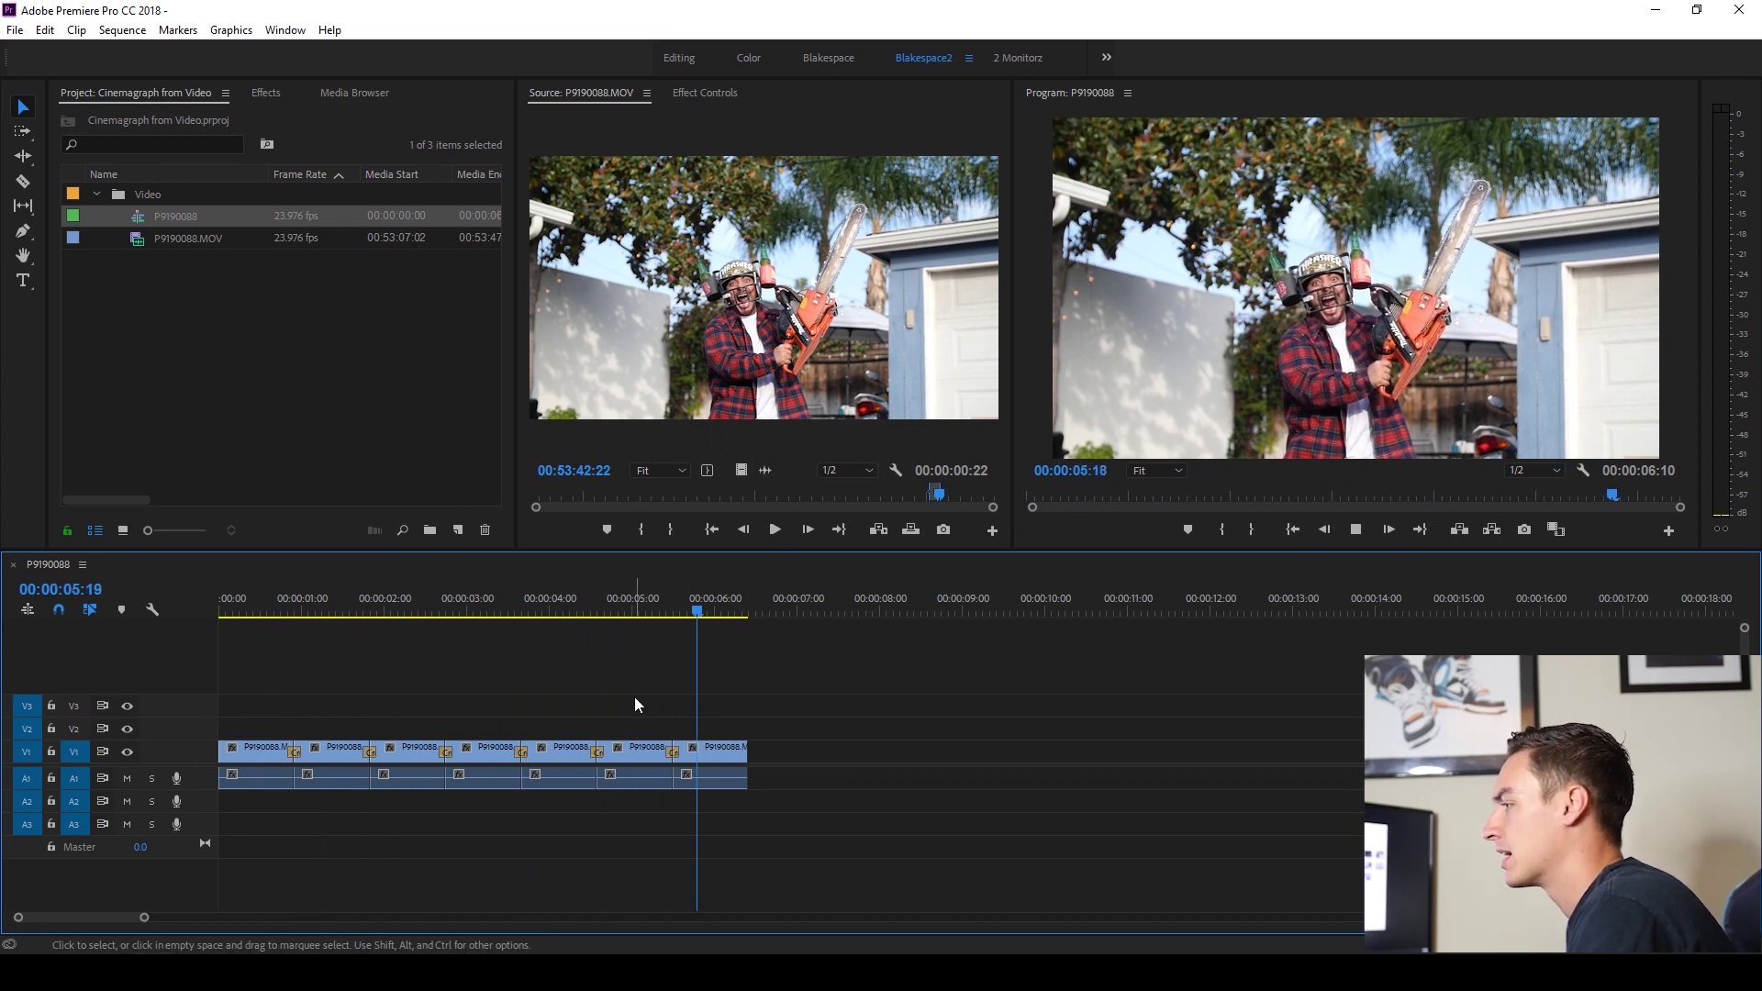
pyautogui.press('space')
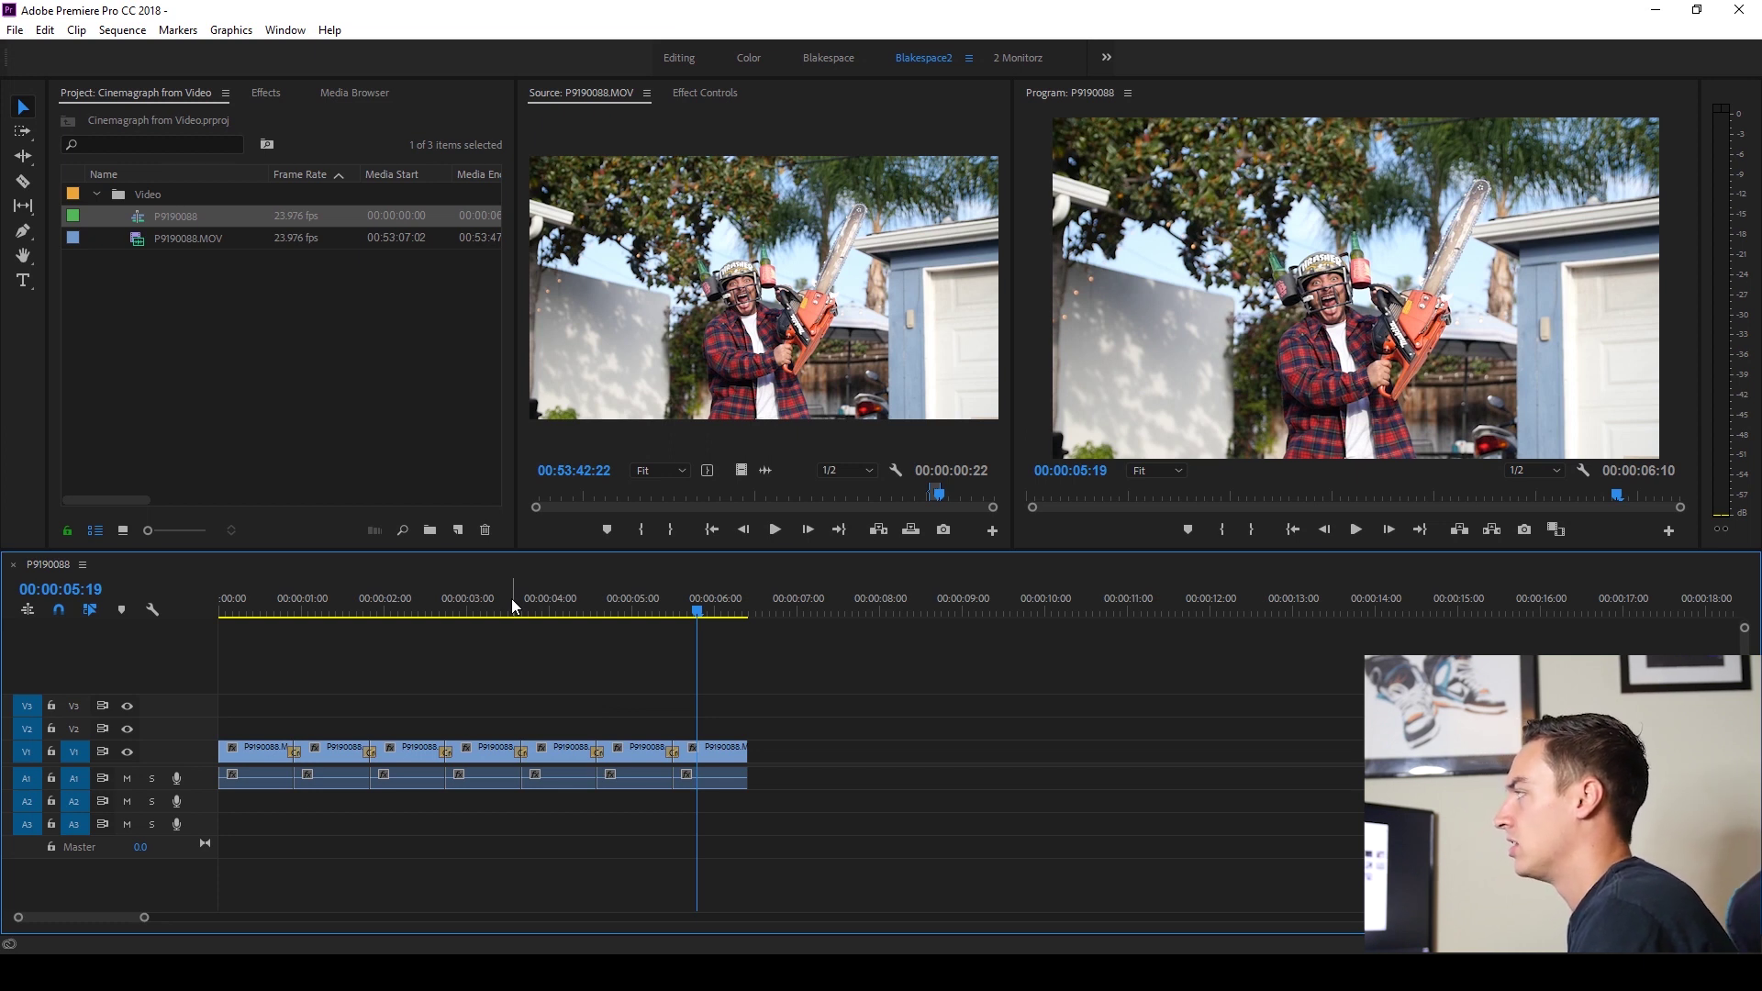
pyautogui.hotkey('ctrl', 's')
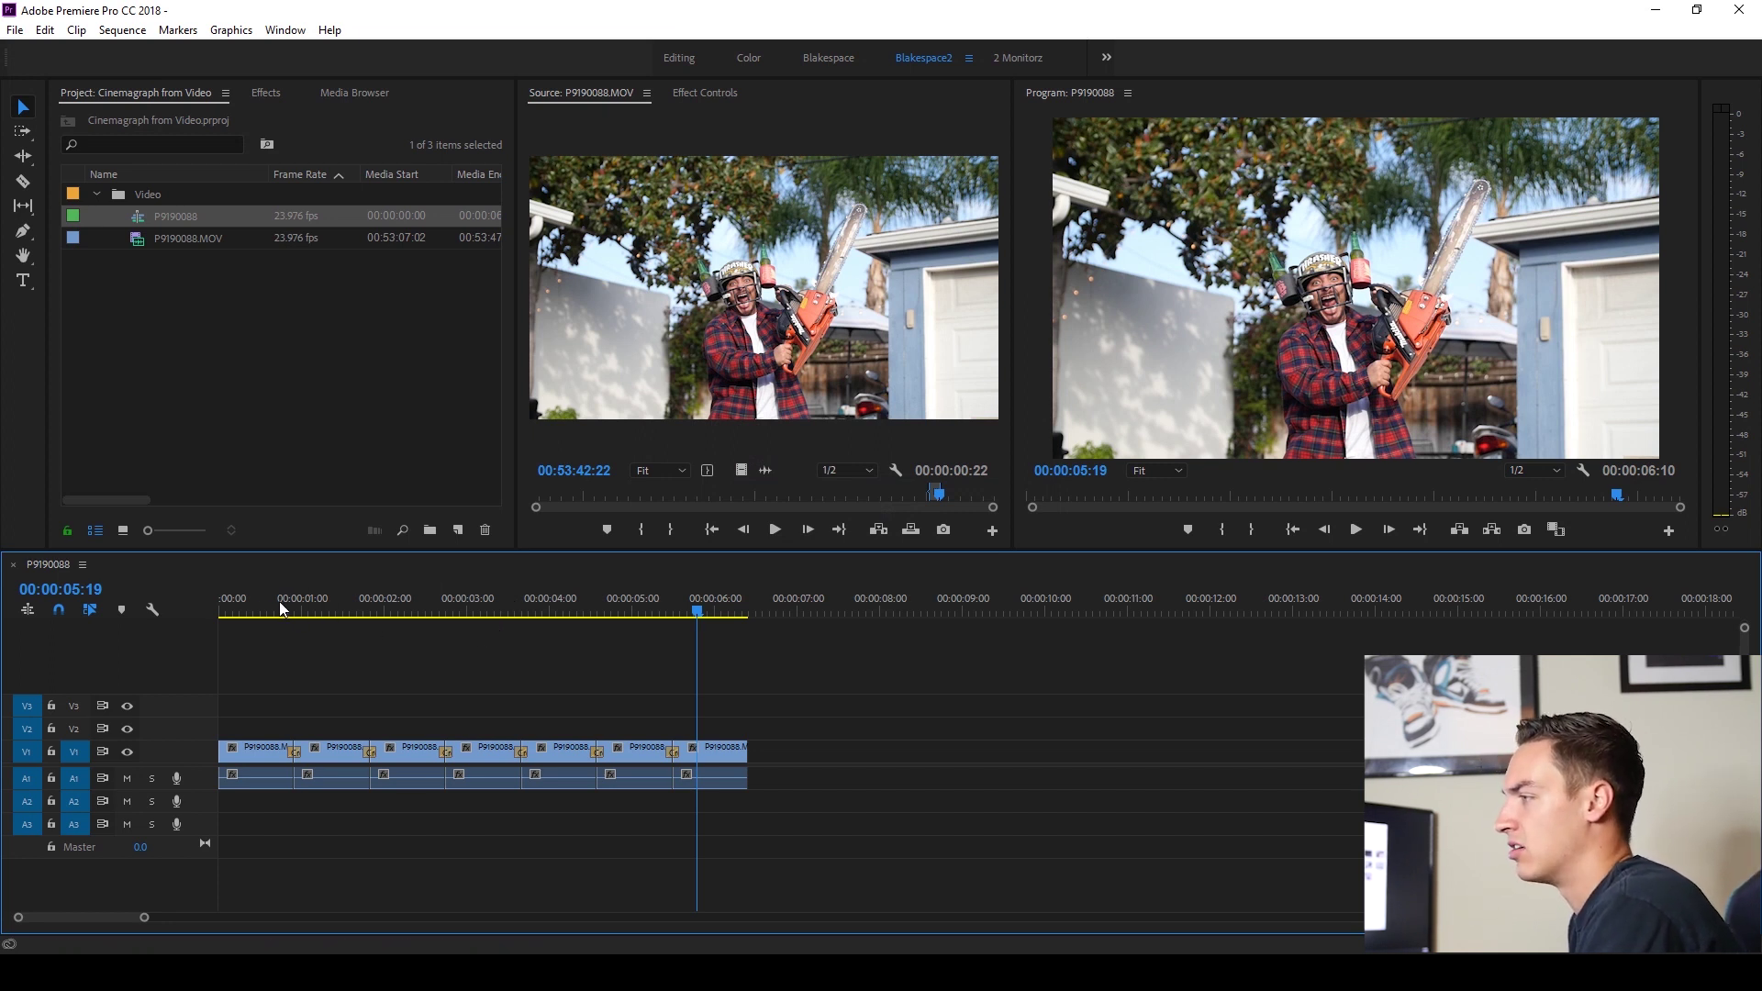
pyautogui.press('space')
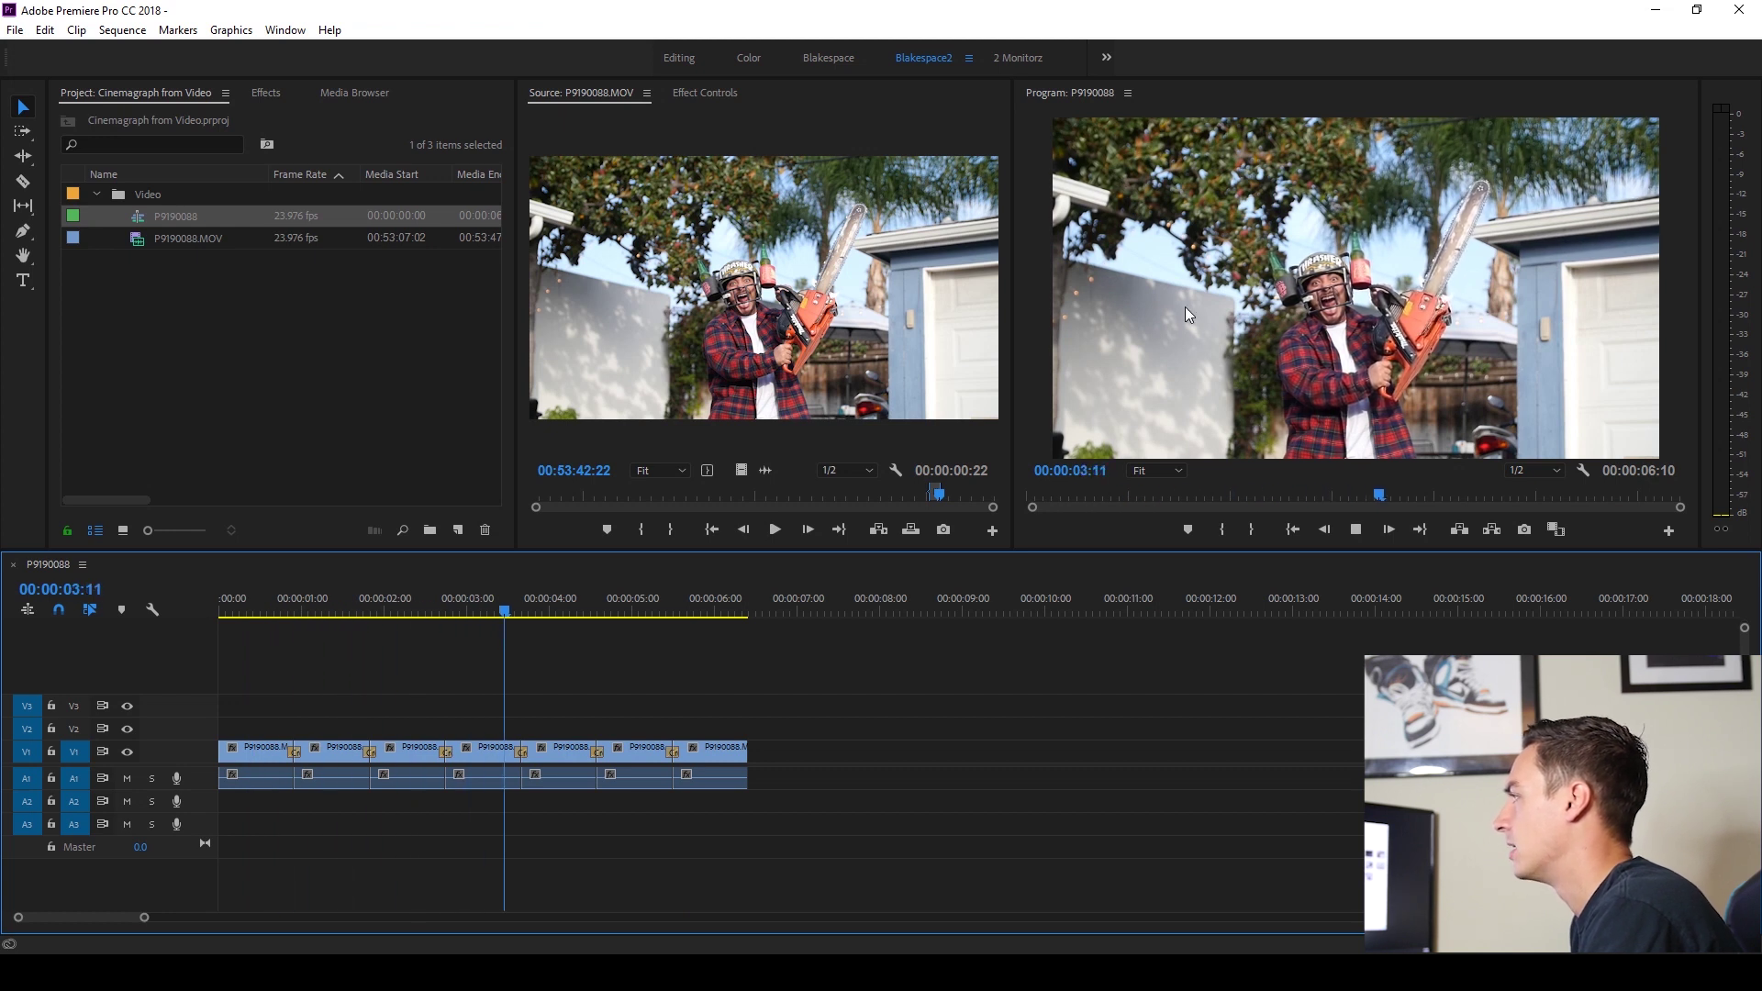
pyautogui.press('space')
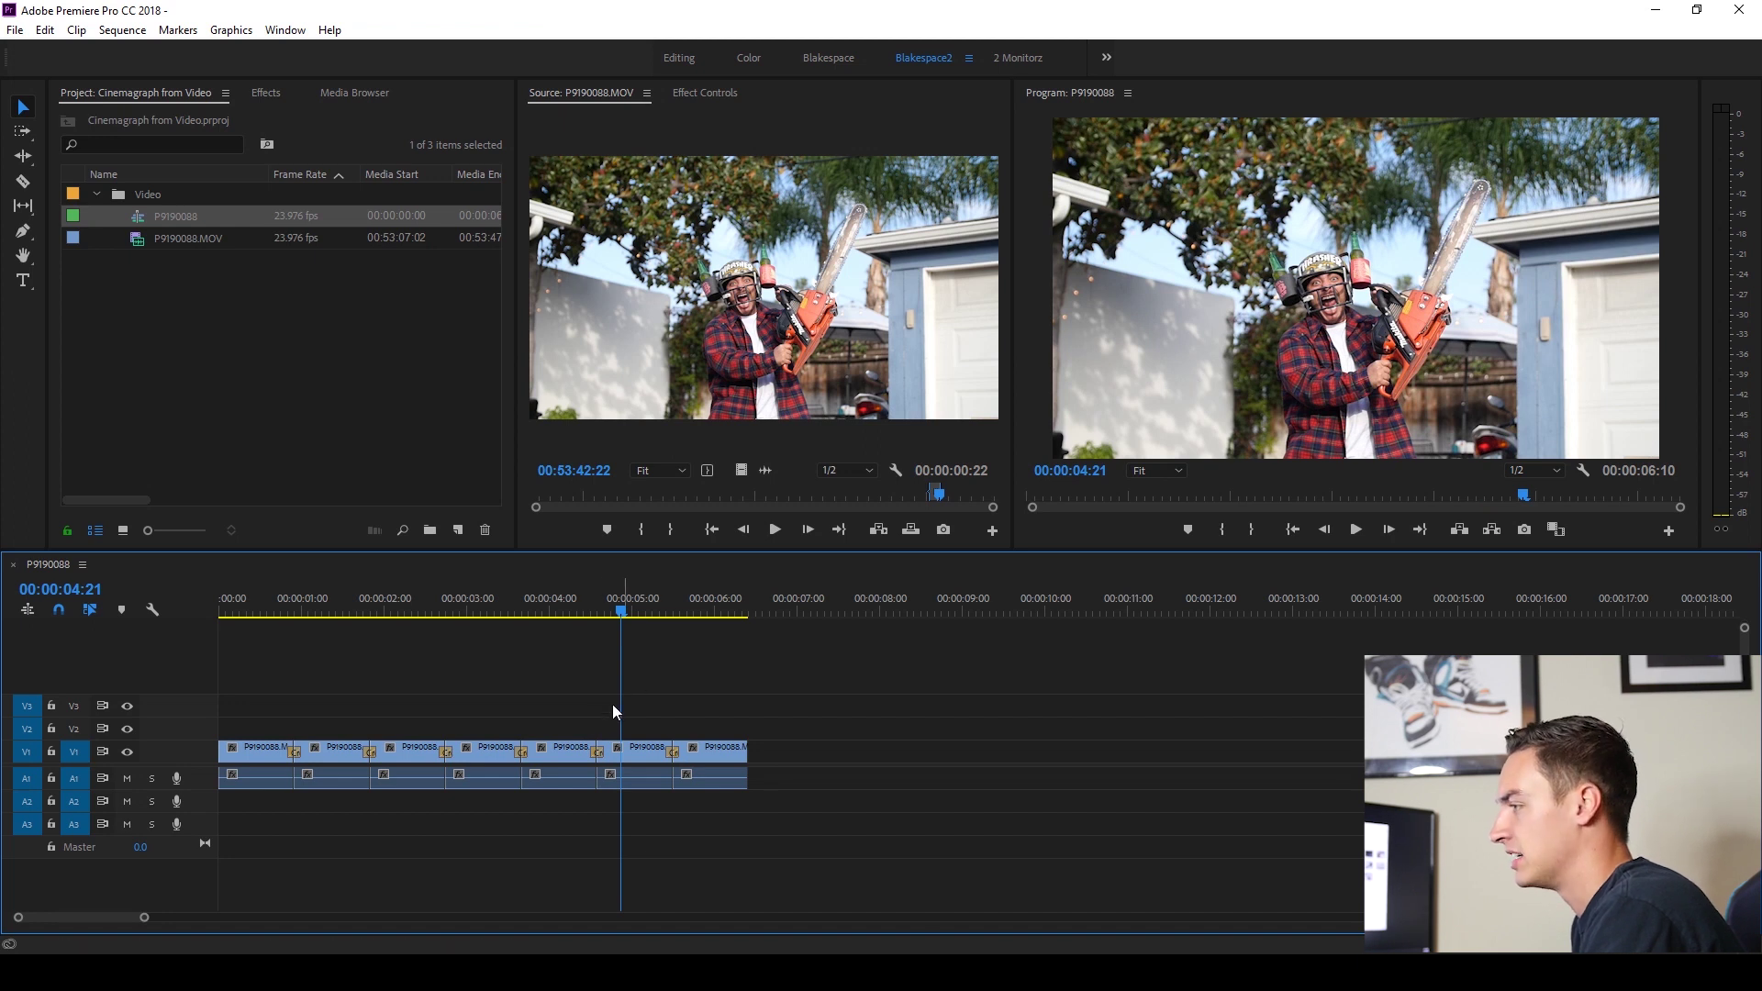
pyautogui.click(265, 608)
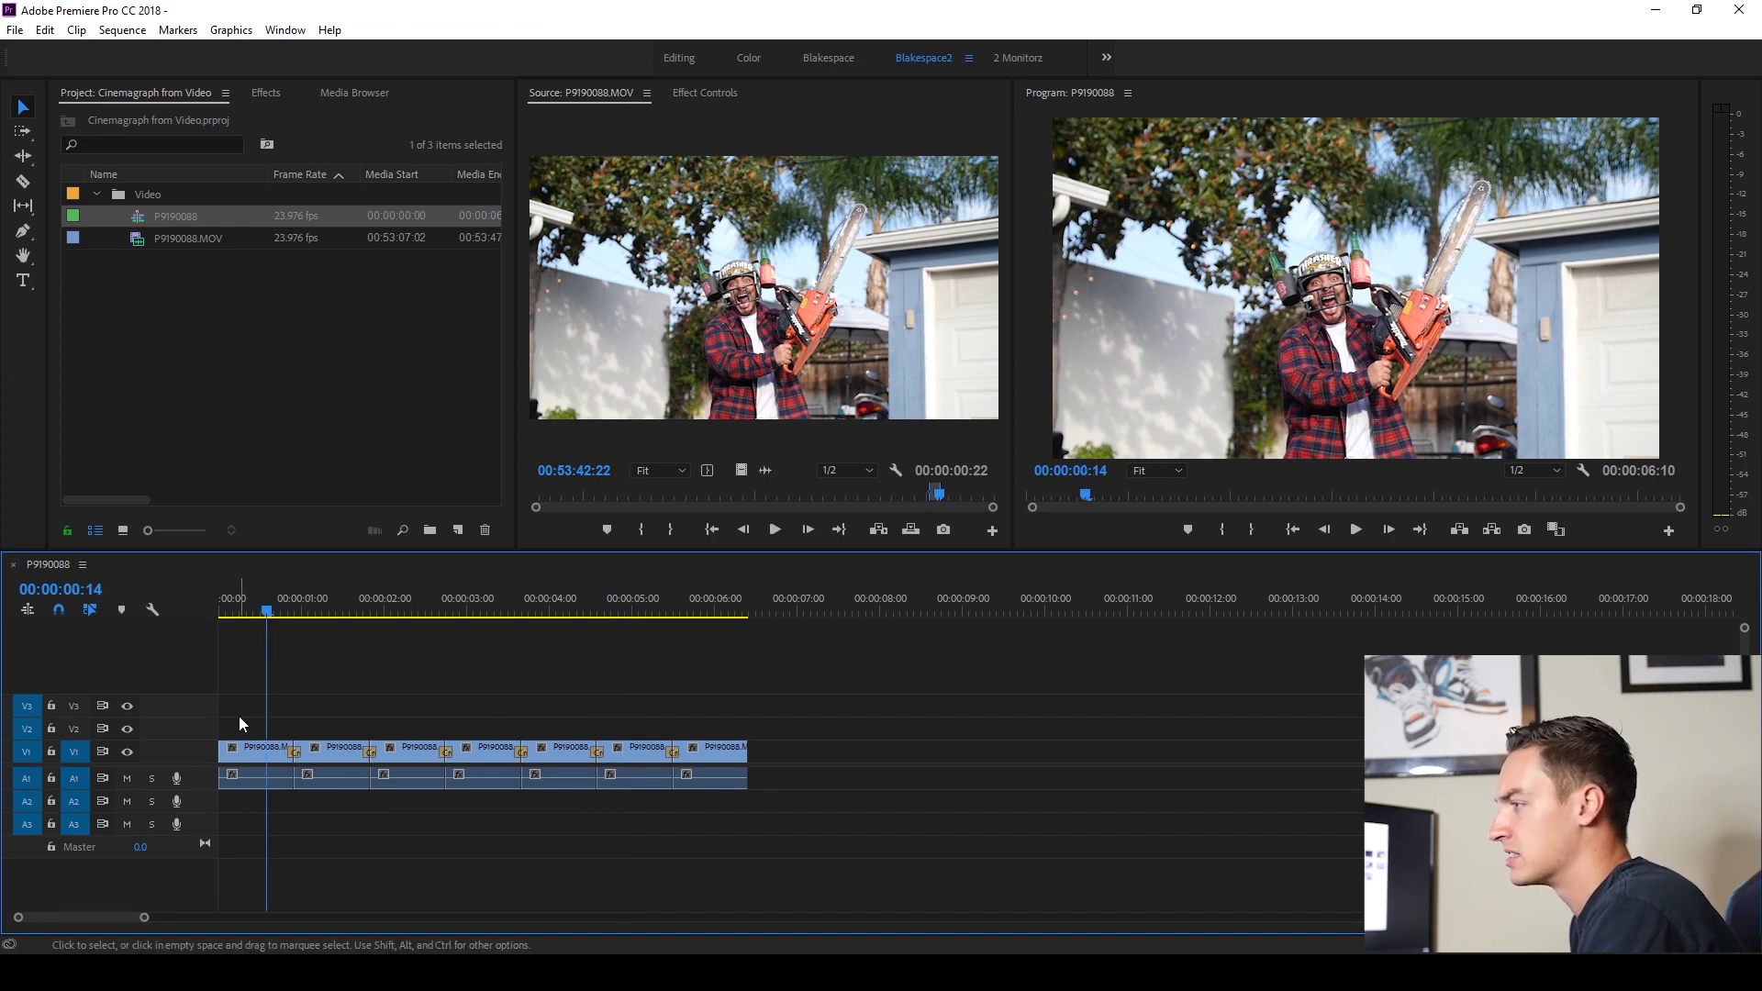
# Step: Delete all the audio clips from track A1
pyautogui.moveTo(233, 714); pyautogui.dragTo(751, 797)
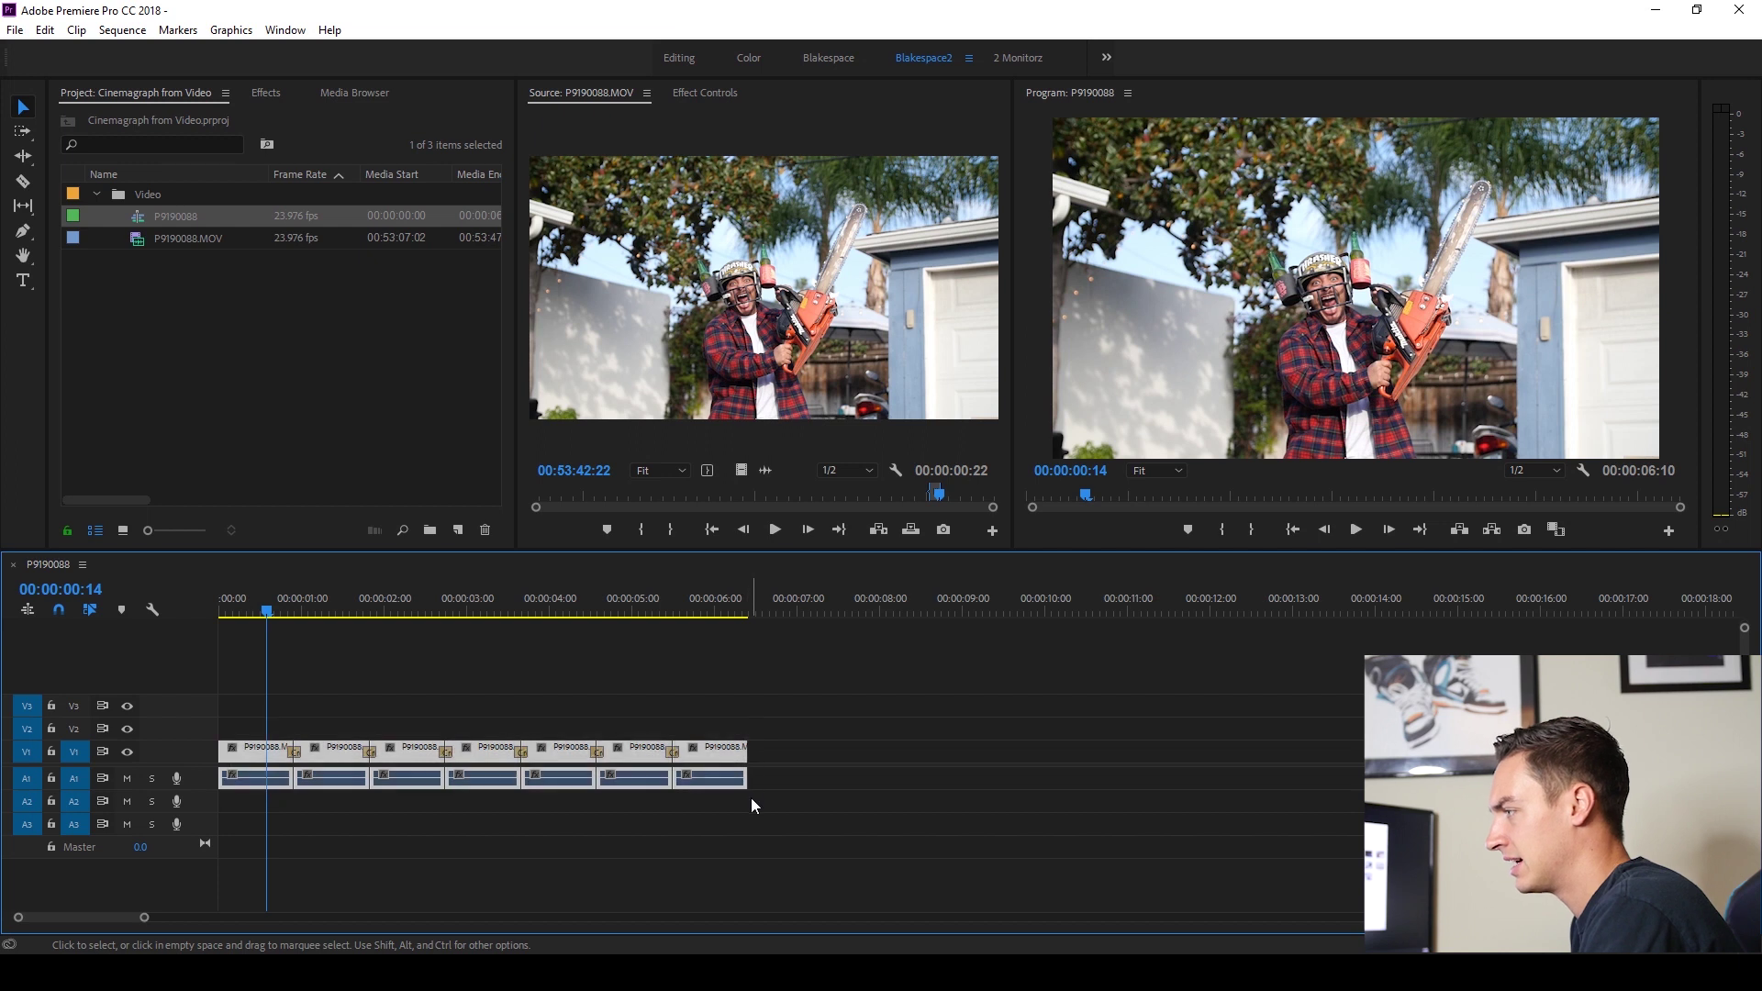
pyautogui.rightClick(701, 785)
pyautogui.press('Escape')
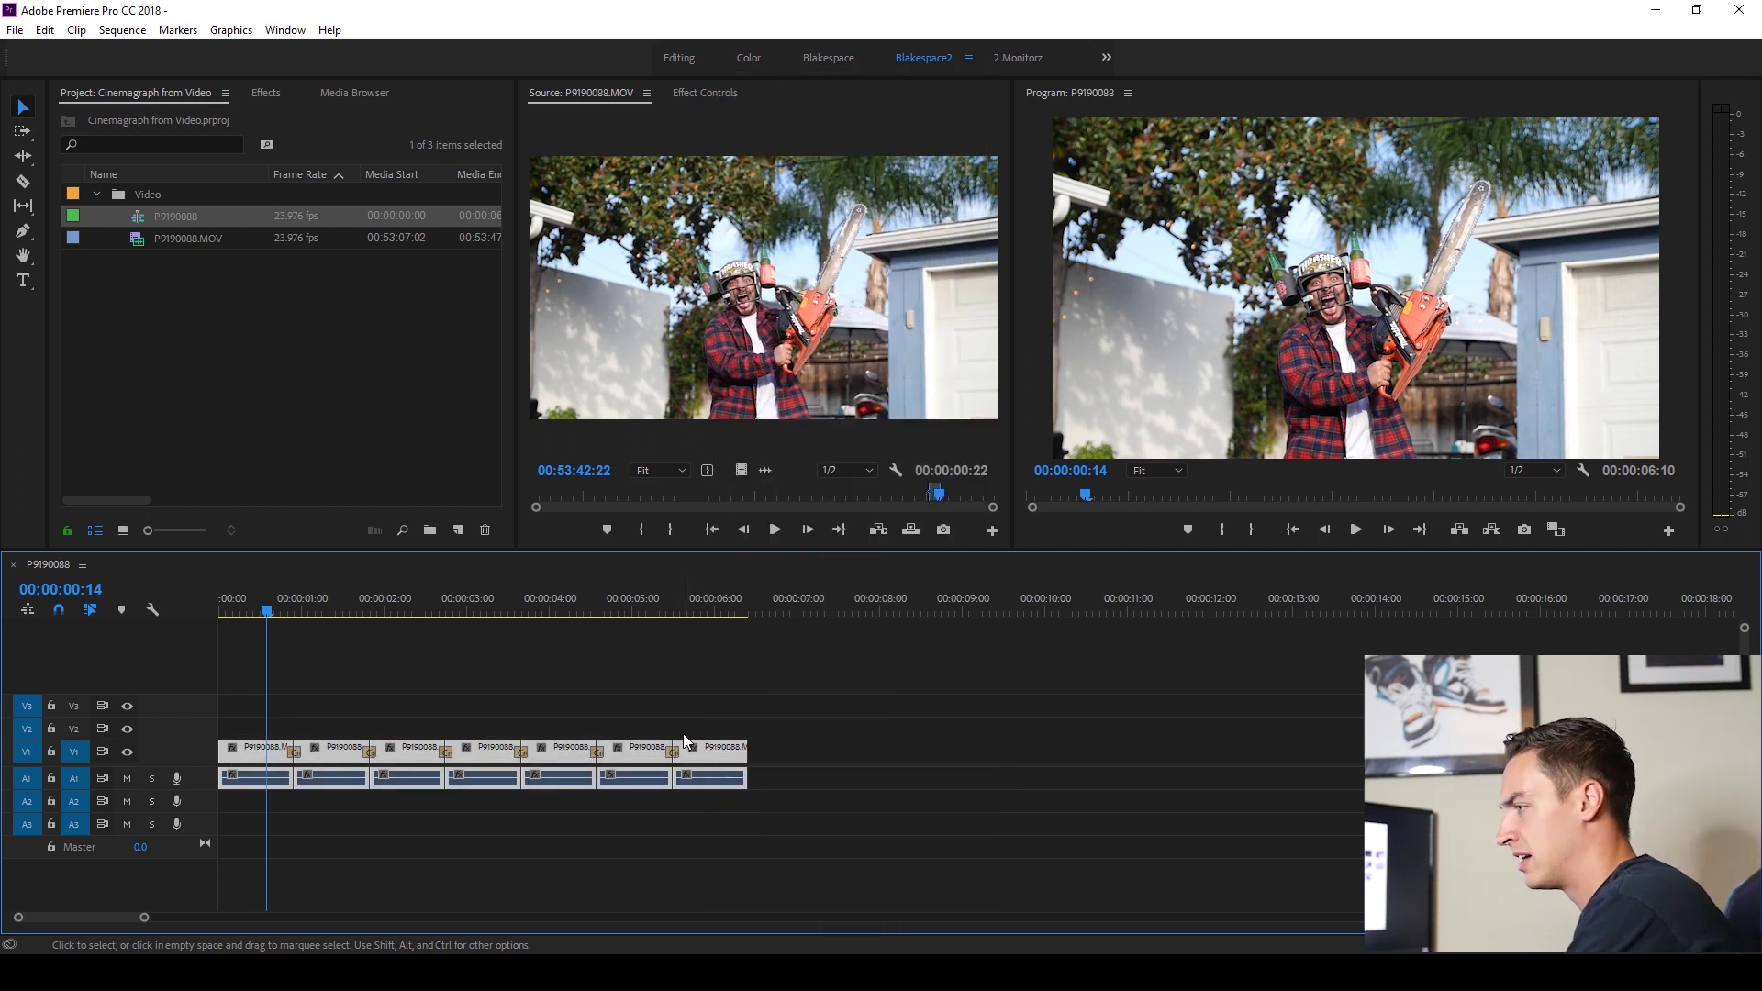
pyautogui.moveTo(819, 777); pyautogui.dragTo(269, 825)
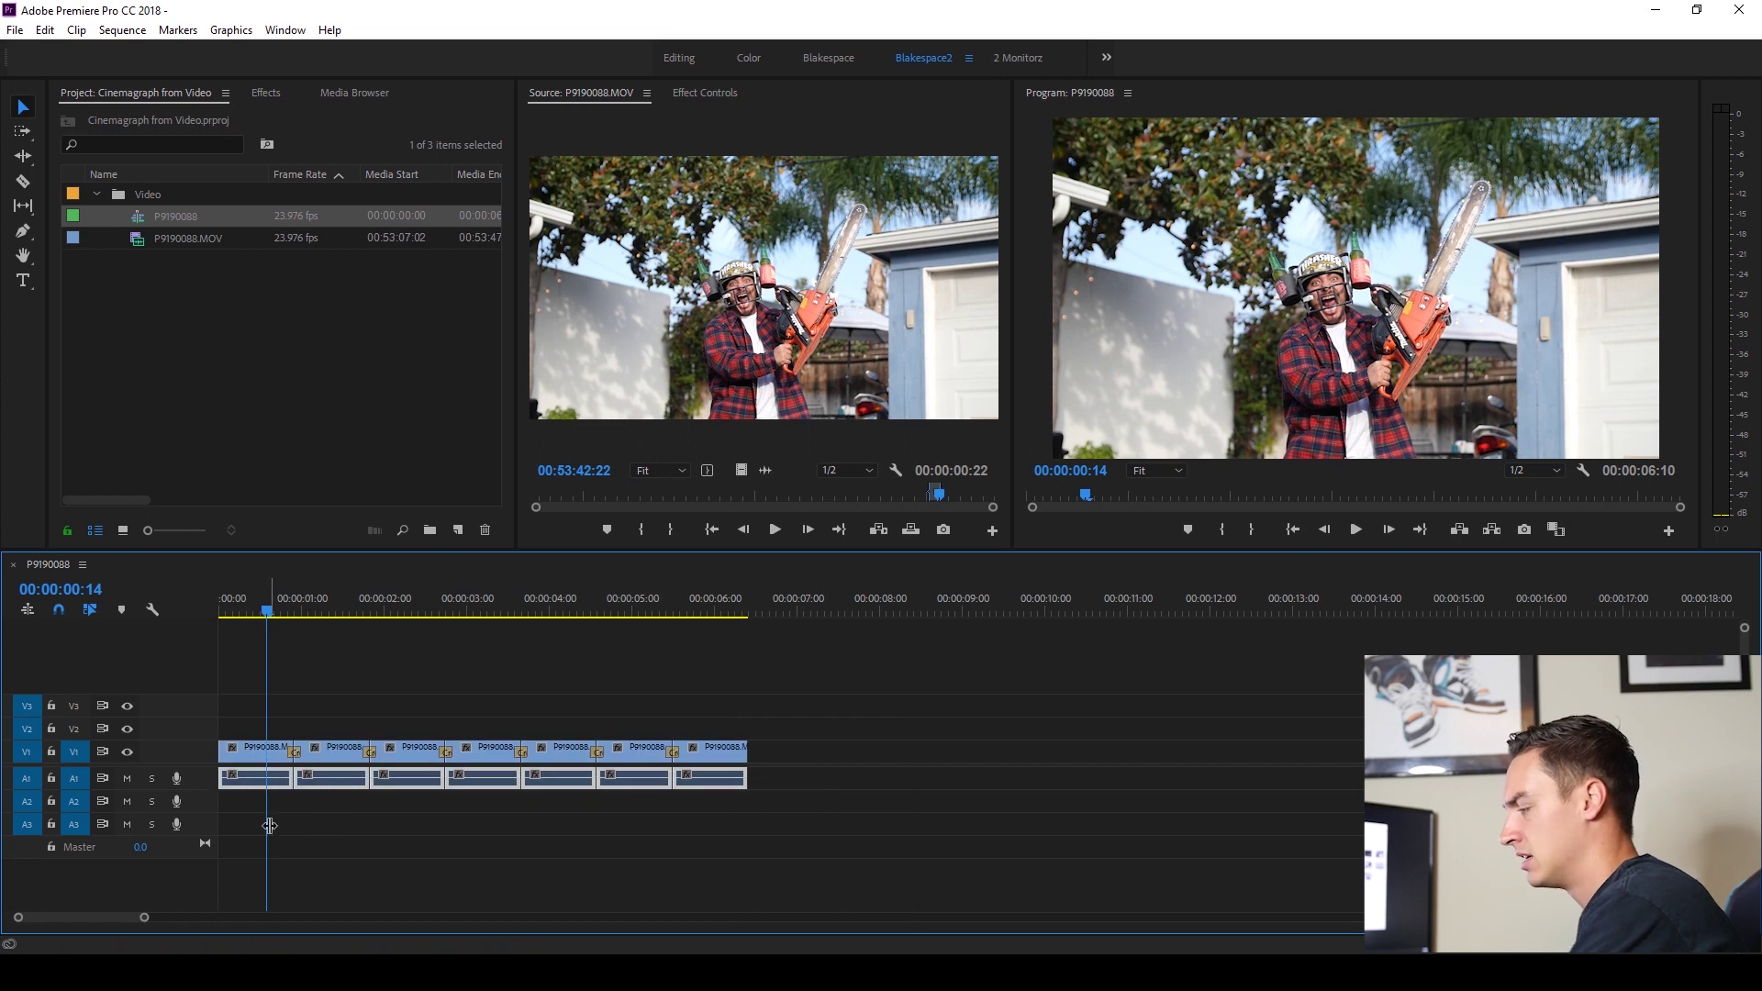
pyautogui.press('Delete')
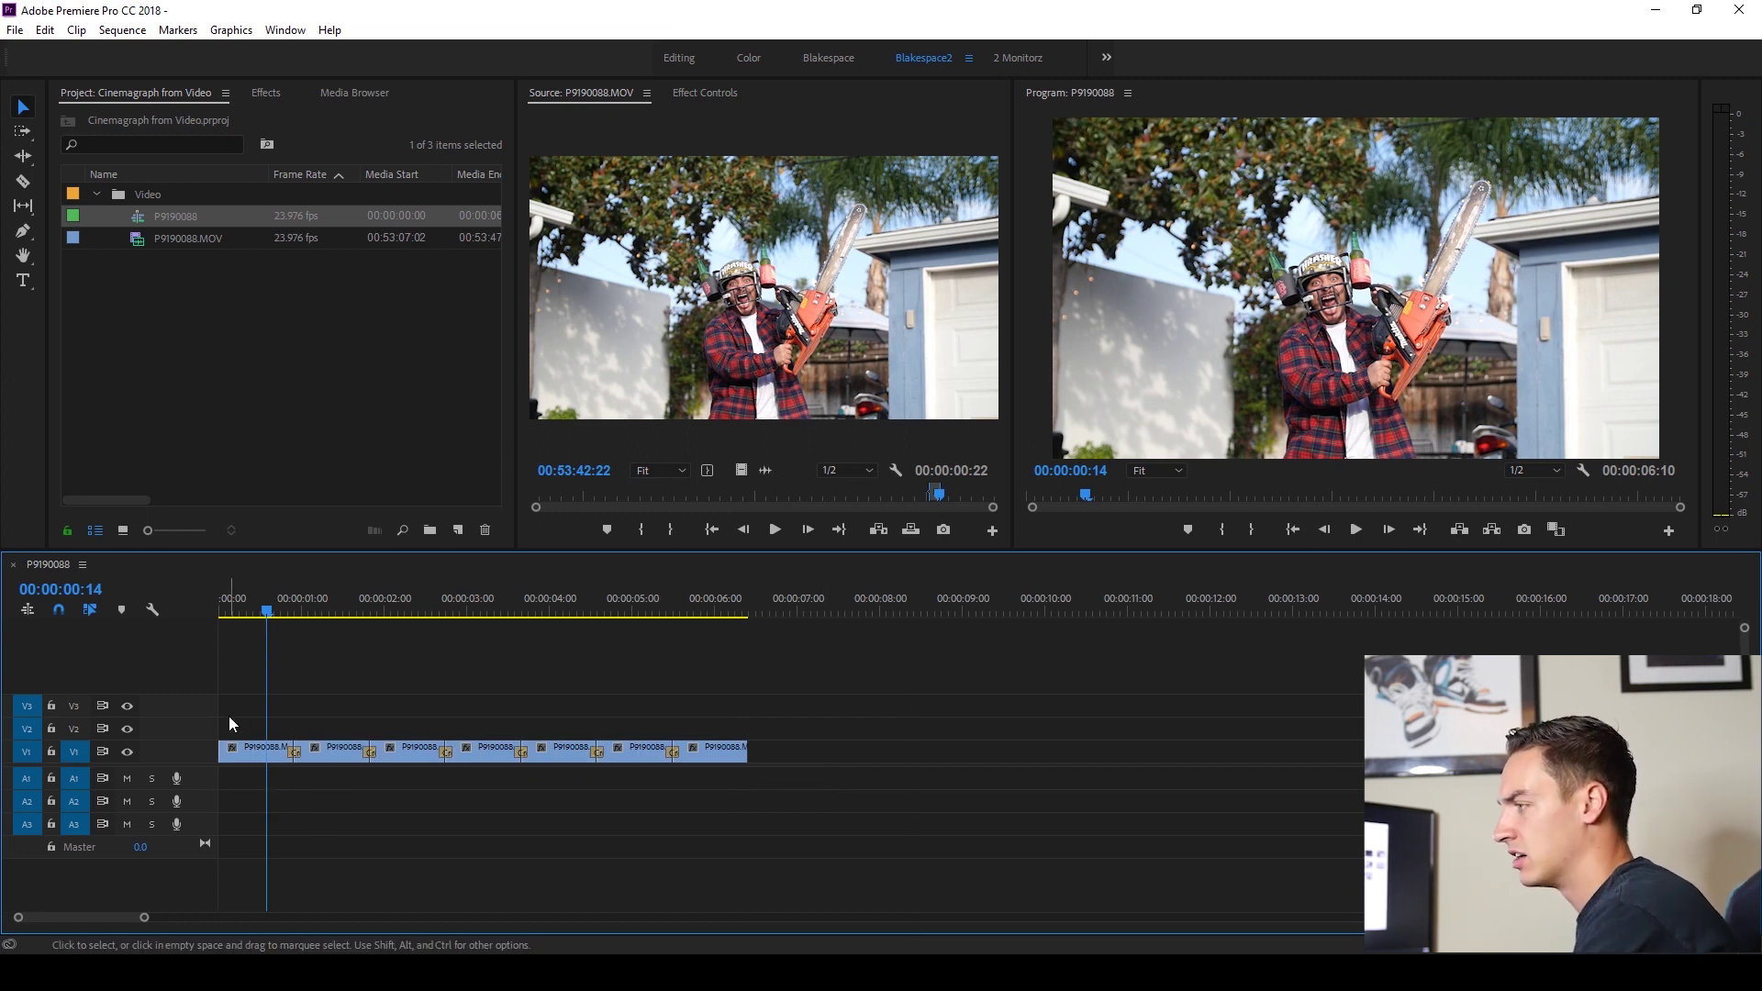
# Step: Move the seven video clips from V1 up to V2 and park at 00:00:00:12
pyautogui.moveTo(236, 713); pyautogui.dragTo(725, 760)
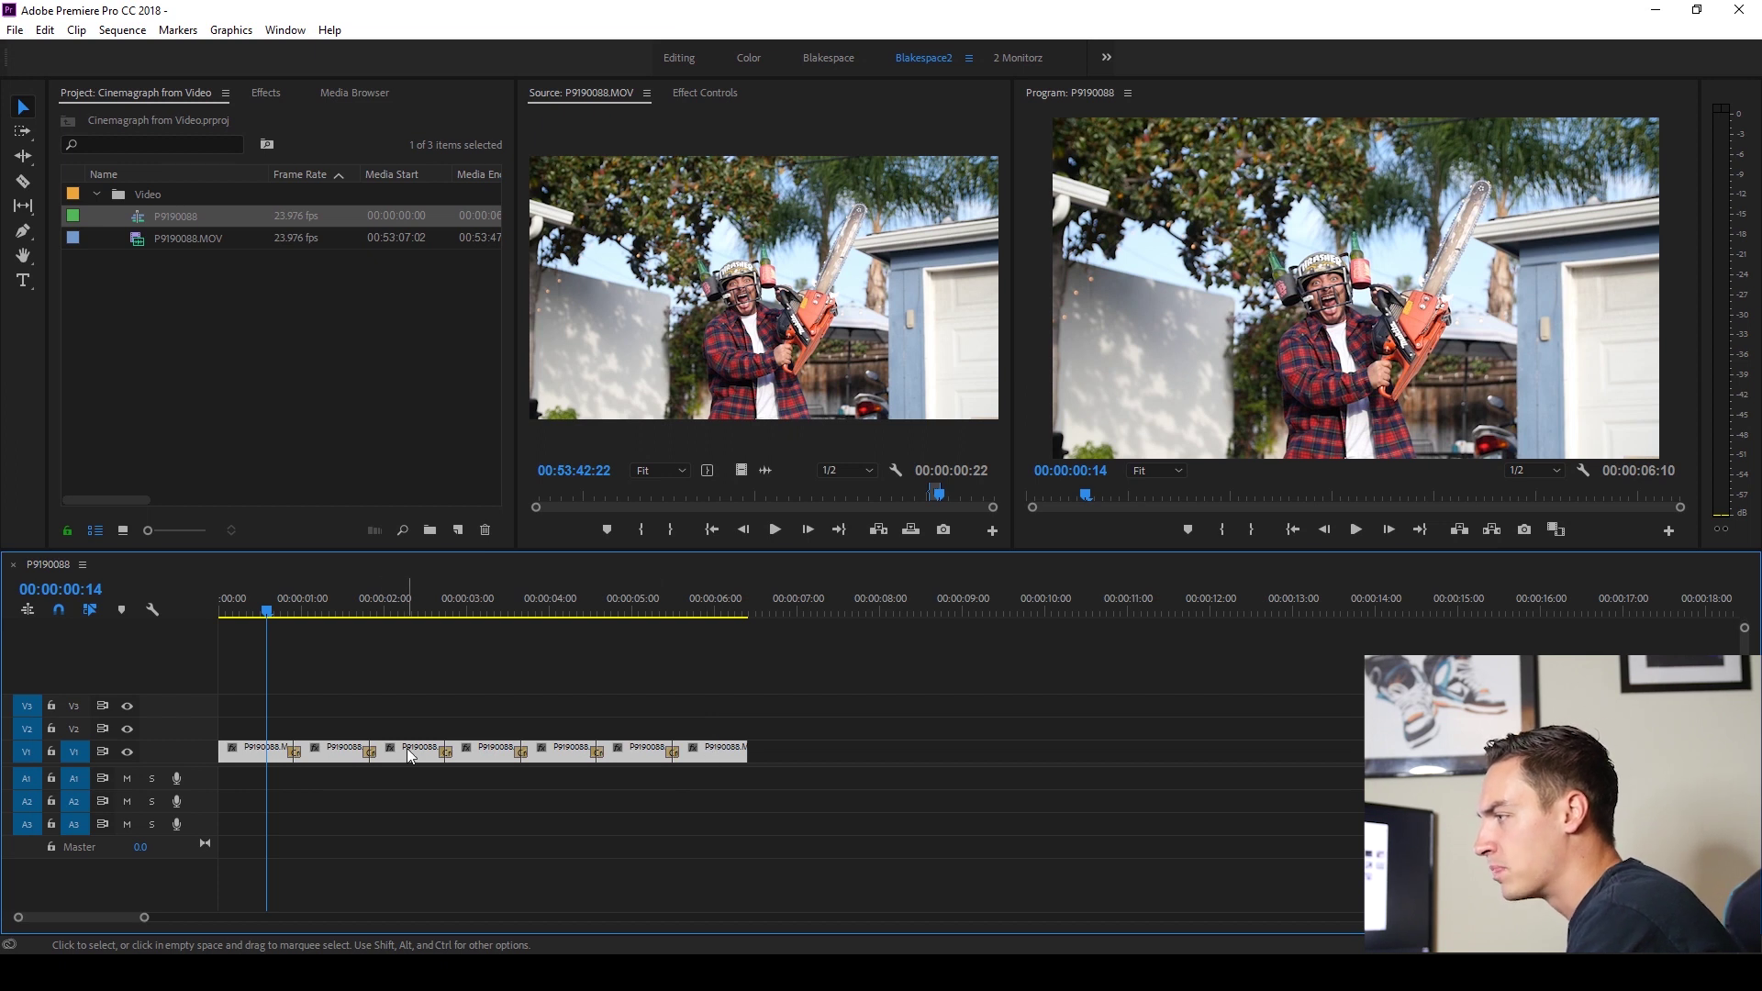
pyautogui.moveTo(408, 755); pyautogui.dragTo(409, 732)
pyautogui.click(244, 611)
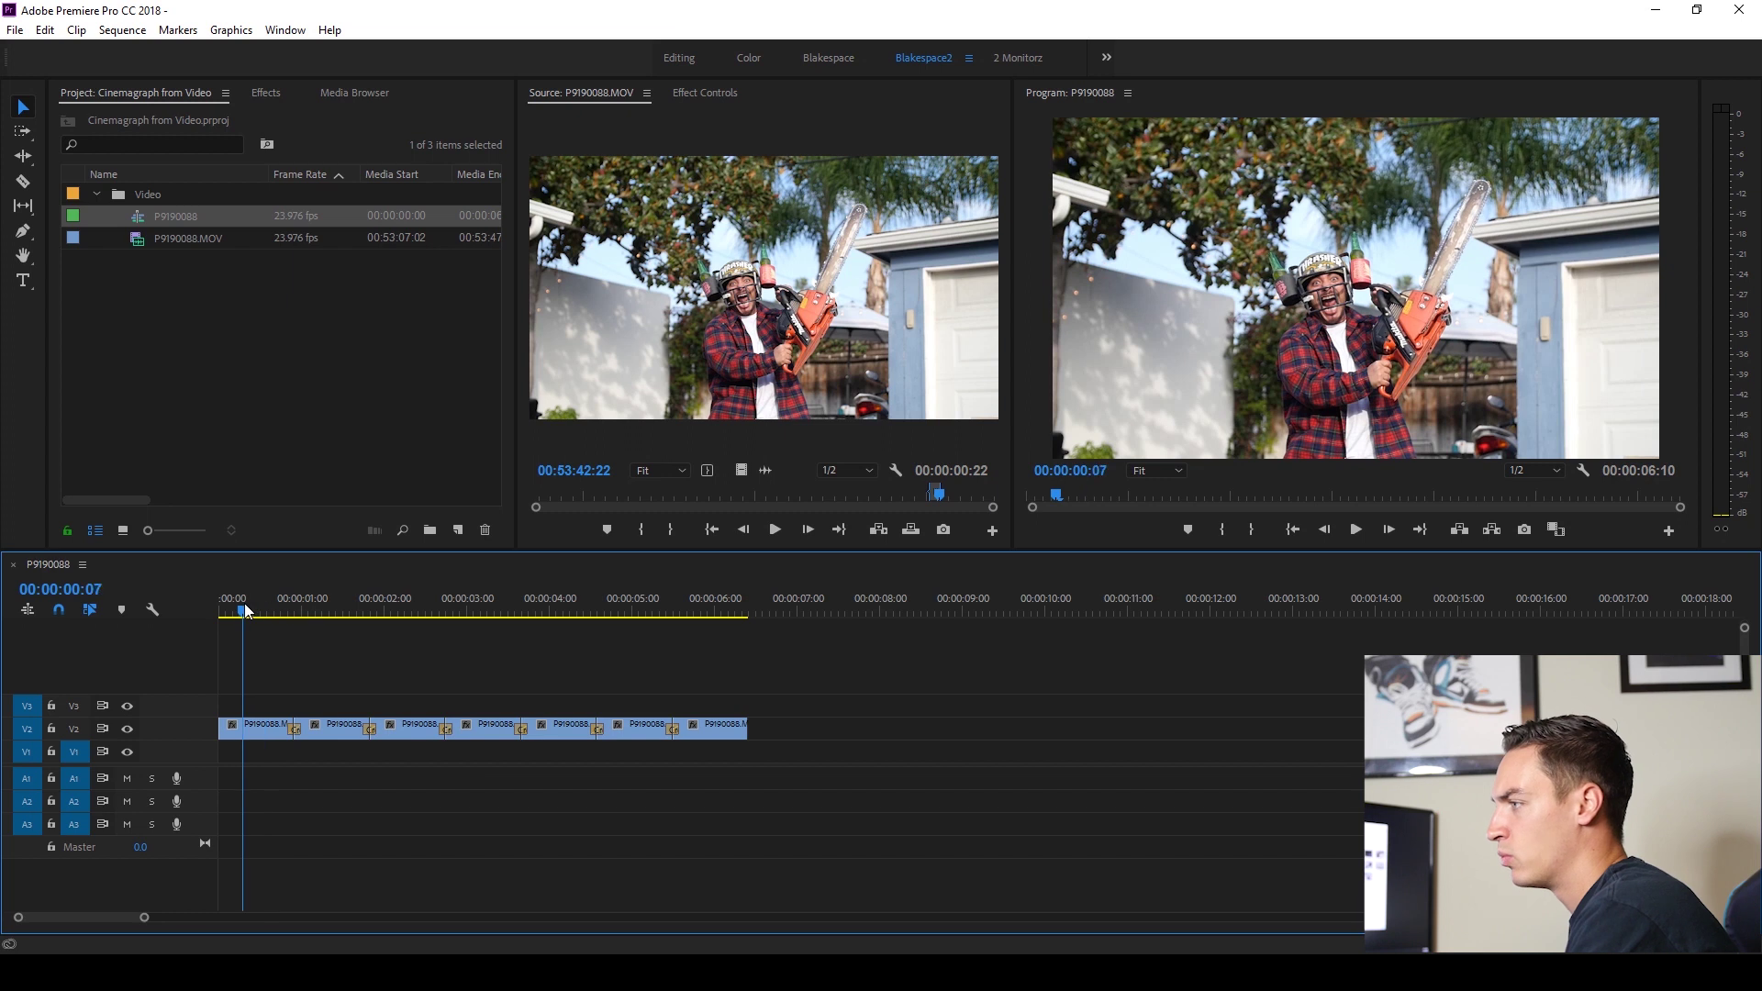
pyautogui.moveTo(246, 611); pyautogui.dragTo(249, 610)
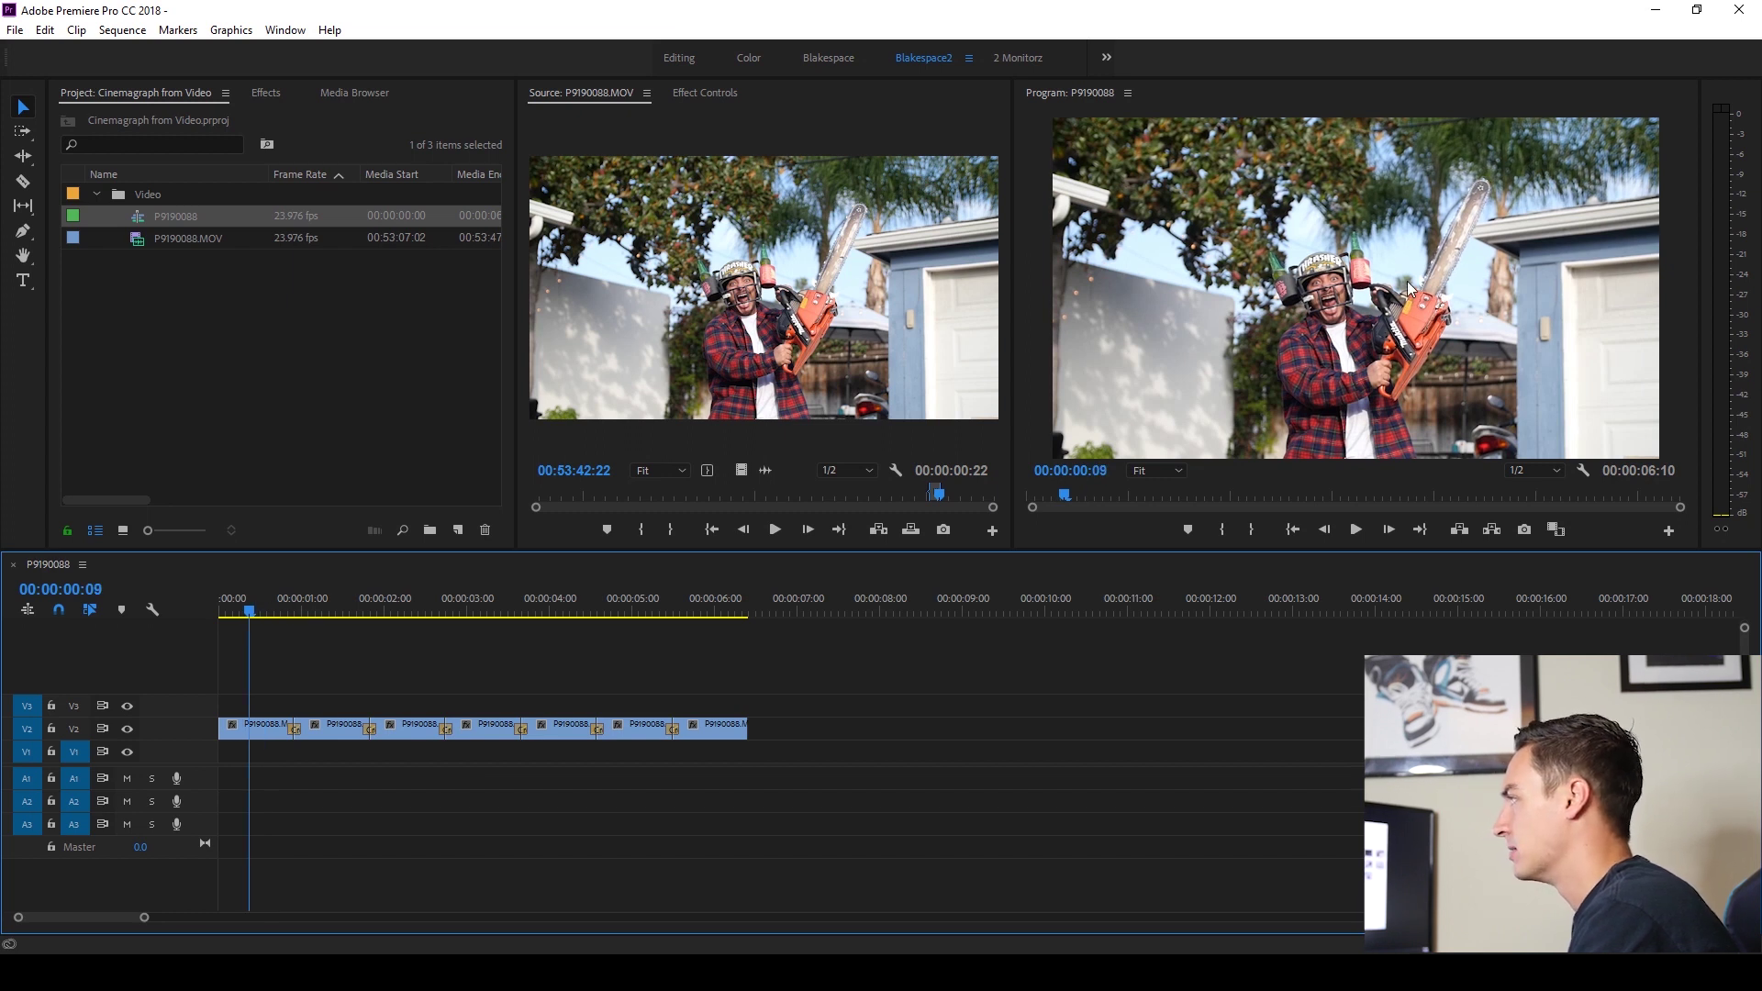
pyautogui.click(250, 732)
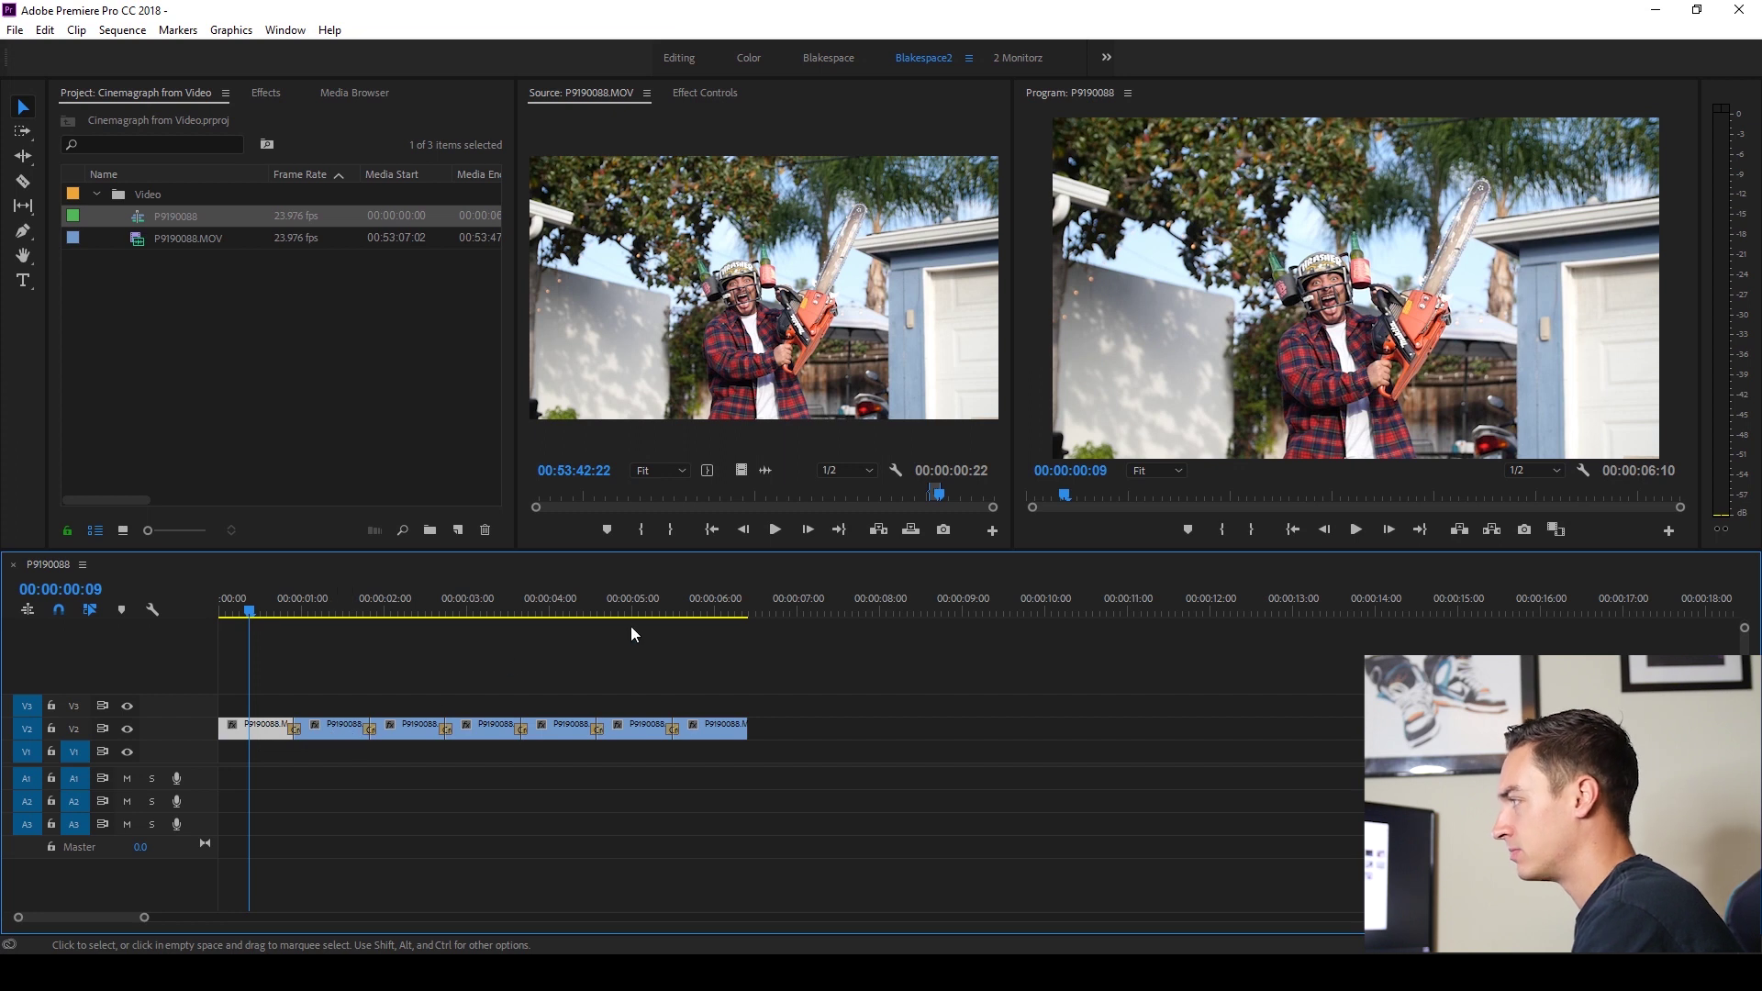
pyautogui.click(245, 614)
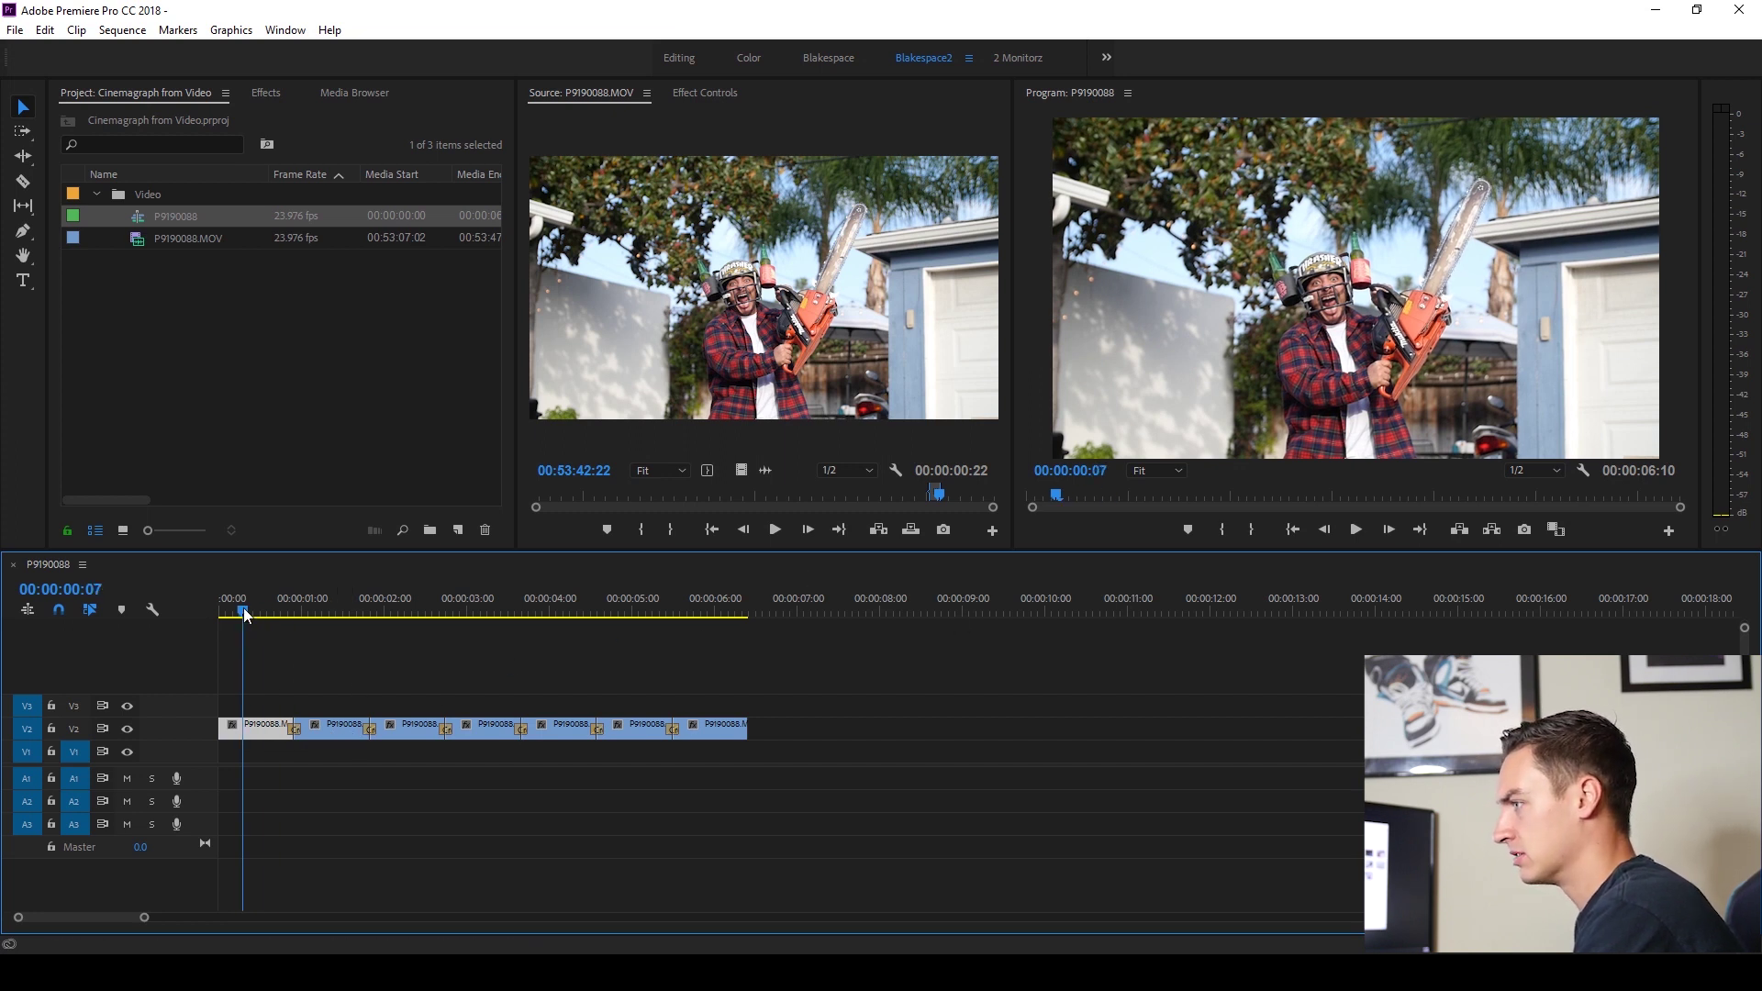
pyautogui.moveTo(246, 613); pyautogui.dragTo(259, 613)
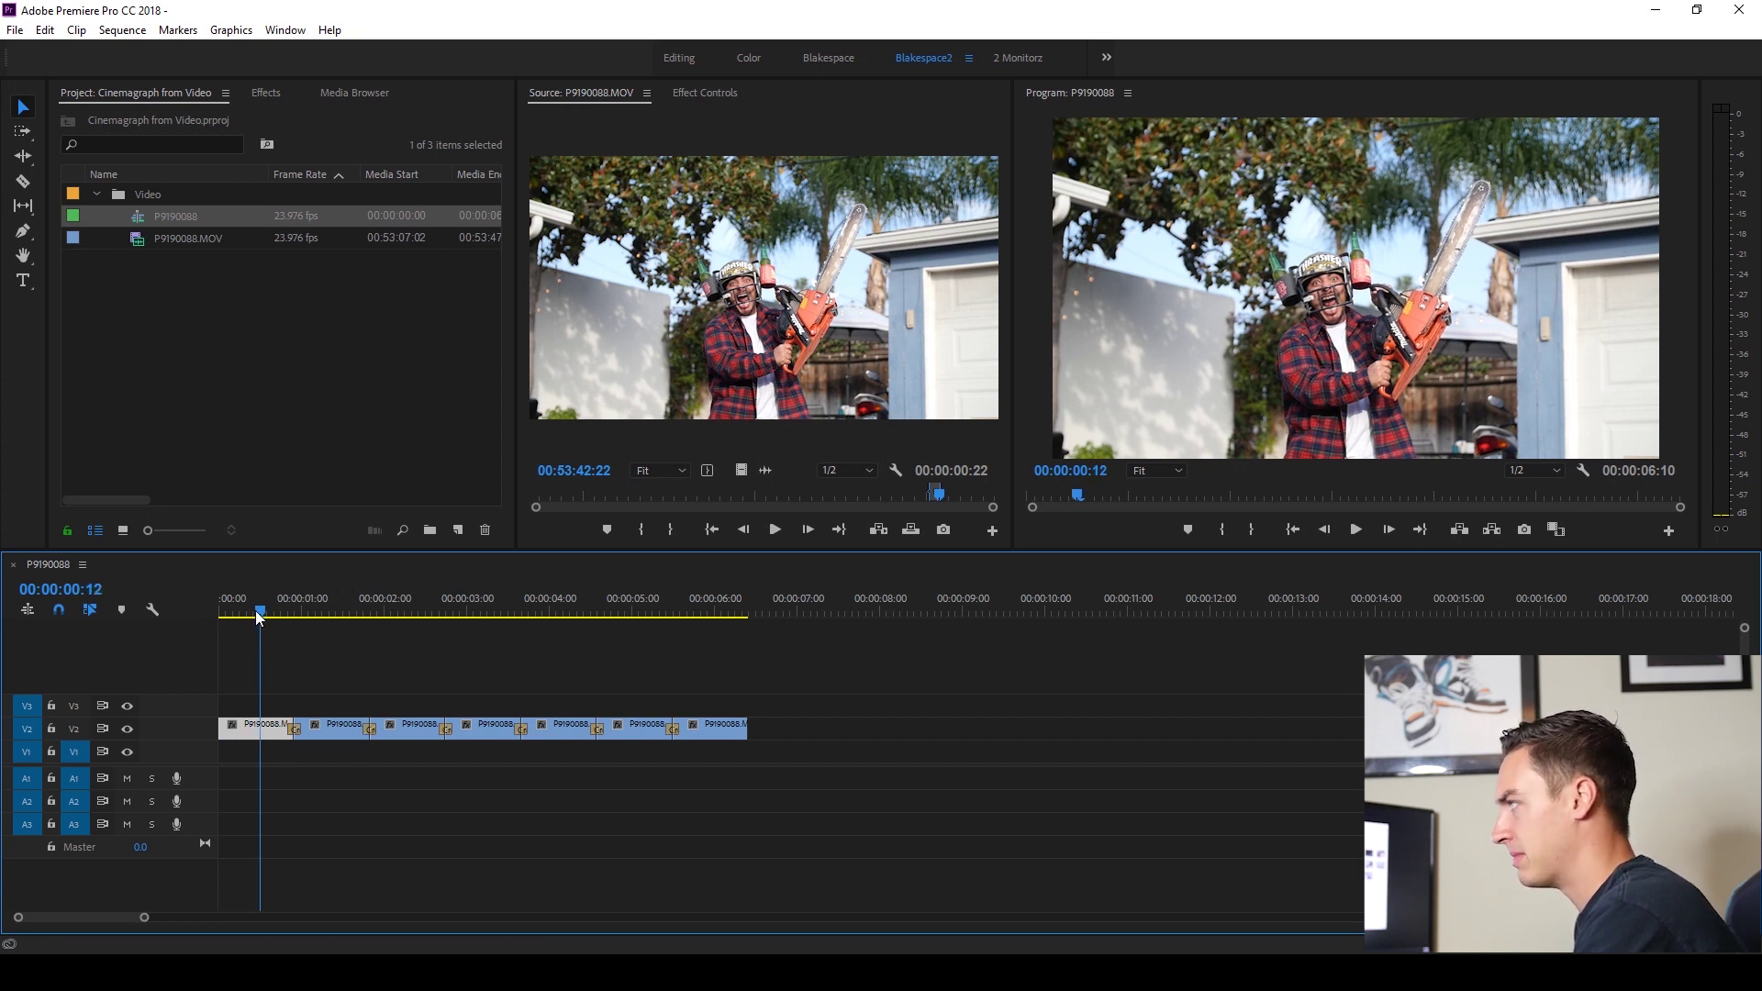
# Step: Export frame 00:00:00:12 as a JPEG still, then bring up the Import window
pyautogui.click(1524, 528)
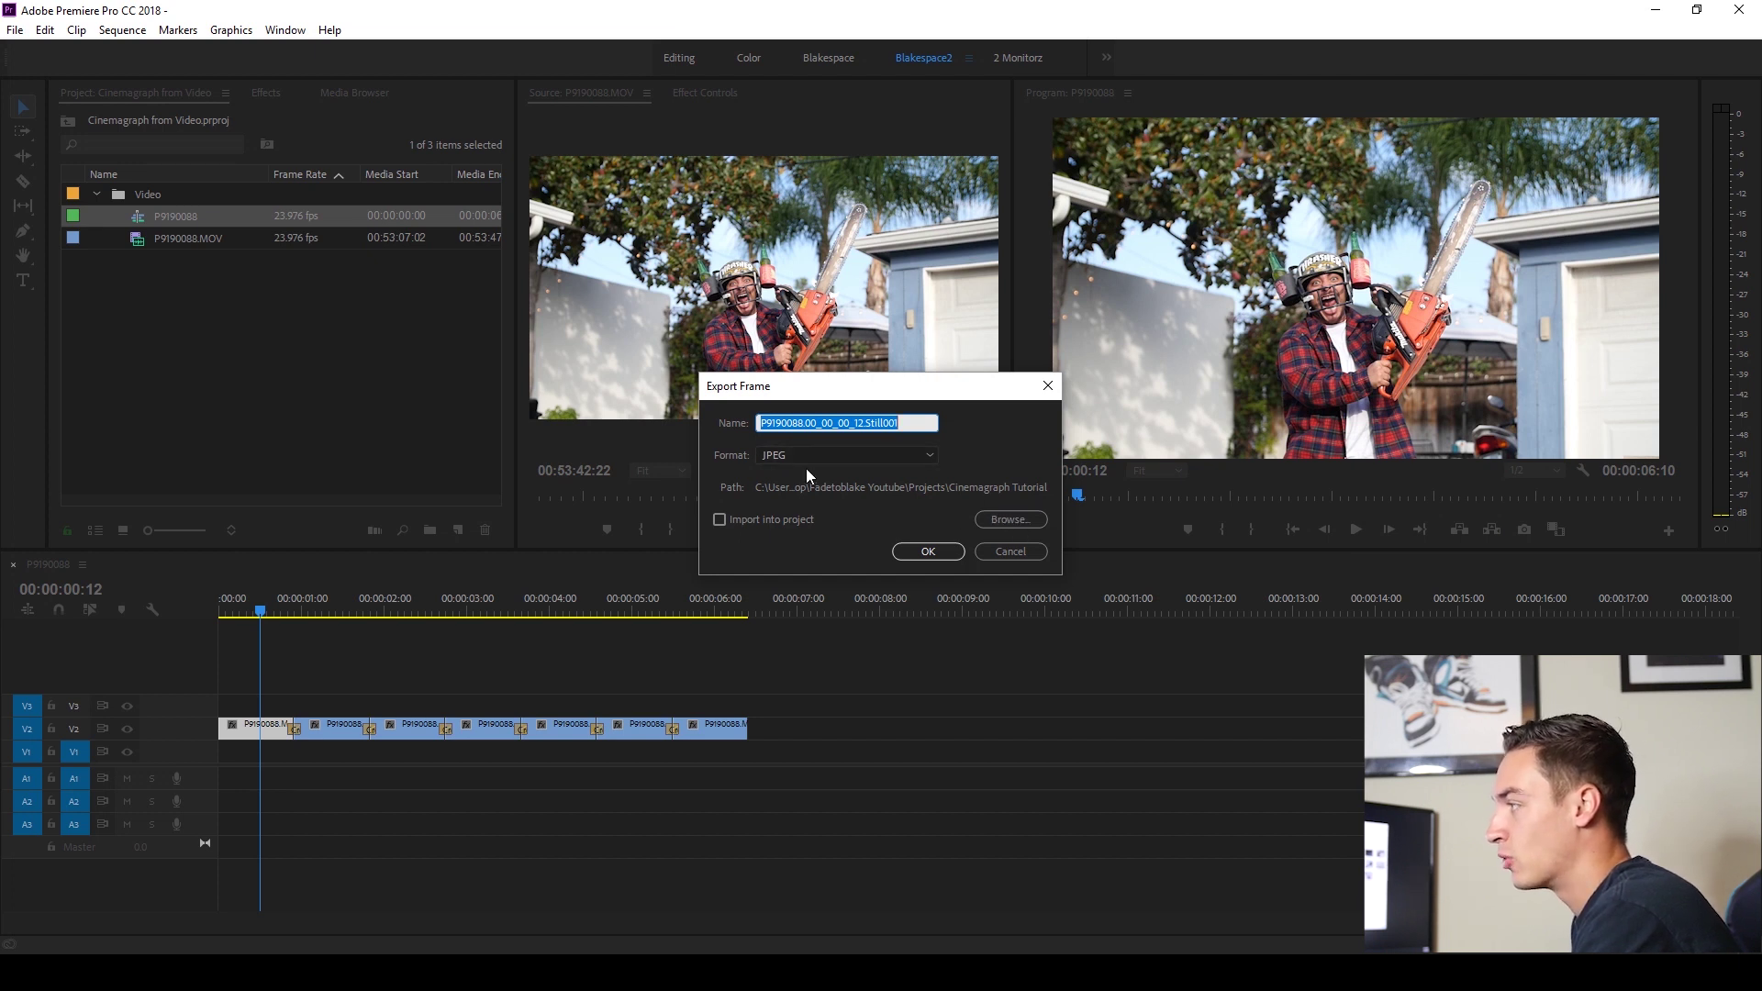
pyautogui.click(944, 554)
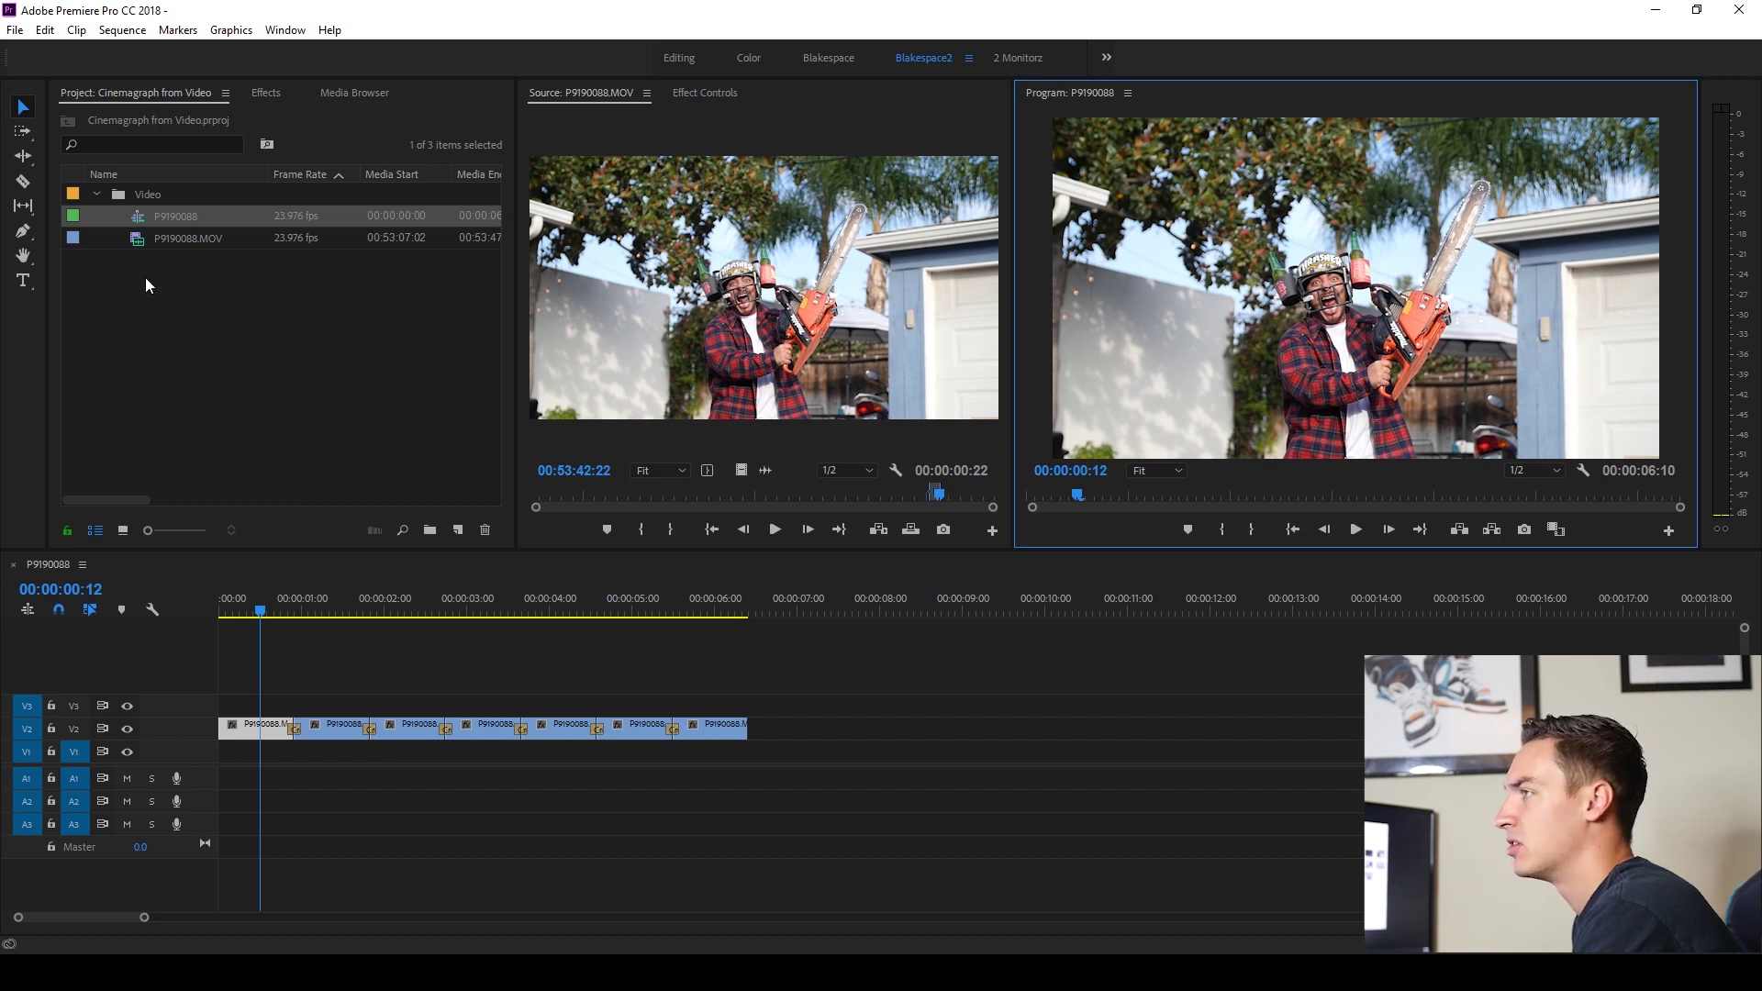
pyautogui.doubleClick(183, 331)
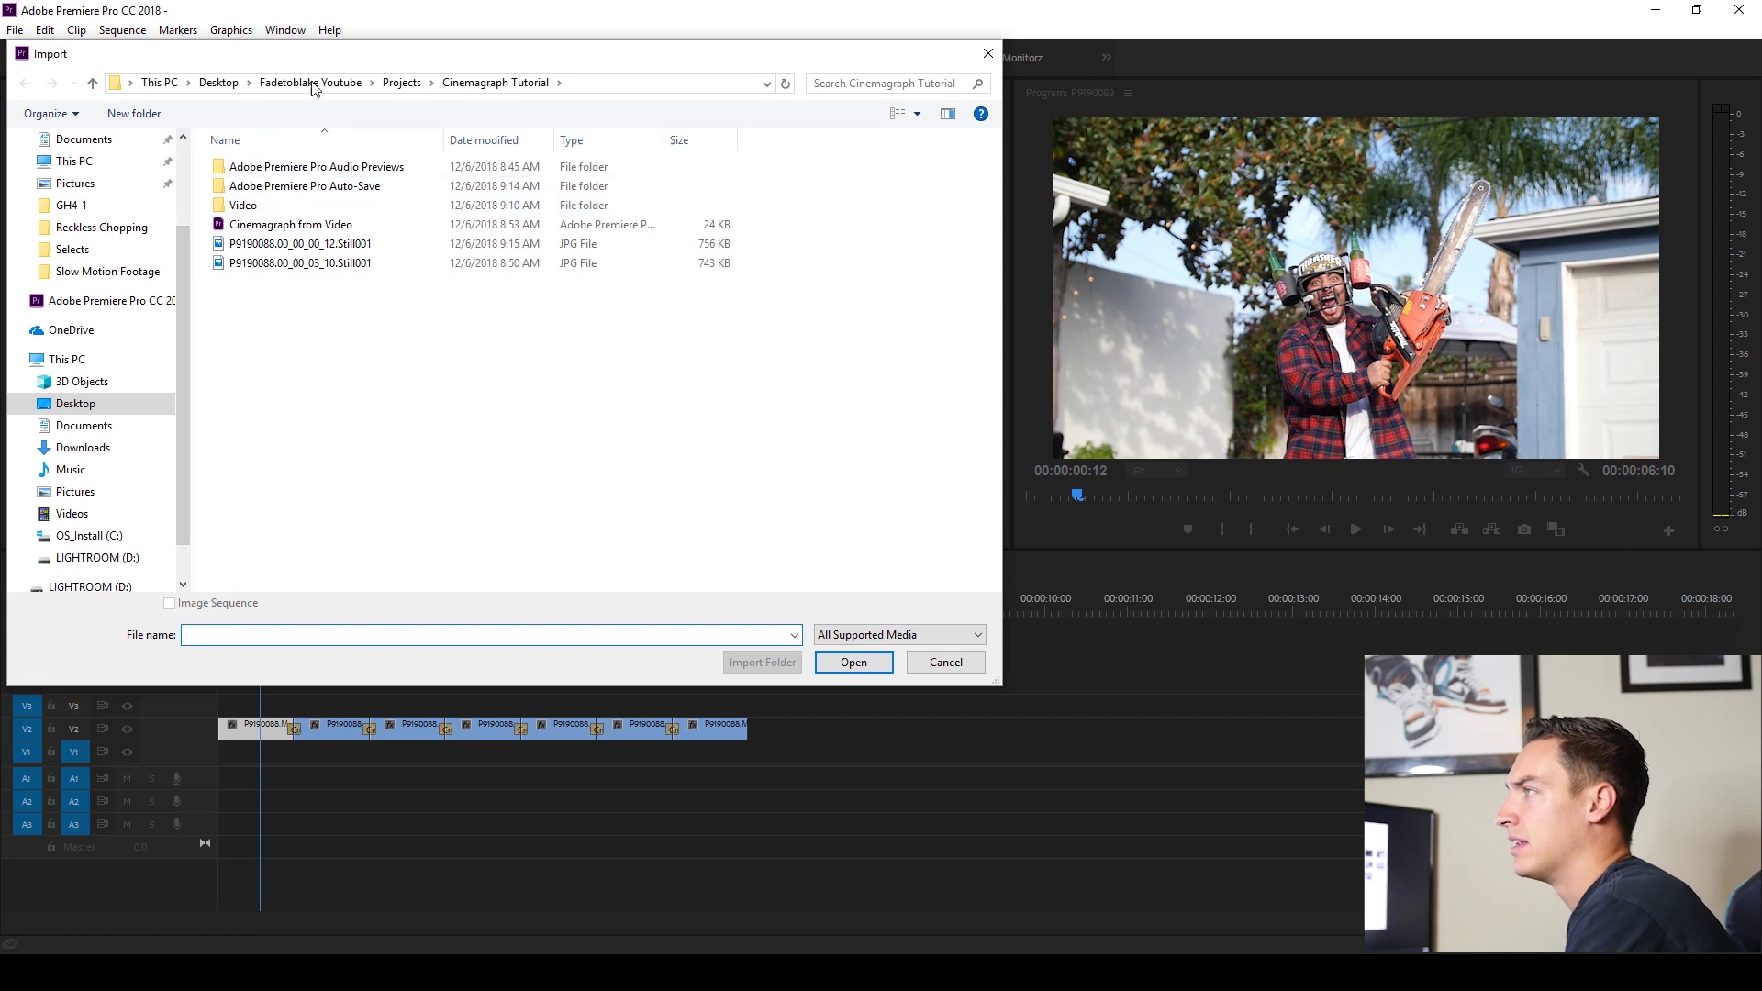
# Step: Import the still P9190088.00_00_03_10.Still001 and check it in the Source Monitor
pyautogui.click(303, 263)
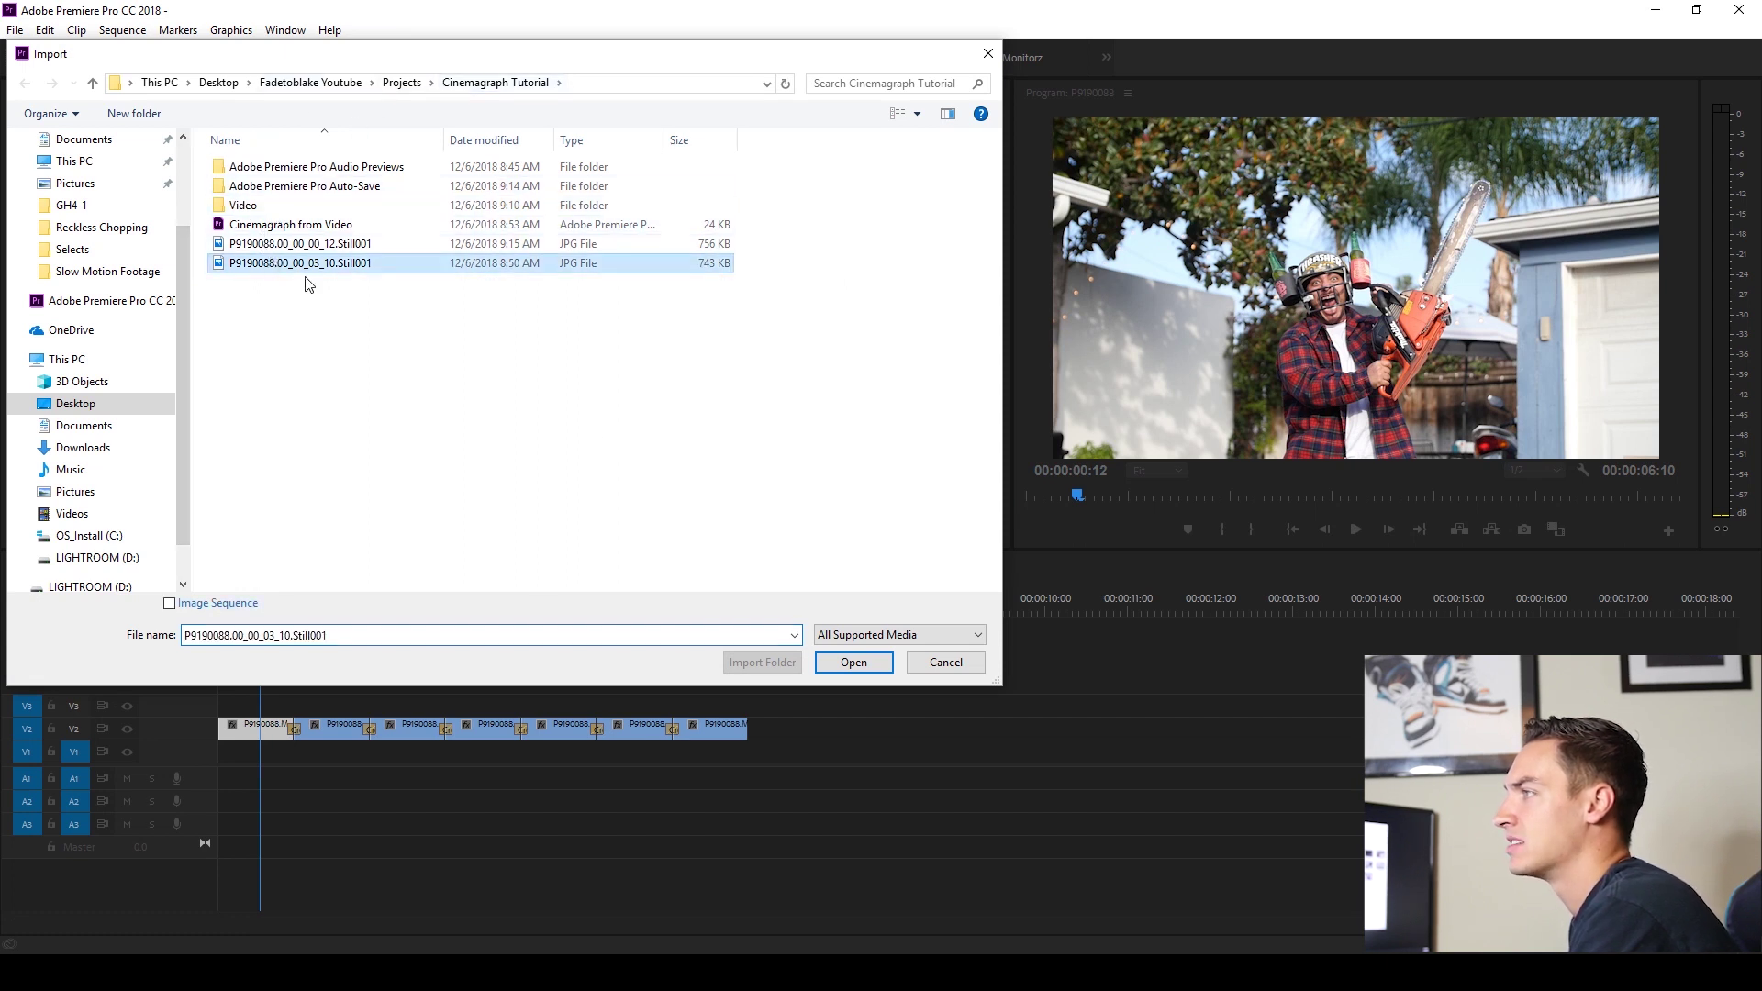
pyautogui.click(845, 663)
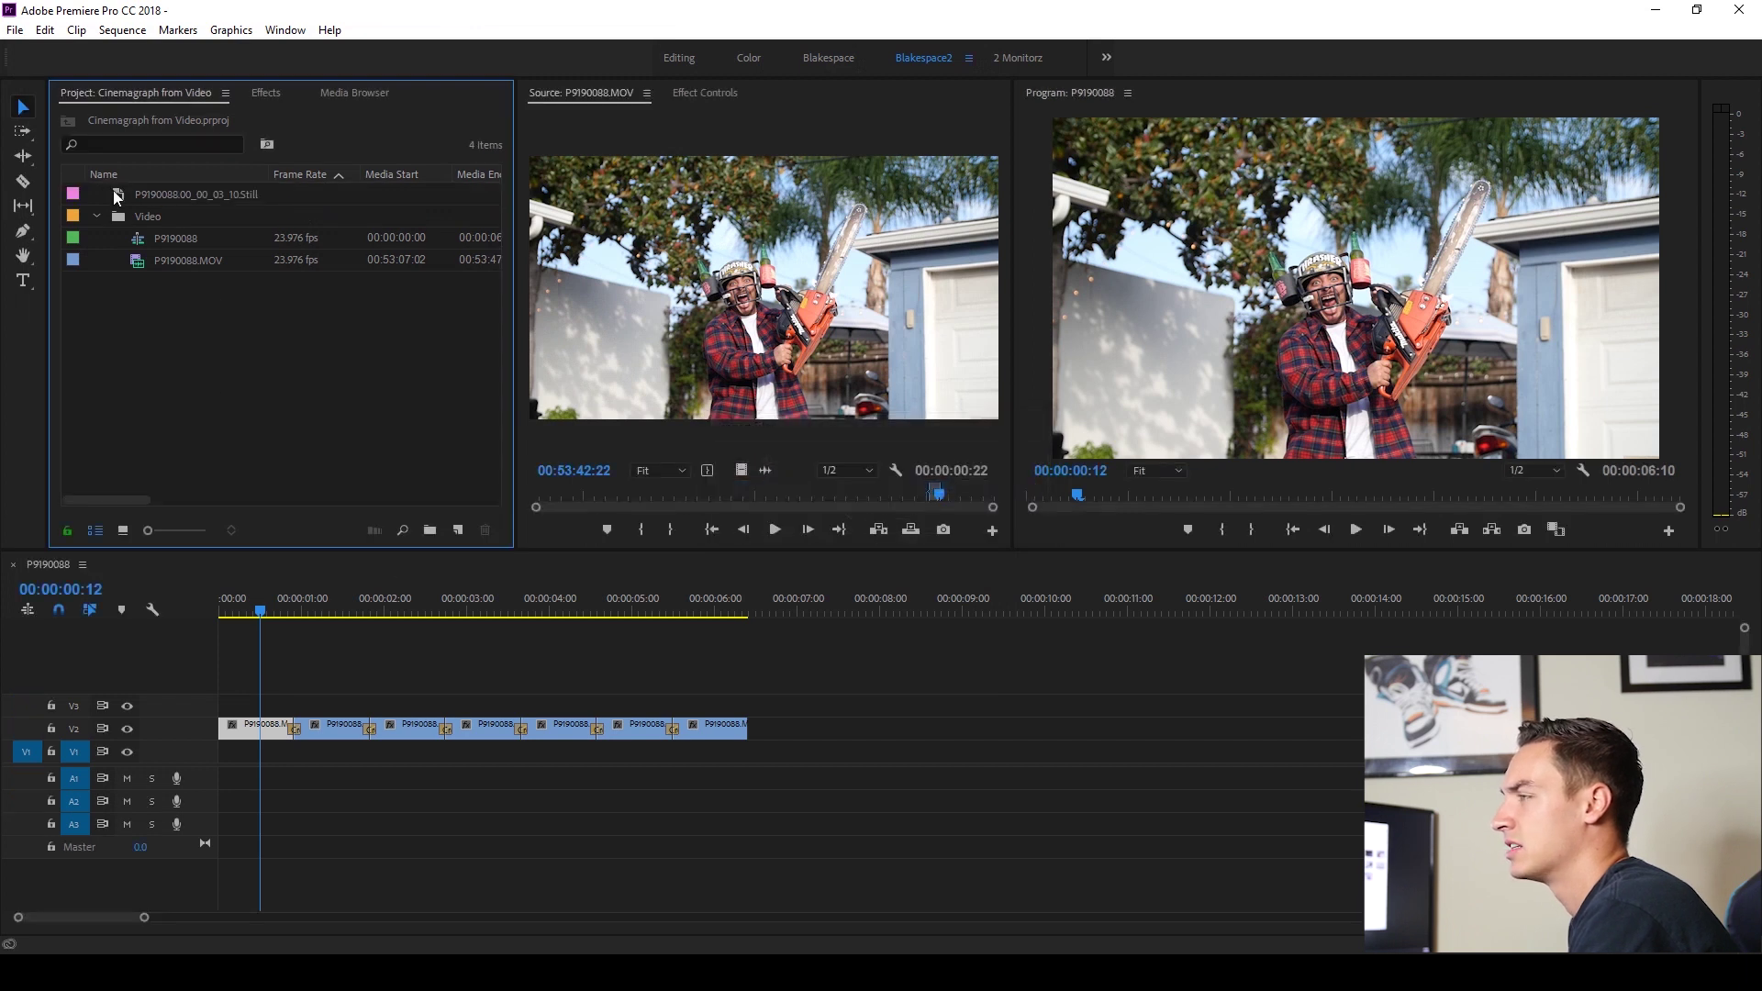
pyautogui.doubleClick(116, 195)
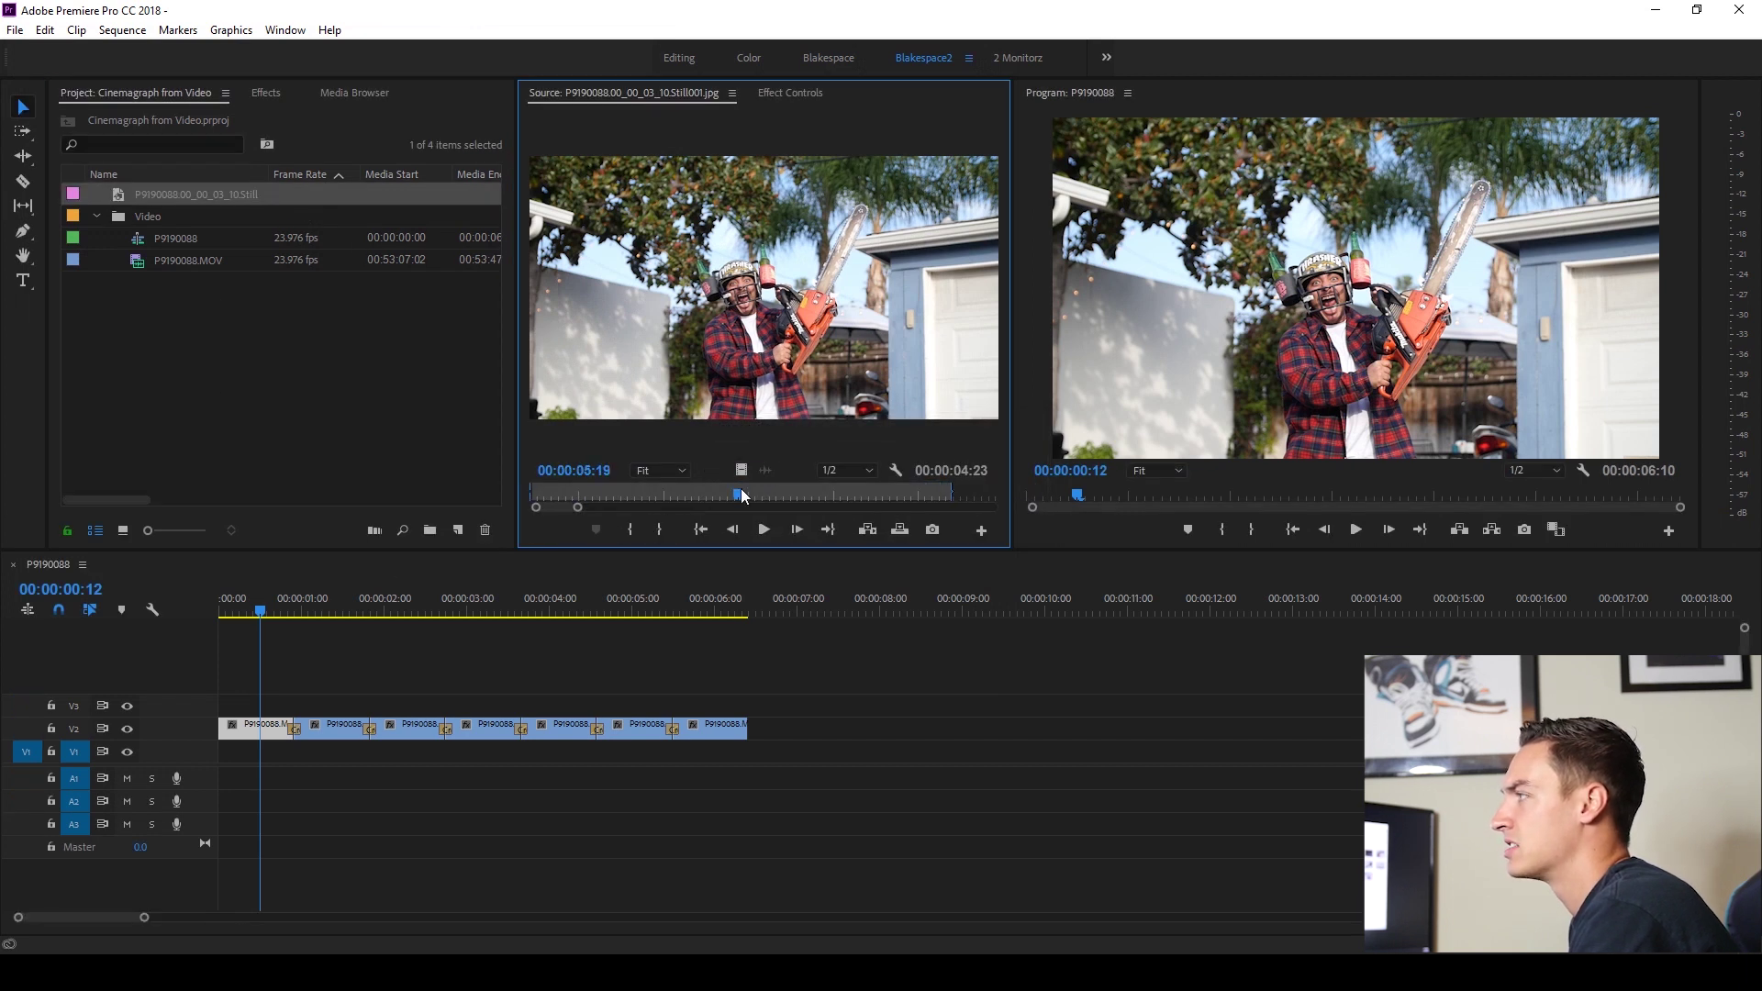
pyautogui.moveTo(565, 495); pyautogui.dragTo(800, 481)
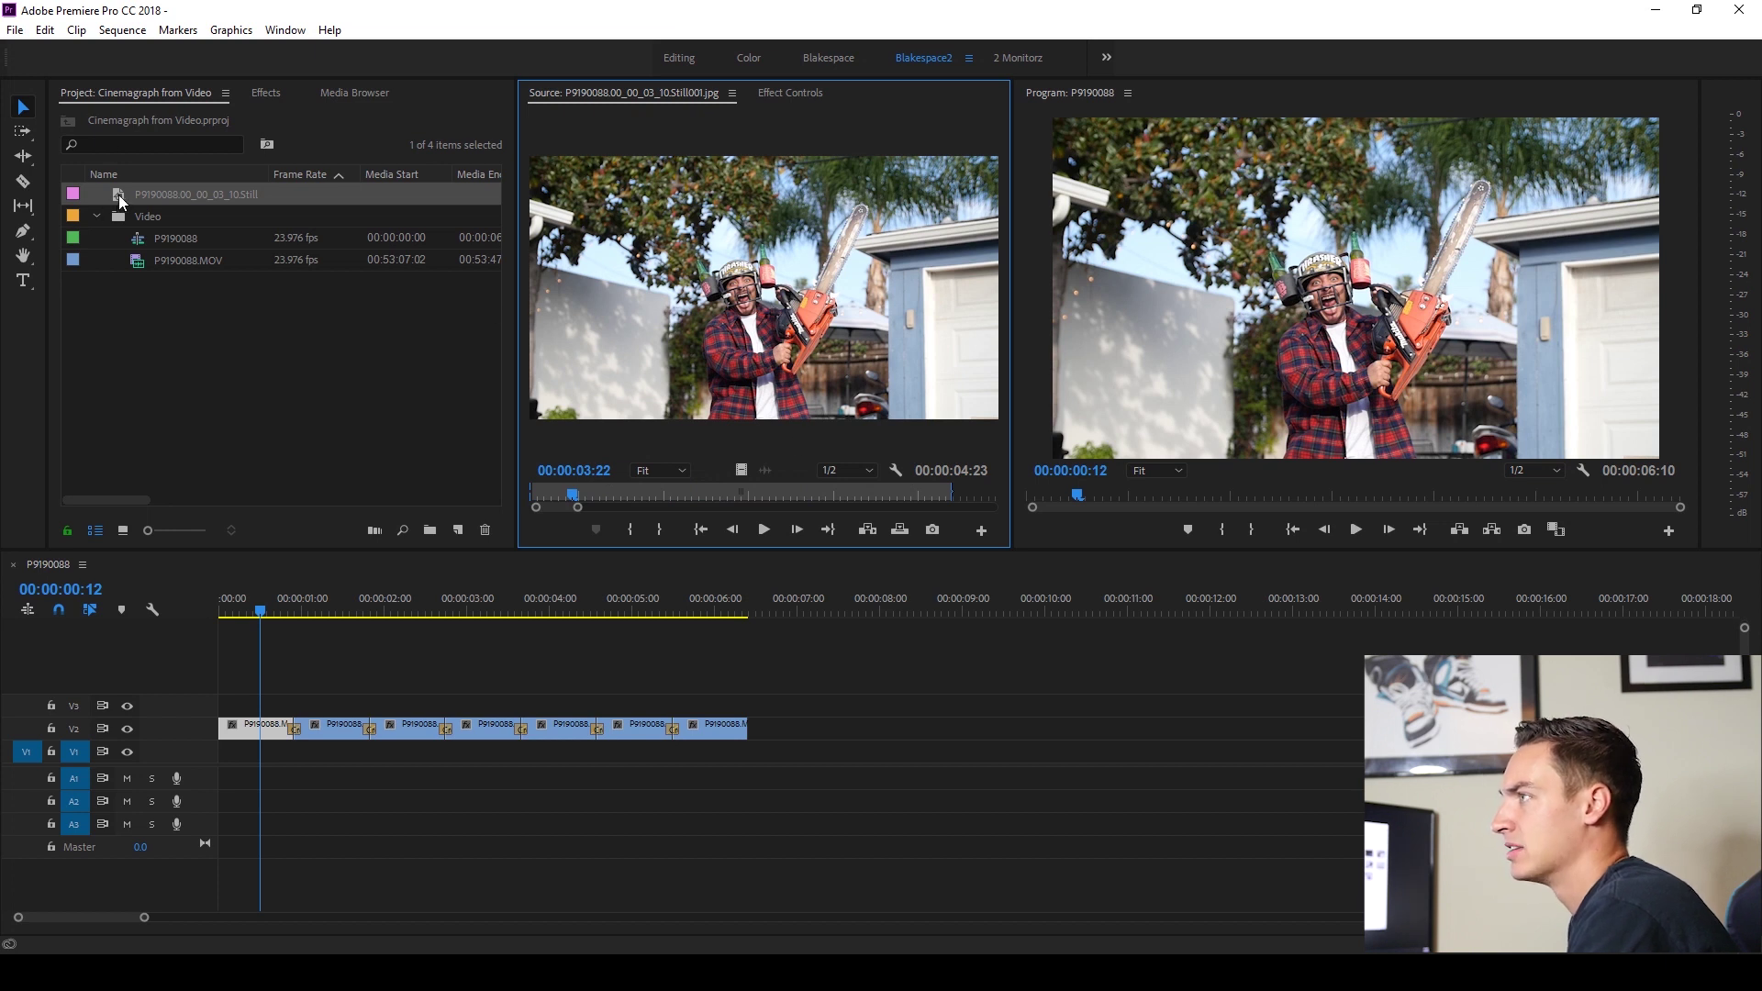
# Step: Place the still on V1 beneath the clips, stretch it to their length, and hide V1
pyautogui.moveTo(115, 196); pyautogui.dragTo(230, 756)
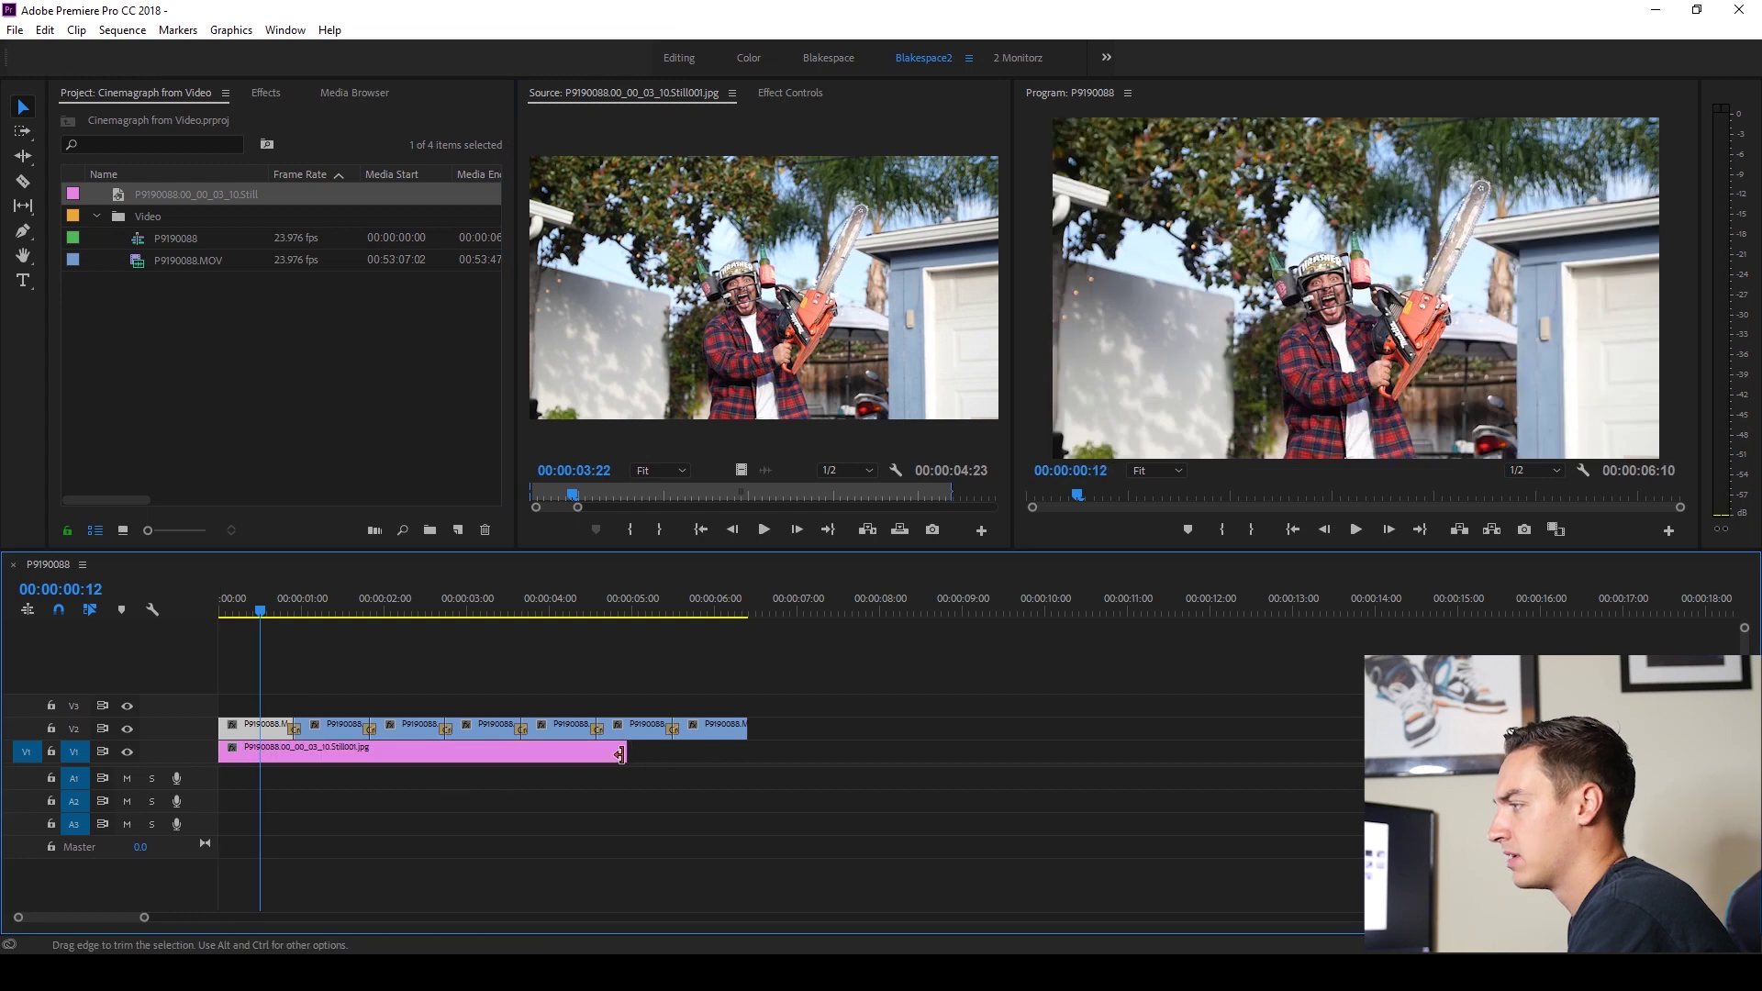
pyautogui.moveTo(638, 750); pyautogui.dragTo(747, 750)
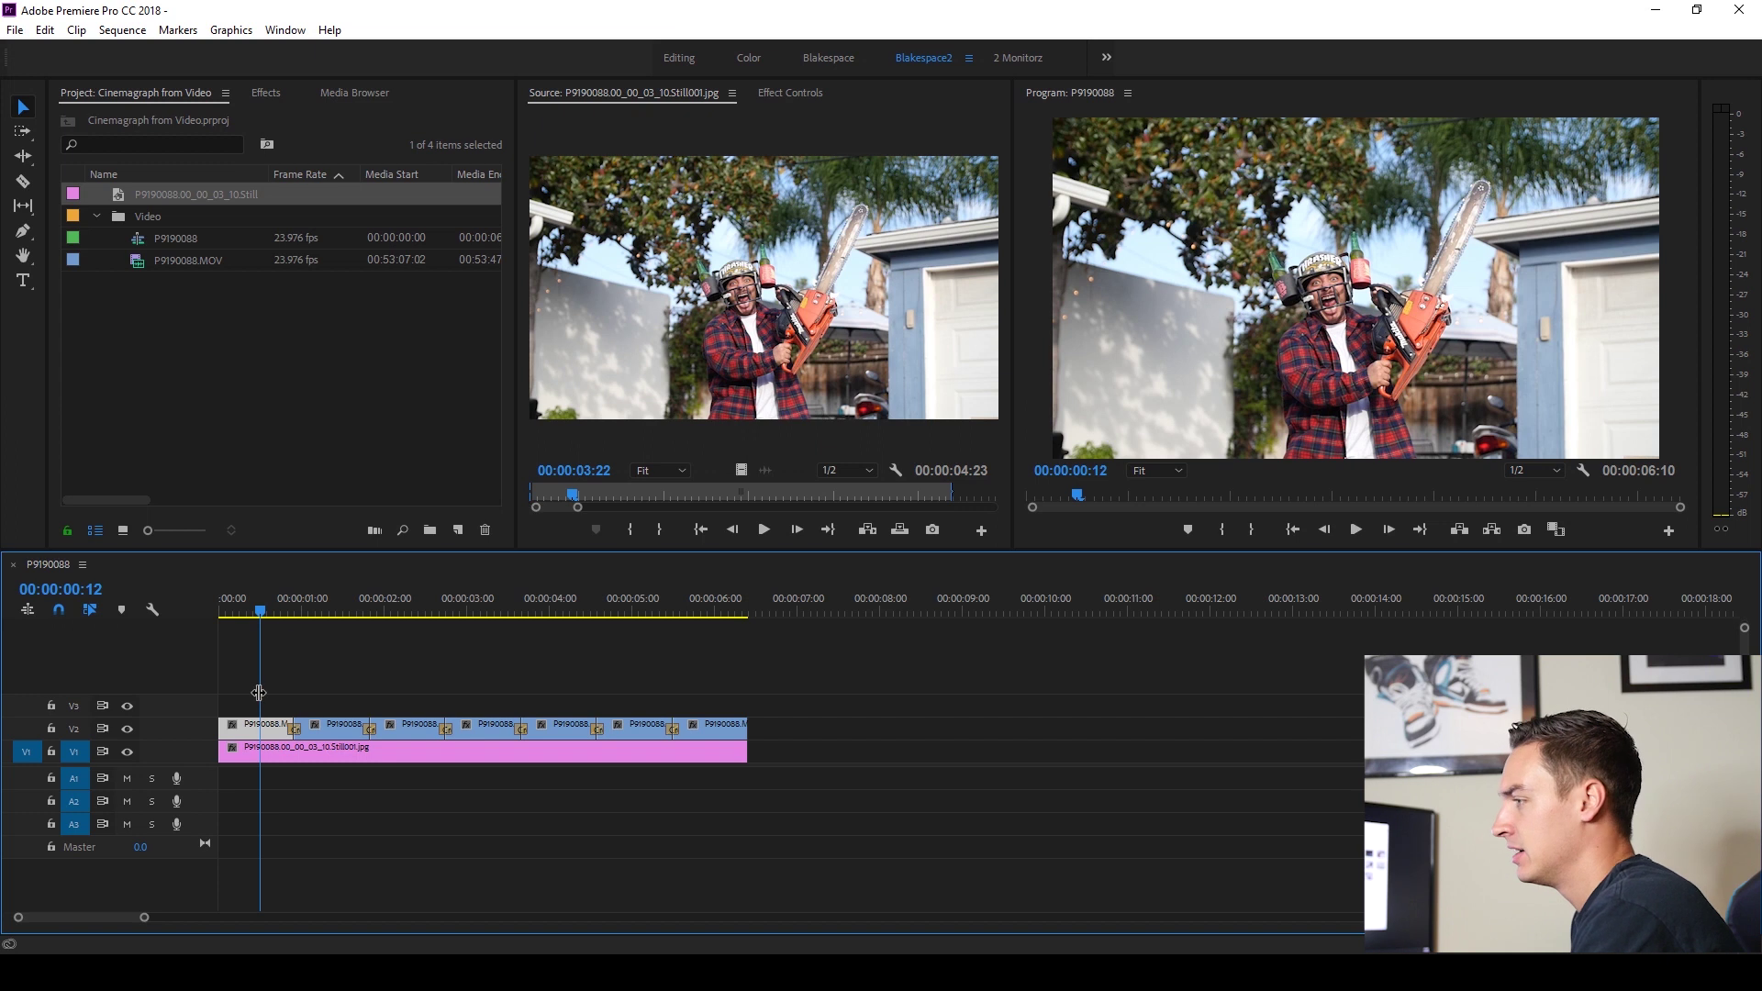
pyautogui.click(241, 756)
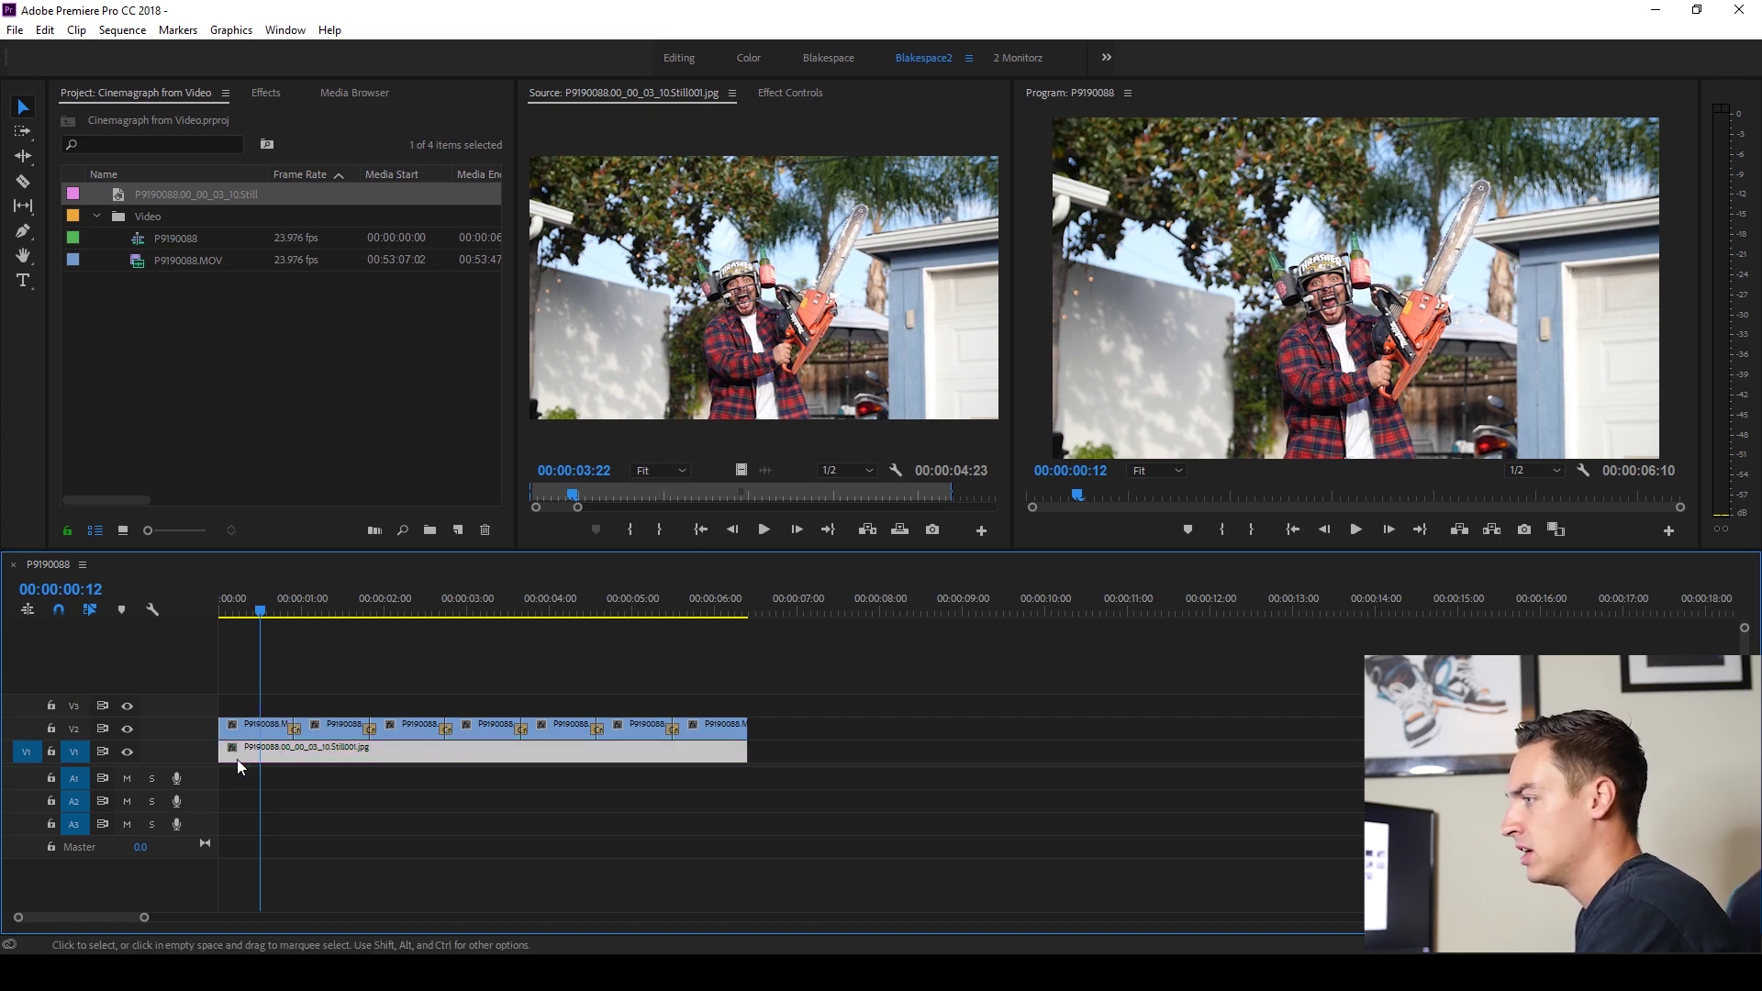
pyautogui.click(127, 752)
pyautogui.click(235, 605)
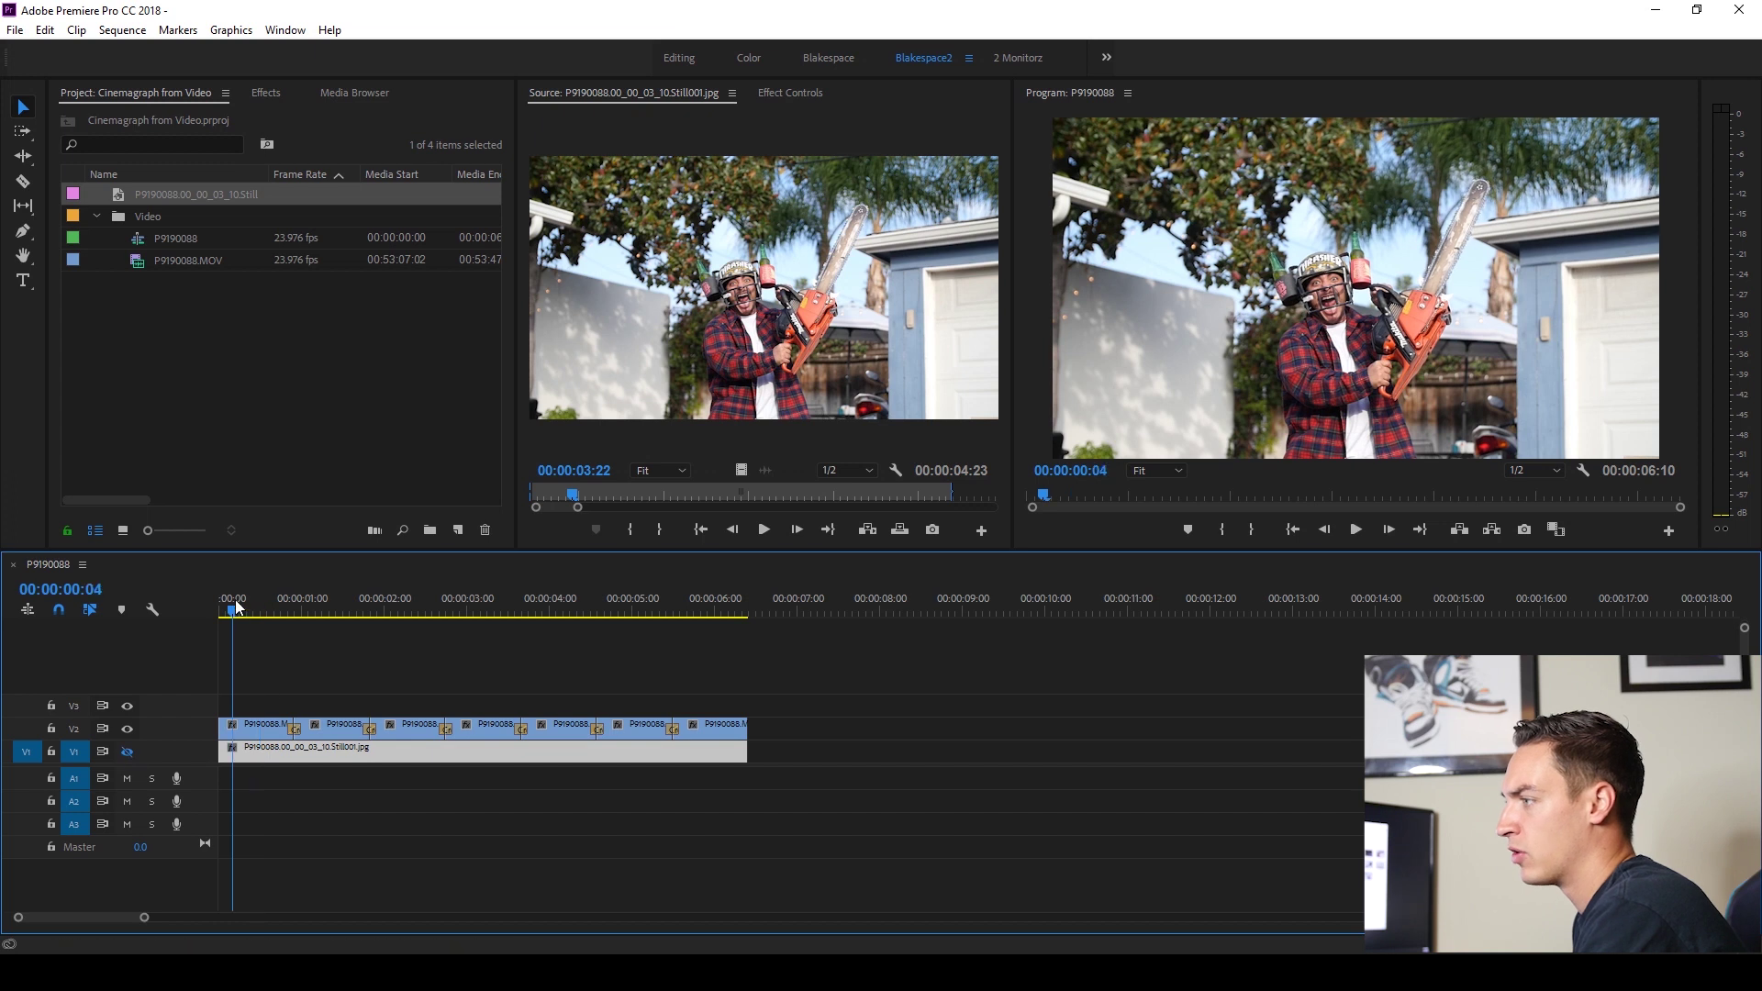
pyautogui.moveTo(236, 606); pyautogui.dragTo(255, 602)
pyautogui.click(262, 729)
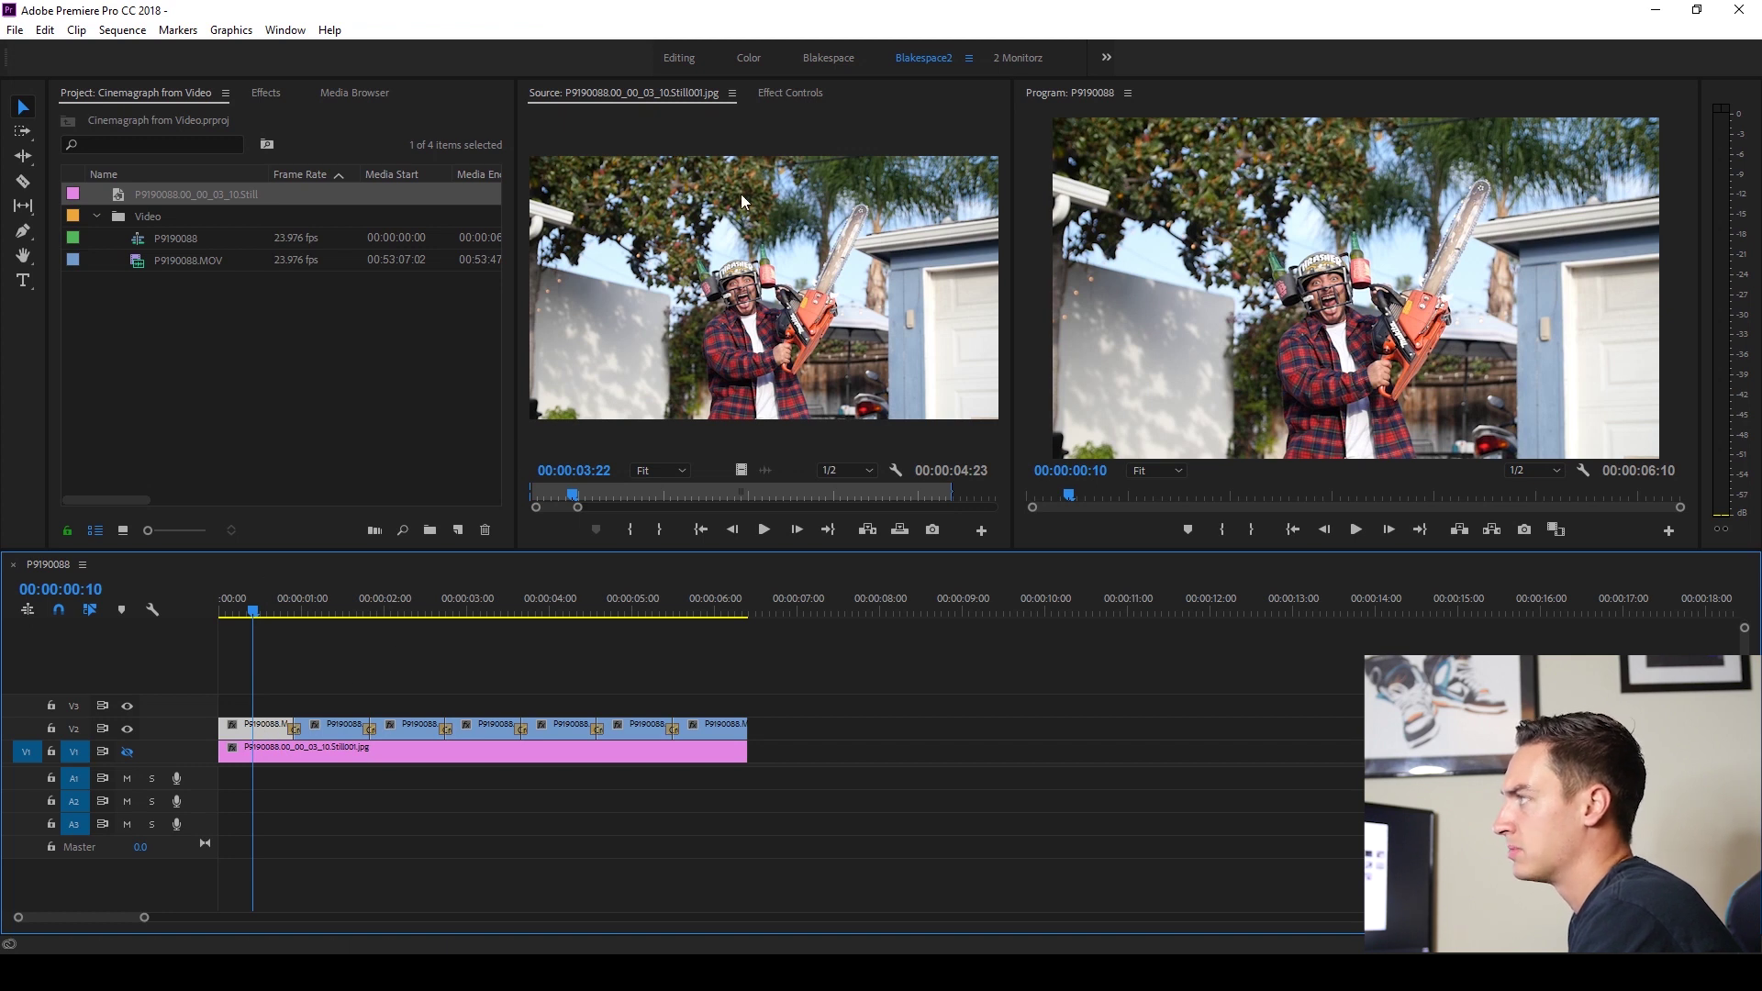
pyautogui.click(787, 95)
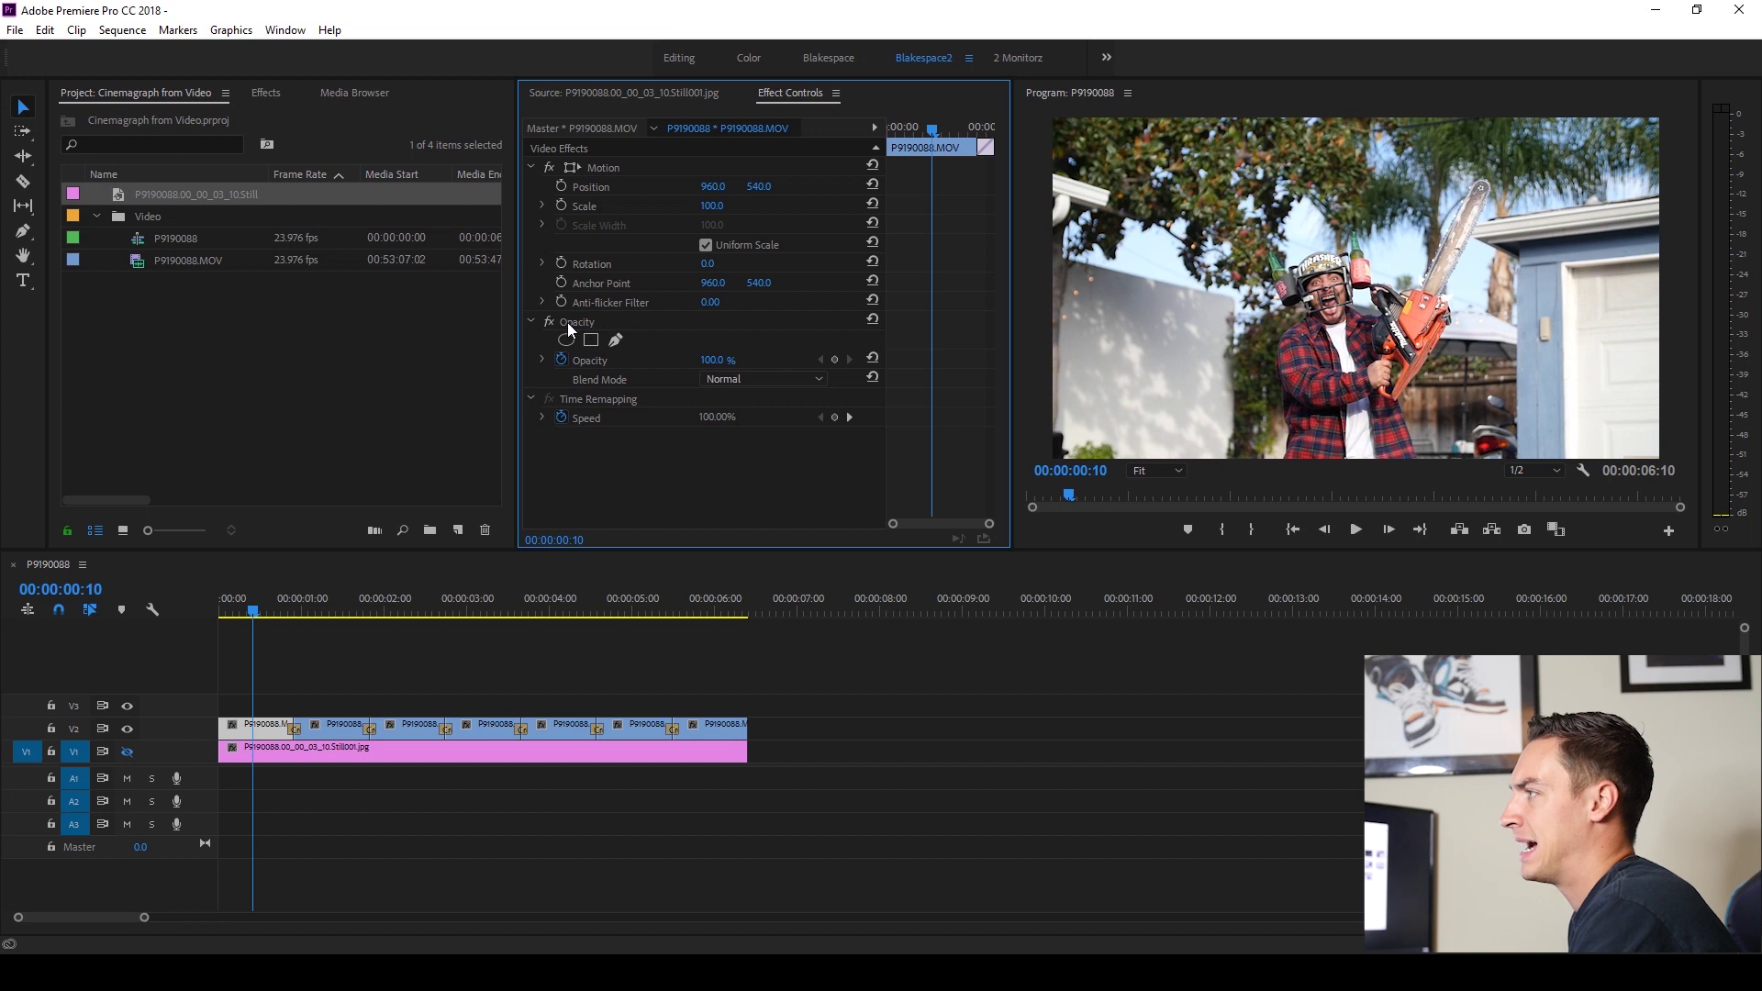
# Step: Draw a closed free-draw bezier opacity mask around the man and chainsaw on the first clip
pyautogui.click(617, 340)
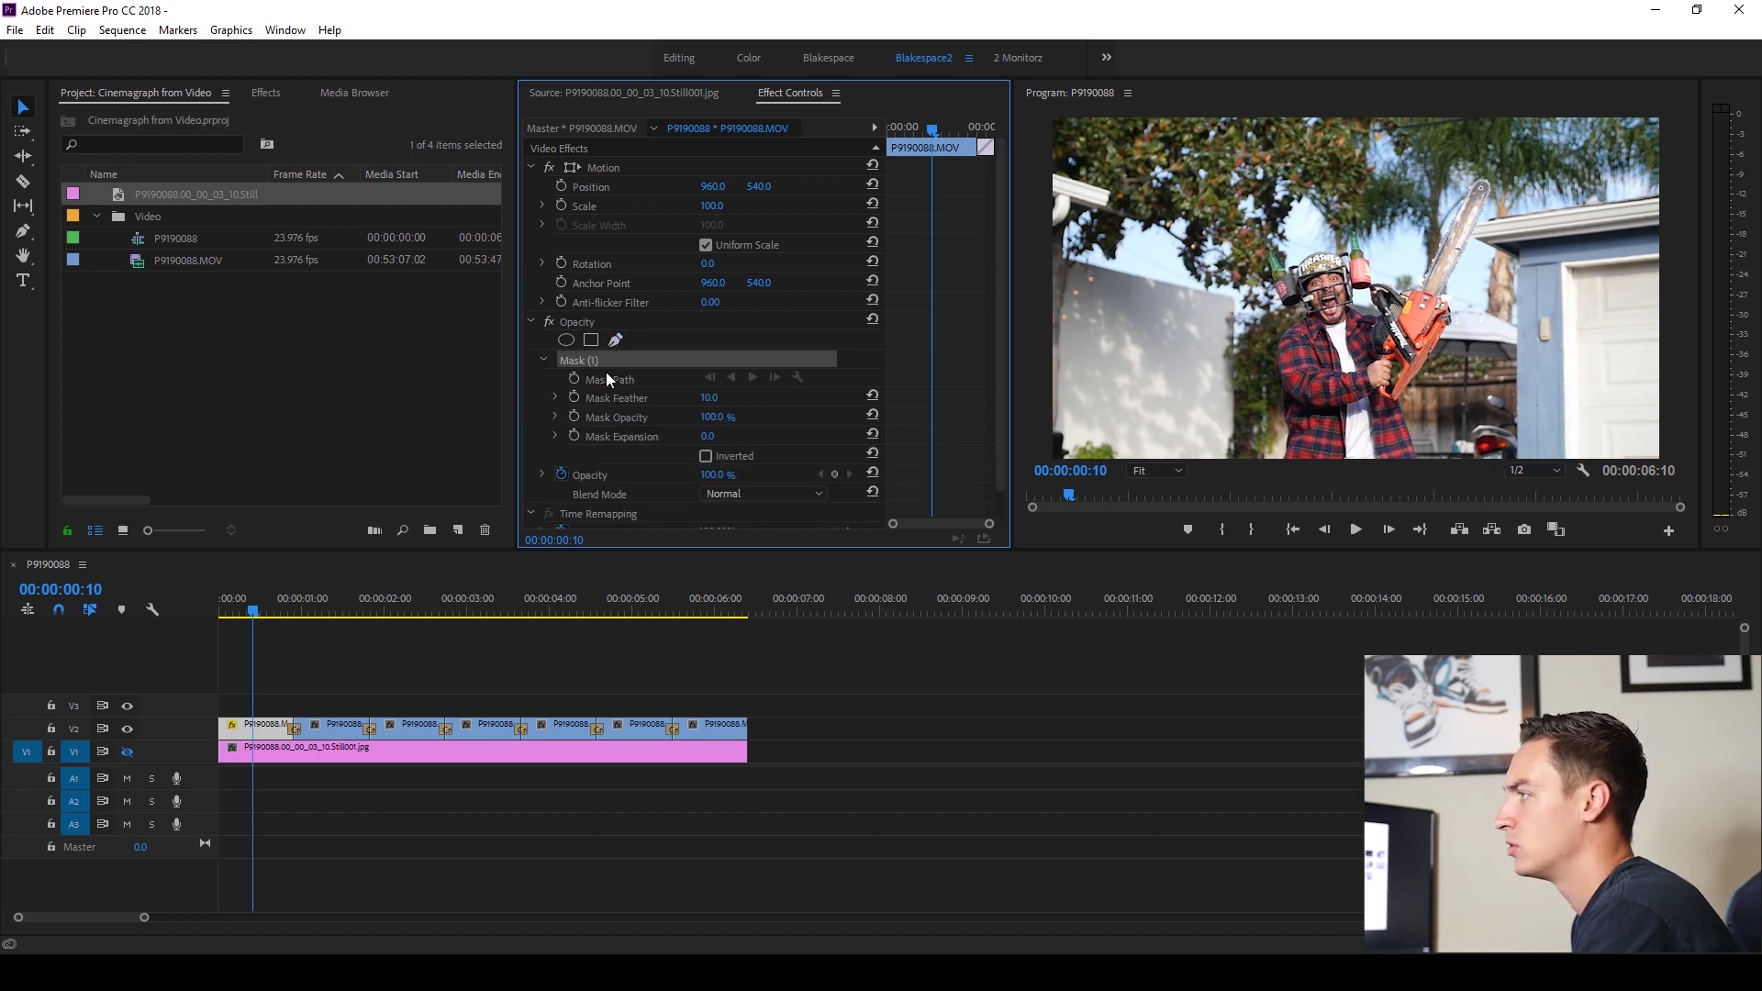
pyautogui.click(1354, 196)
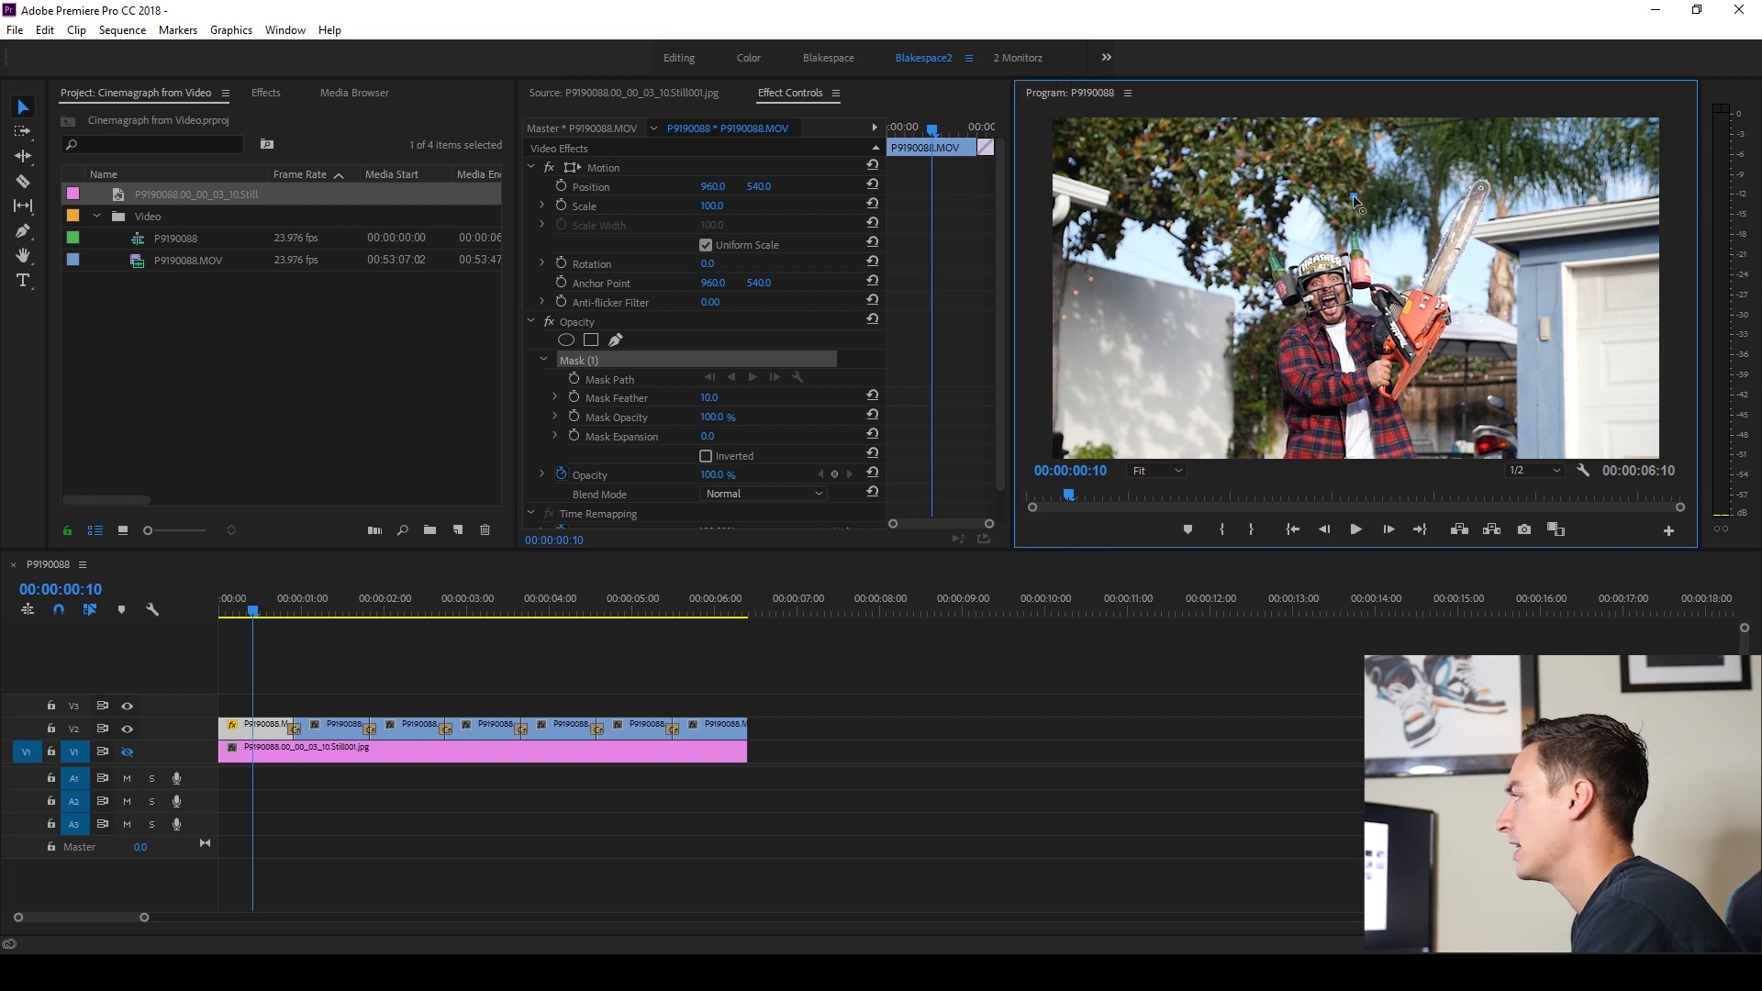
pyautogui.click(1393, 254)
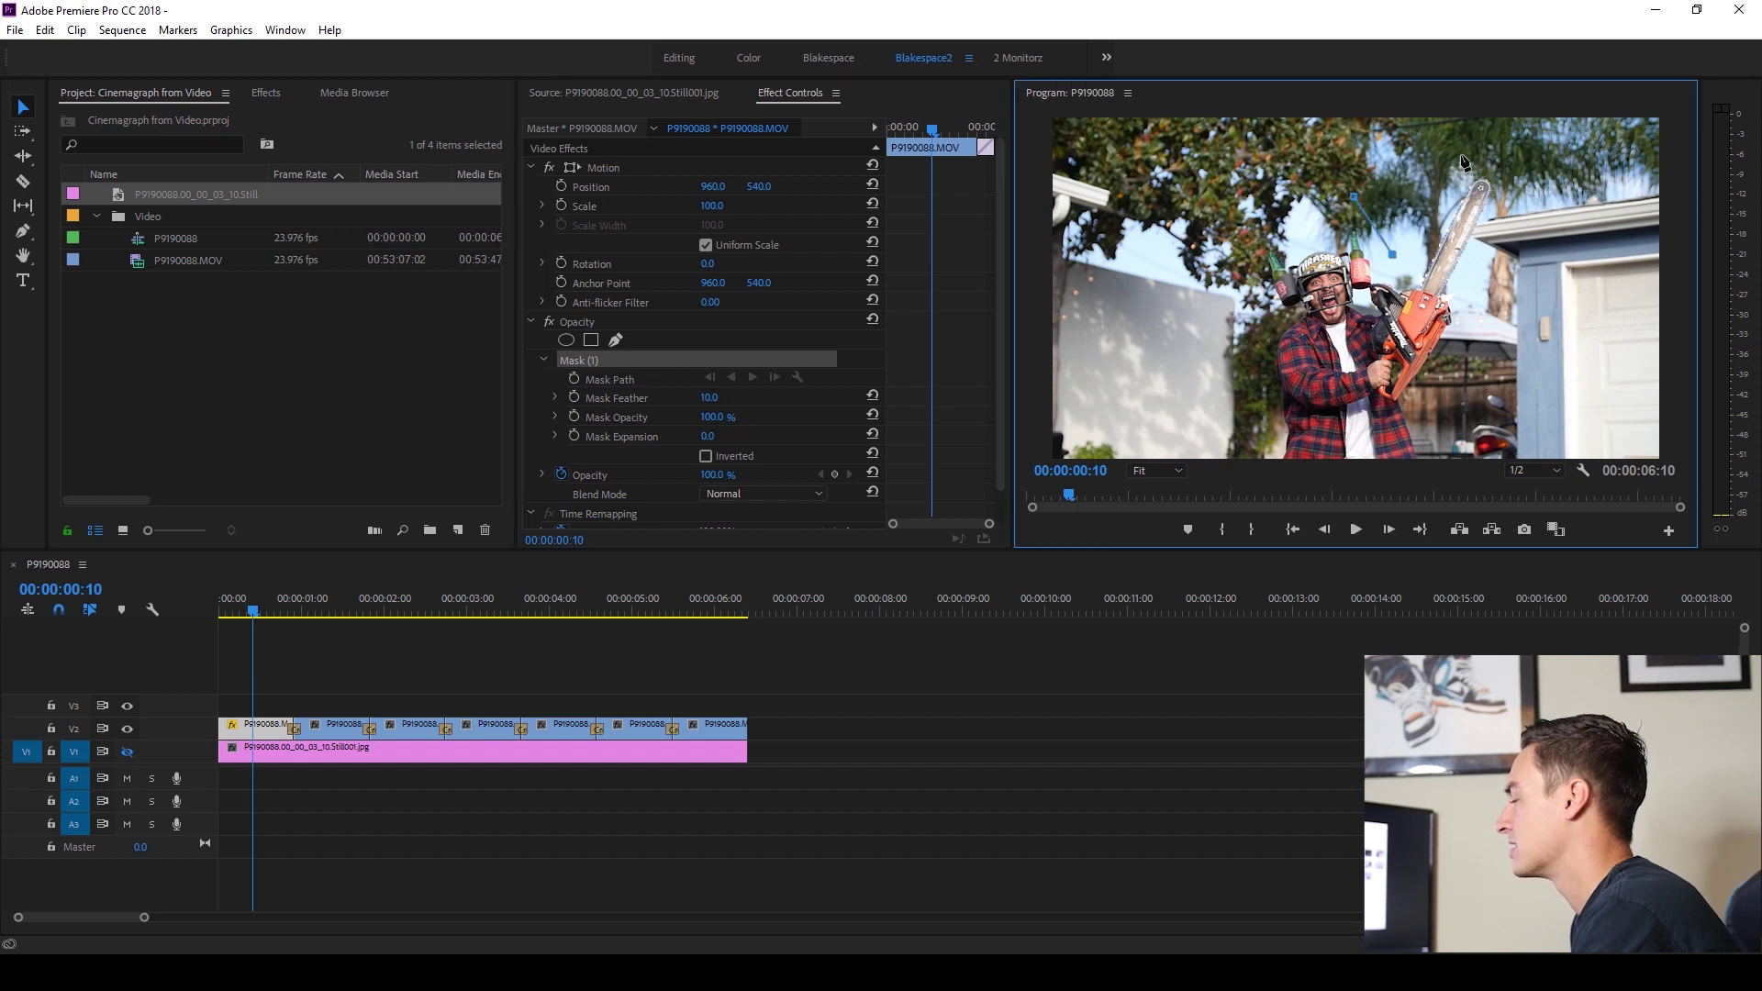
pyautogui.click(1513, 170)
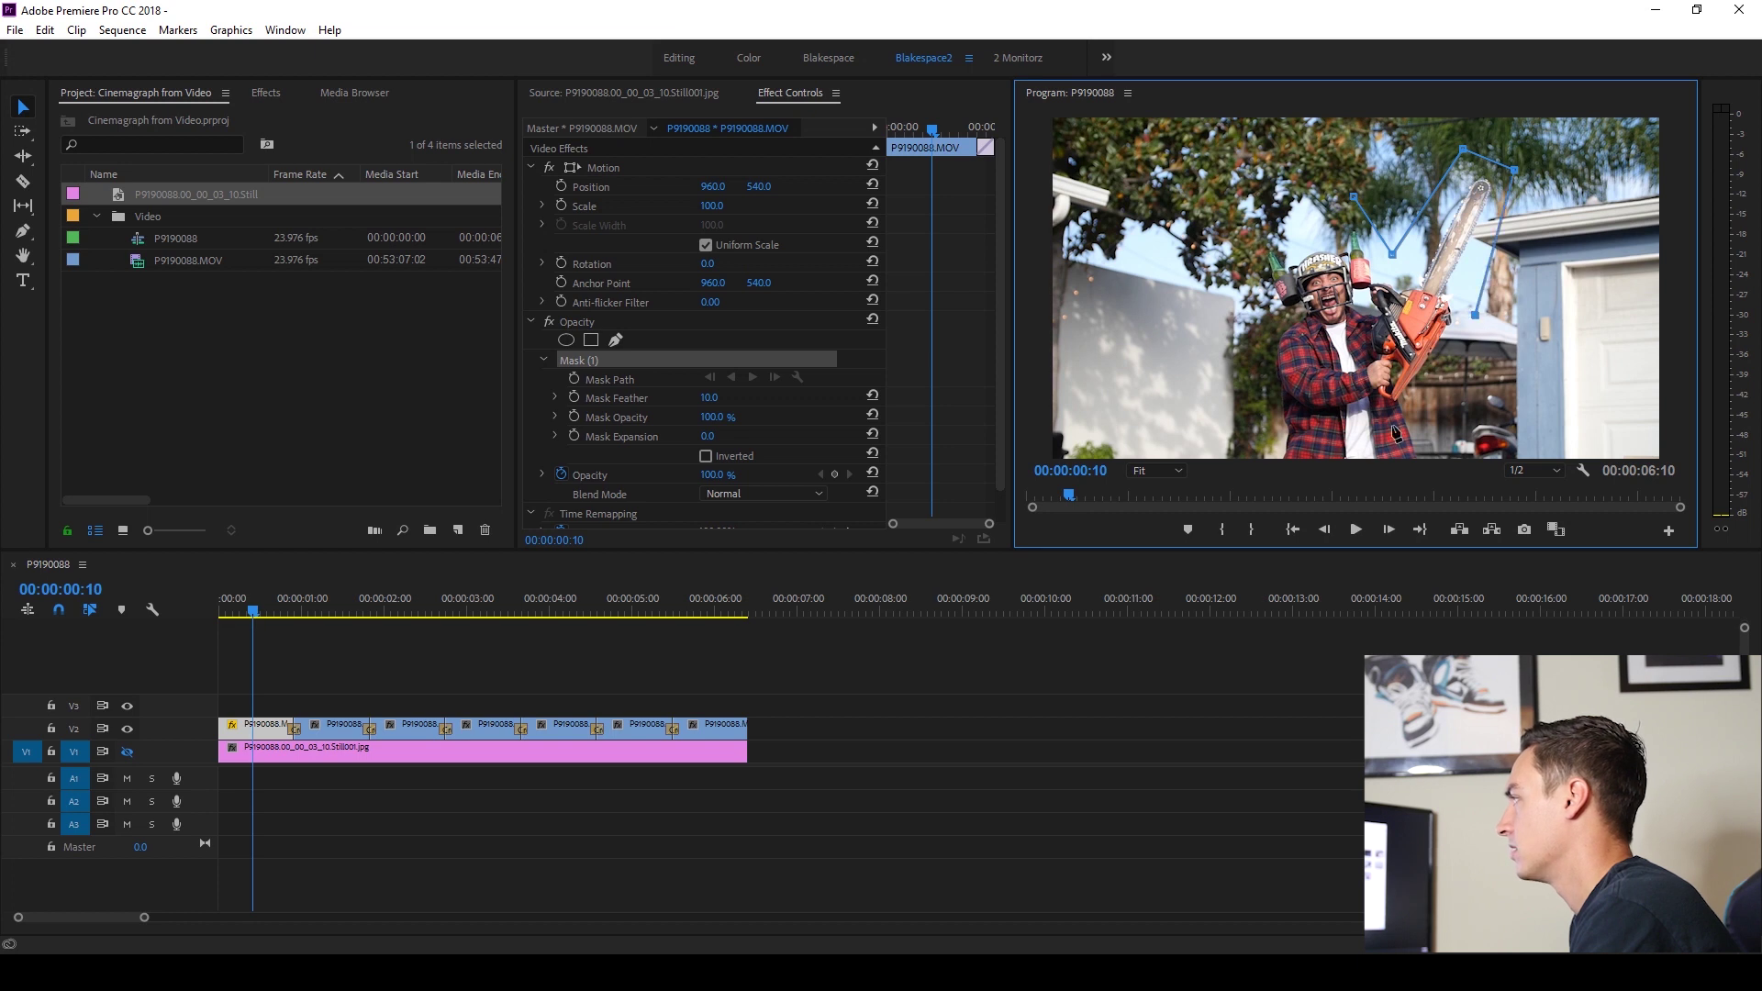
pyautogui.click(1431, 416)
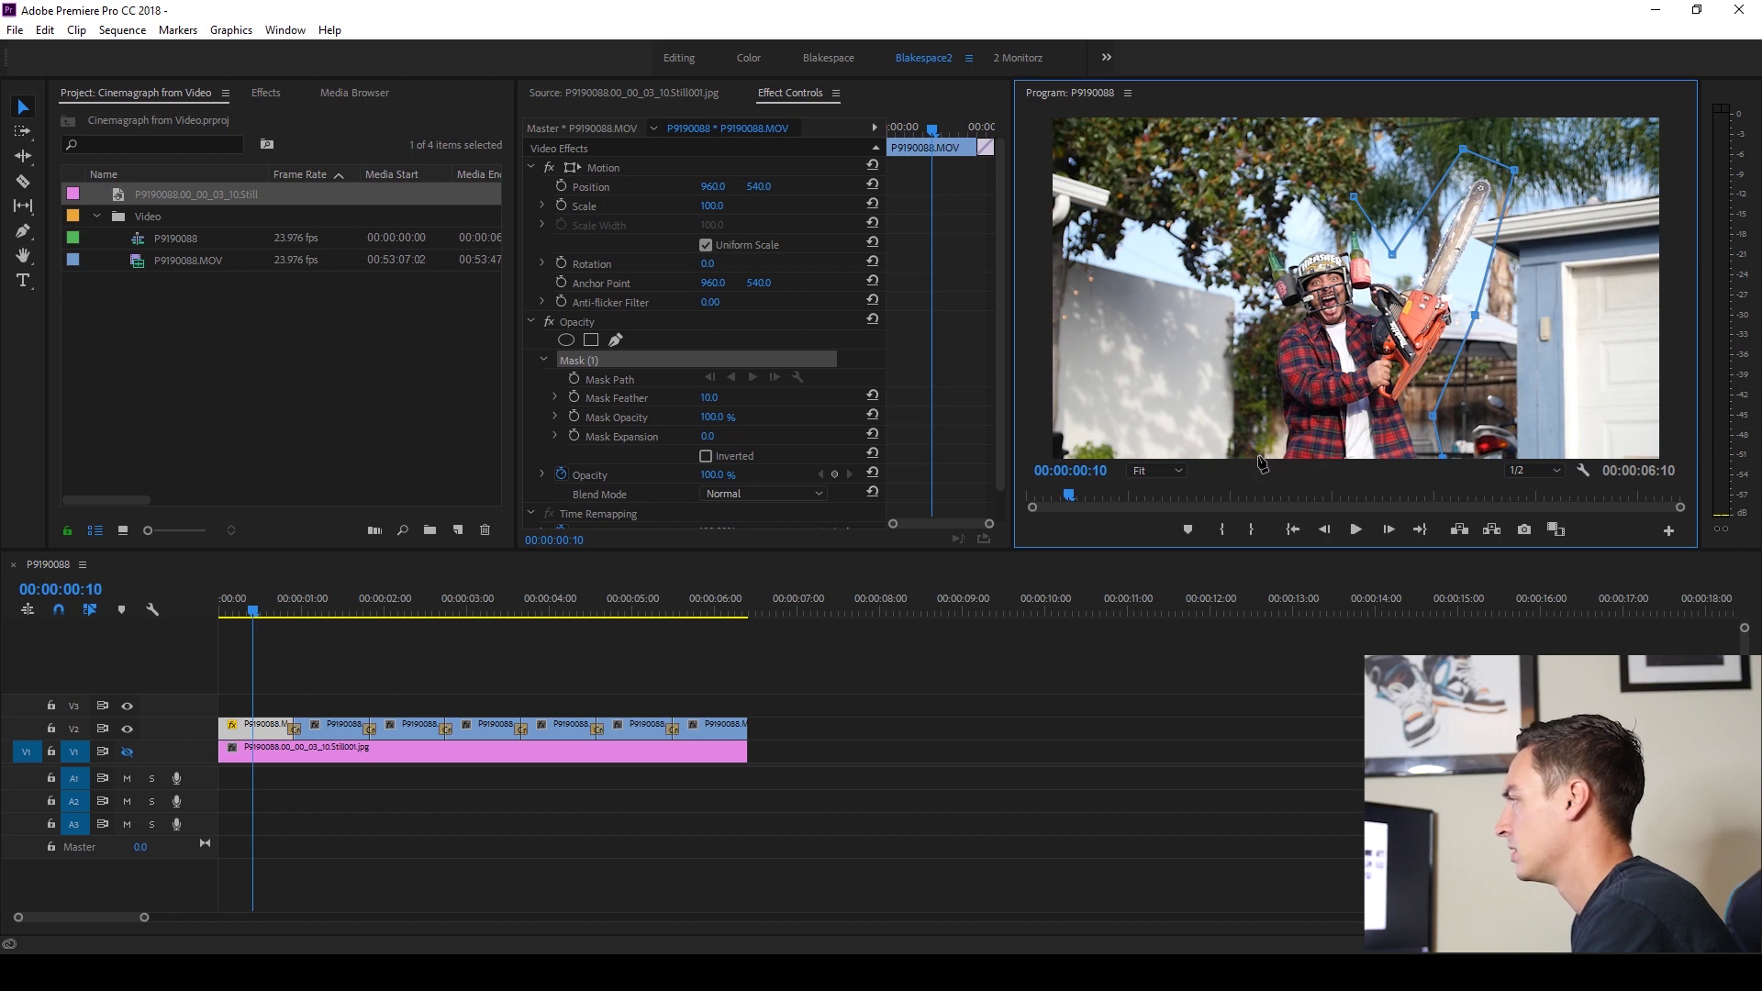
pyautogui.click(1244, 307)
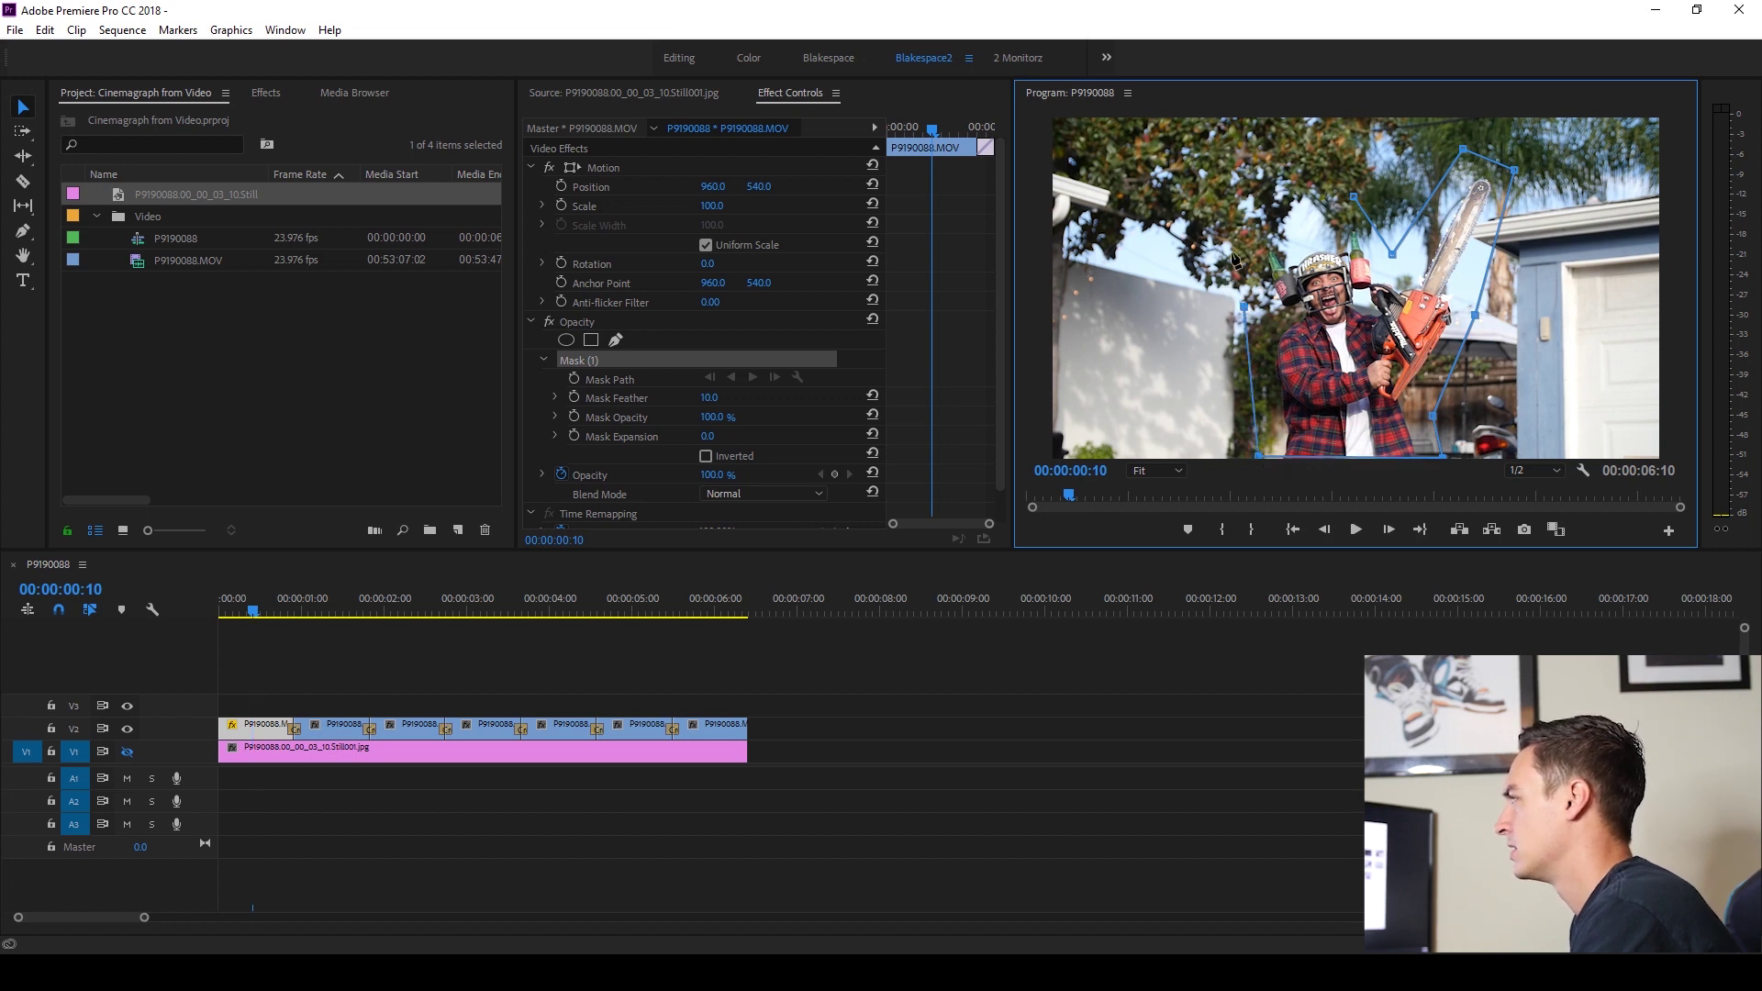
pyautogui.click(1222, 222)
pyautogui.click(1353, 197)
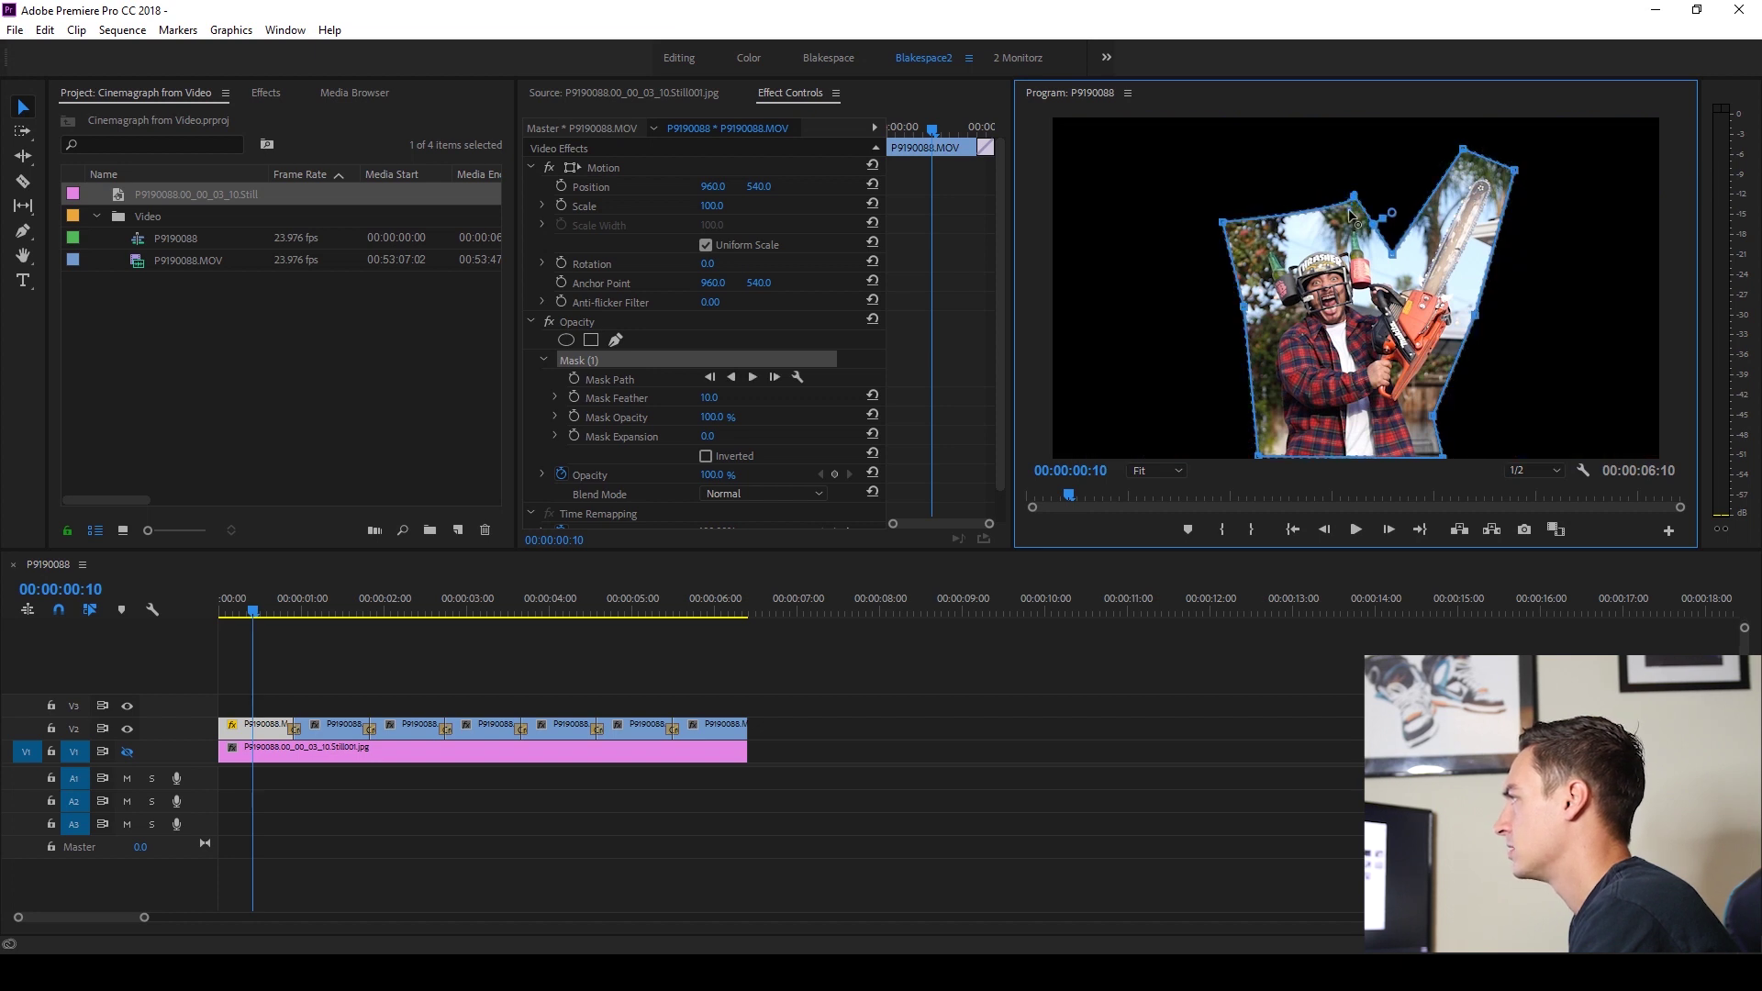
# Step: Adjust the mask vertices and raise Mask Feather to 108
pyautogui.moveTo(1223, 223); pyautogui.dragTo(1250, 237)
pyautogui.moveTo(1397, 261); pyautogui.dragTo(1396, 268)
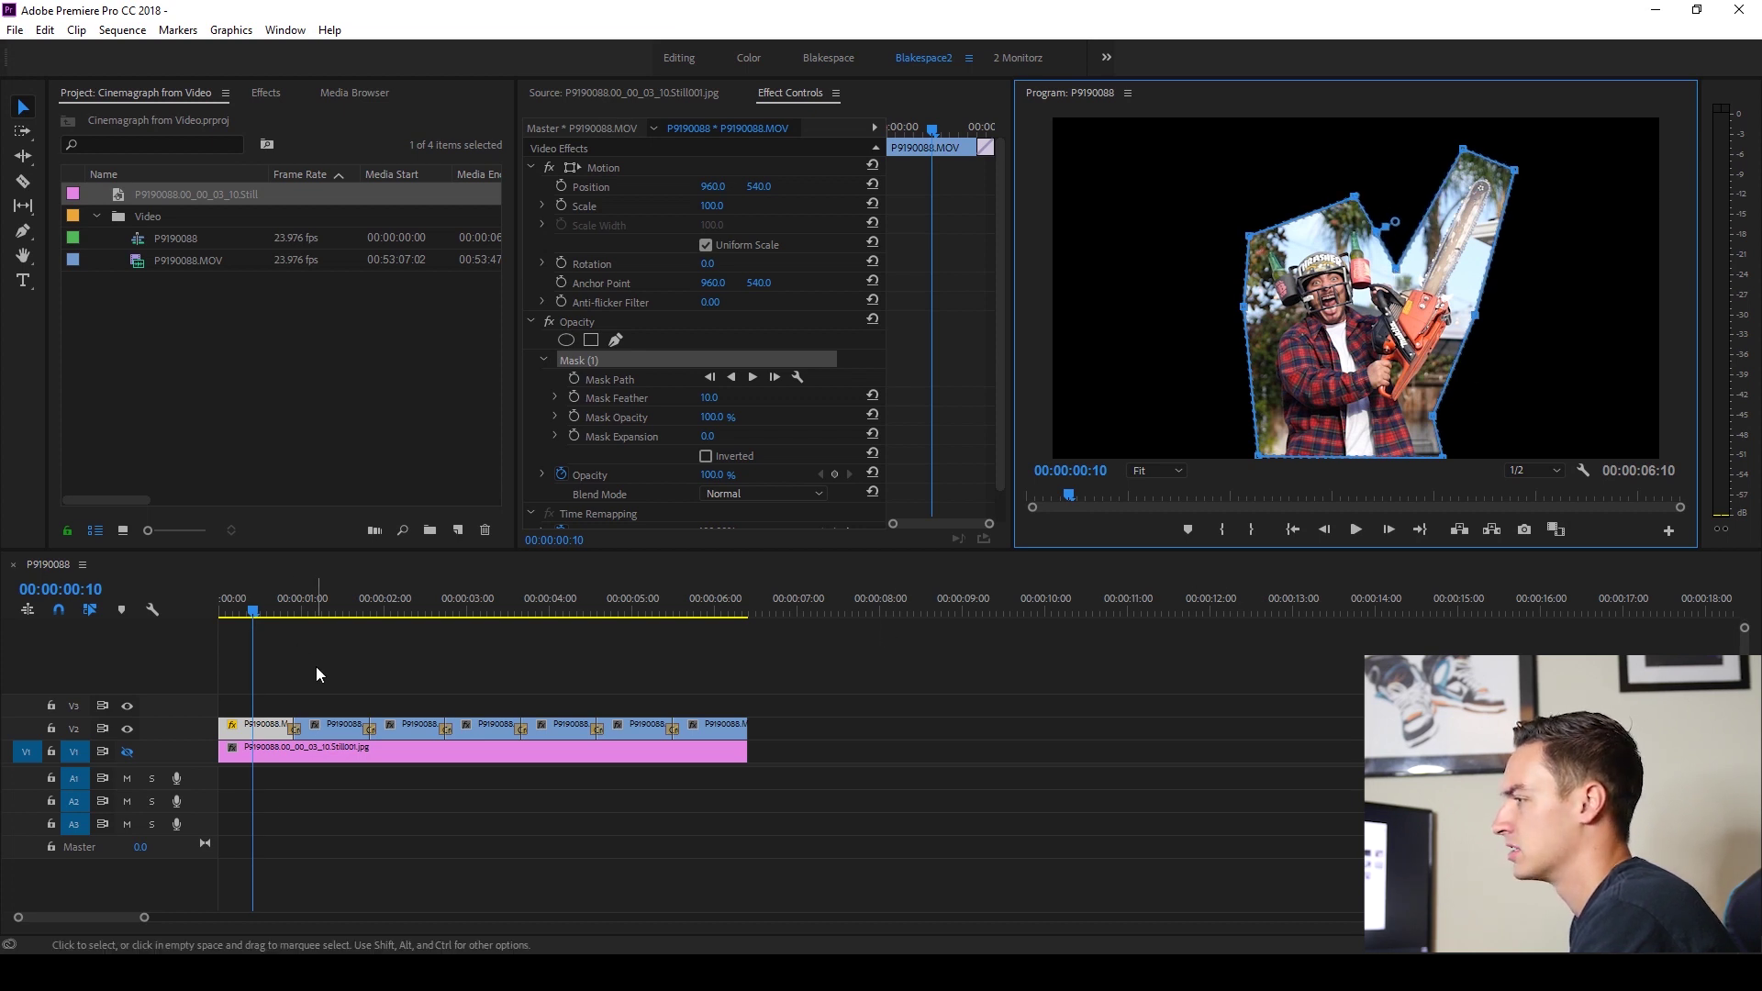
pyautogui.click(260, 720)
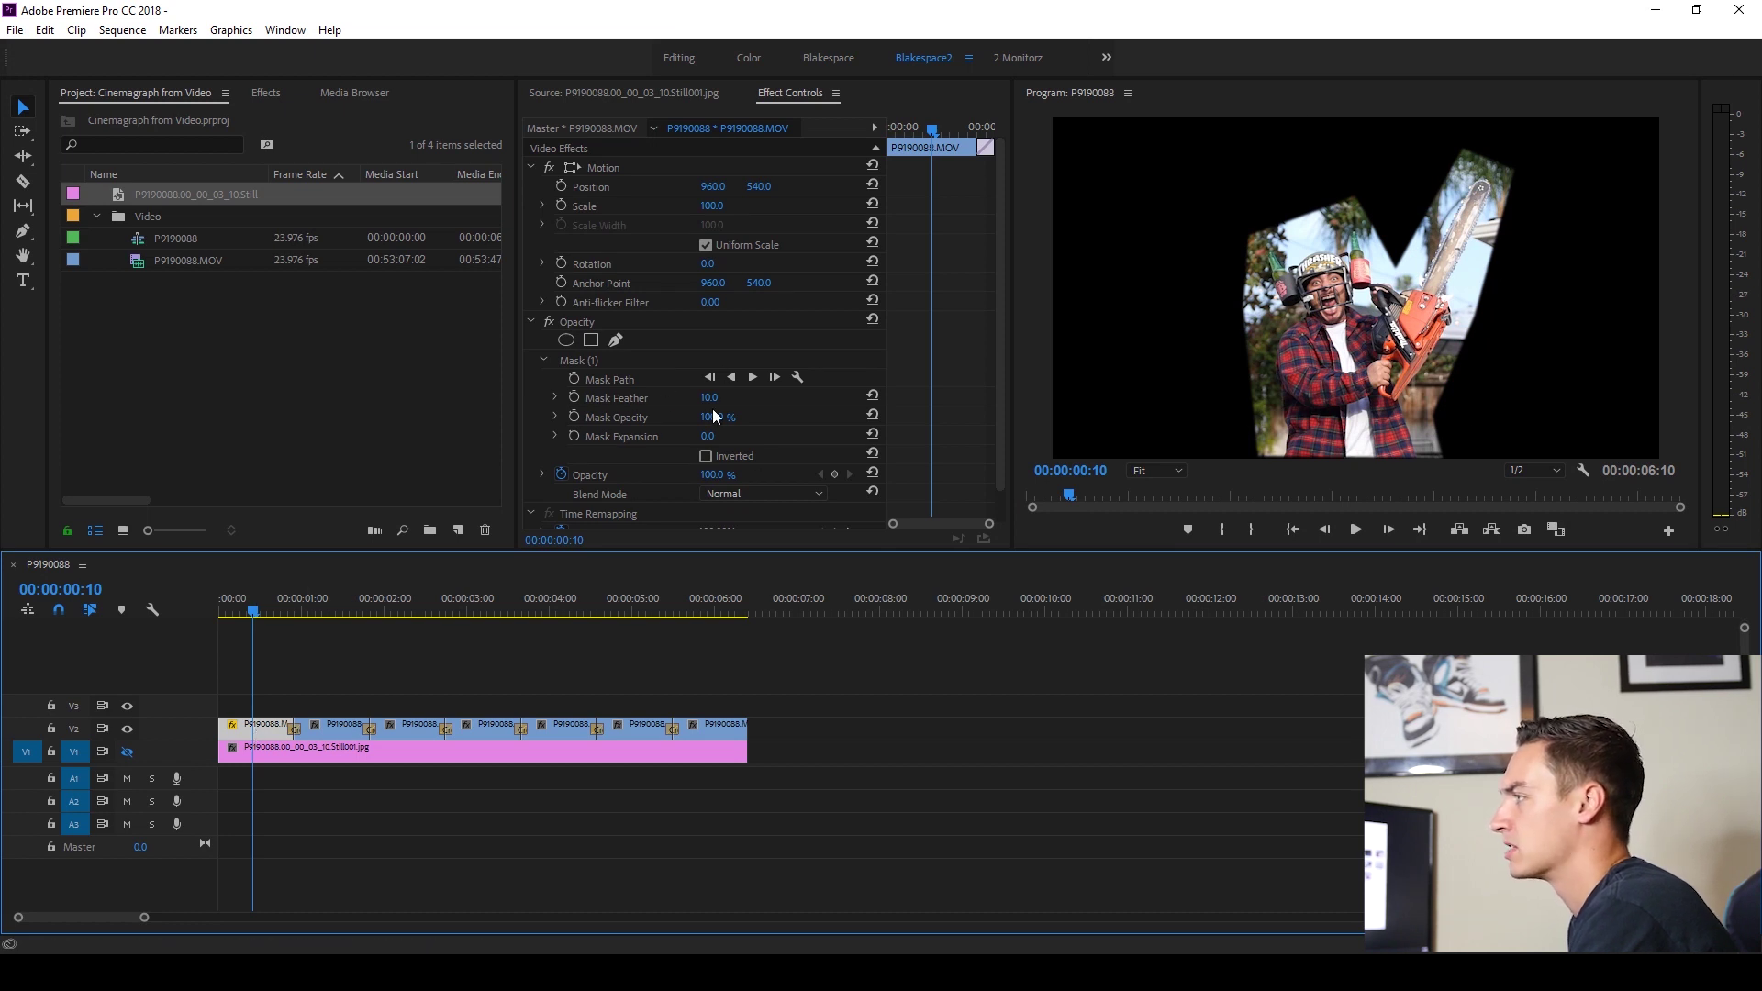
pyautogui.moveTo(710, 398); pyautogui.dragTo(774, 397)
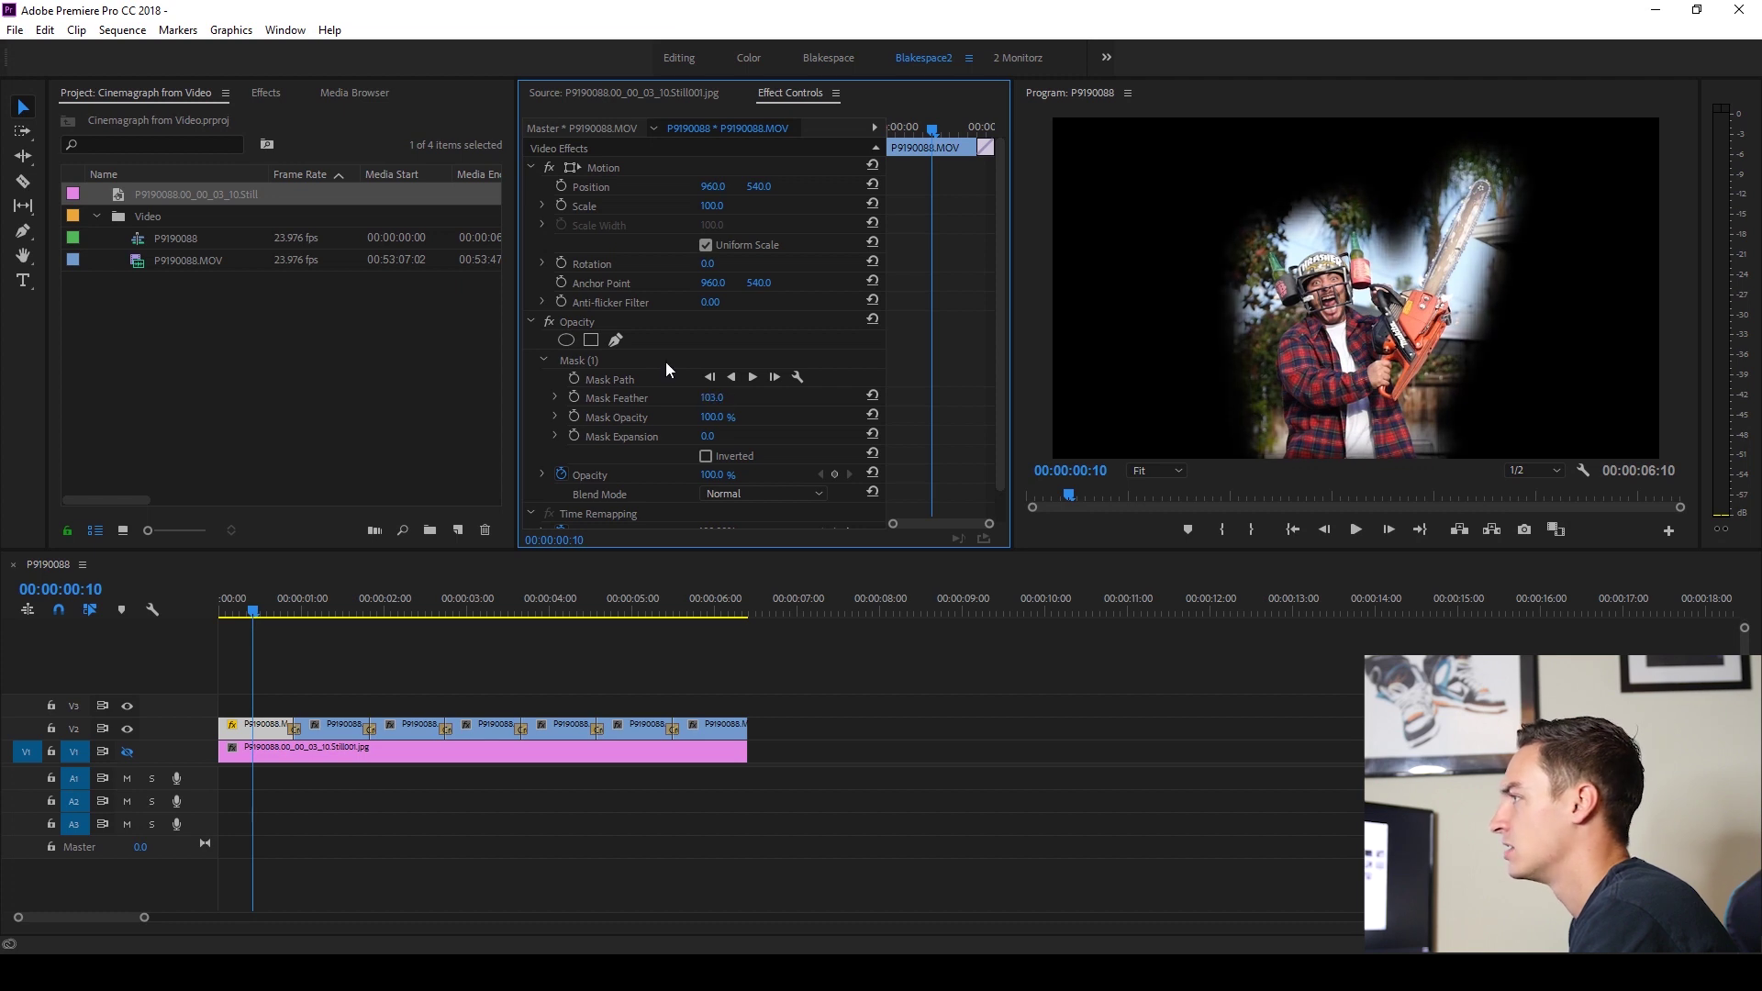
pyautogui.click(581, 360)
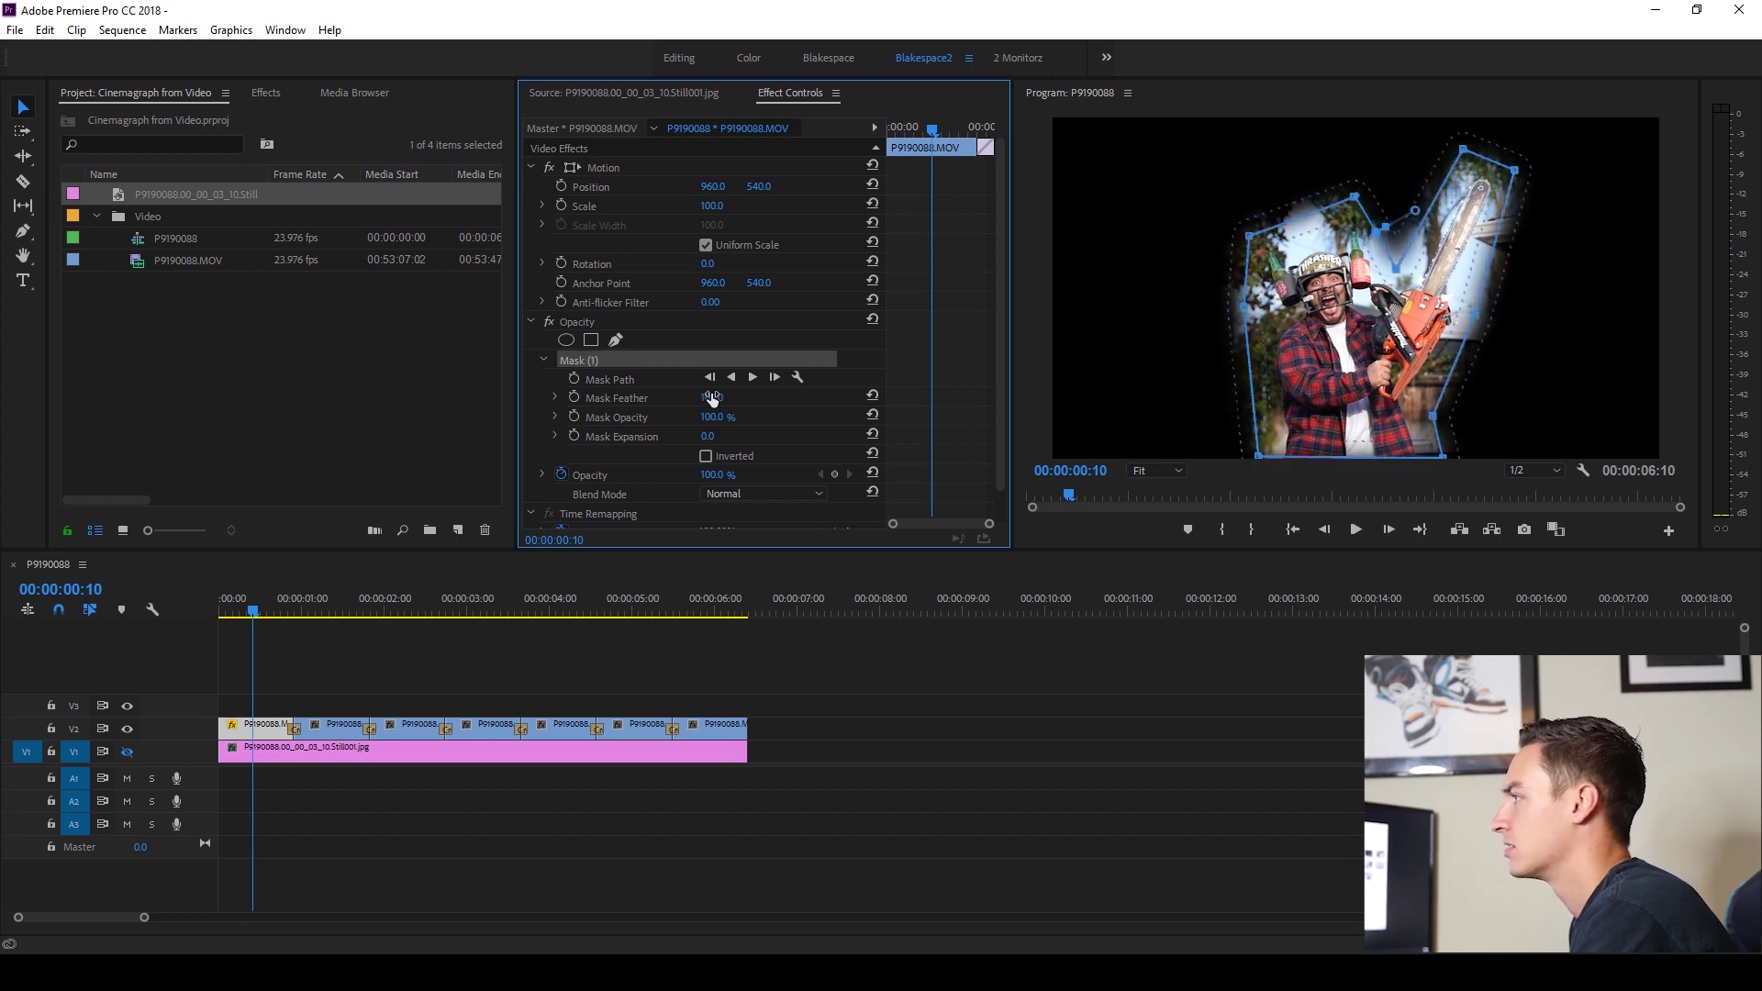
pyautogui.moveTo(713, 397)
pyautogui.mouseDown()
pyautogui.moveTo(687, 397)
pyautogui.moveTo(708, 397)
pyautogui.mouseUp()
pyautogui.click(582, 643)
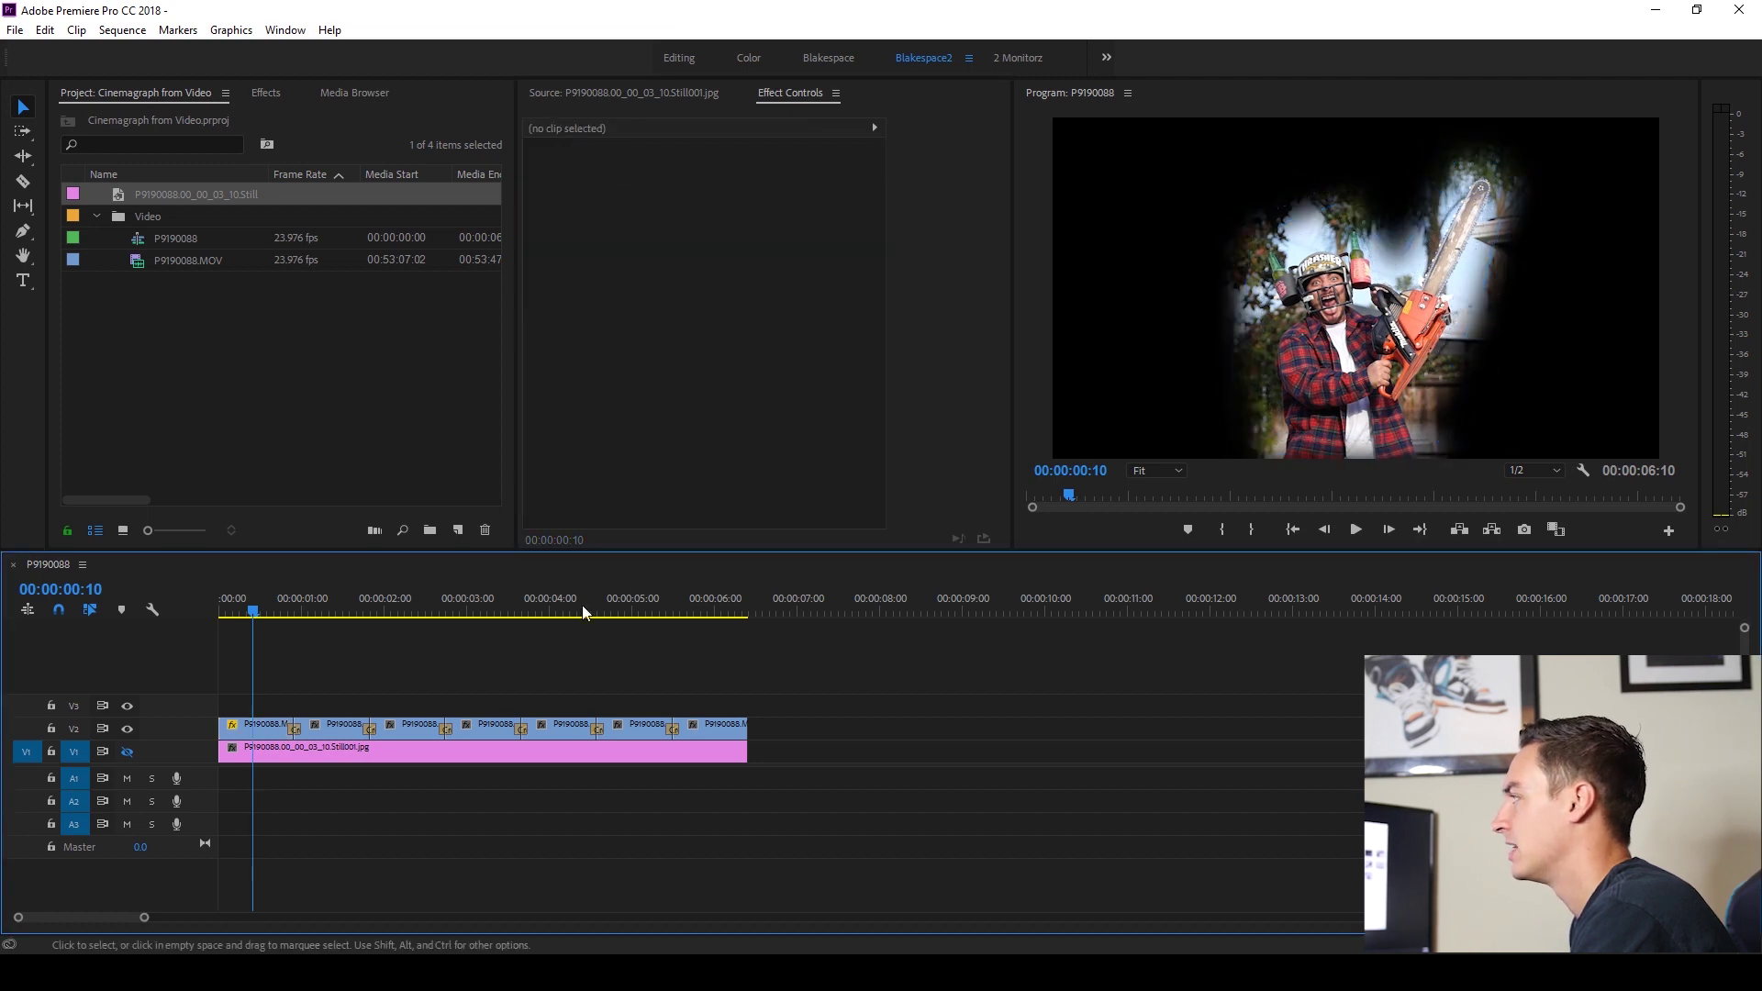
pyautogui.click(280, 726)
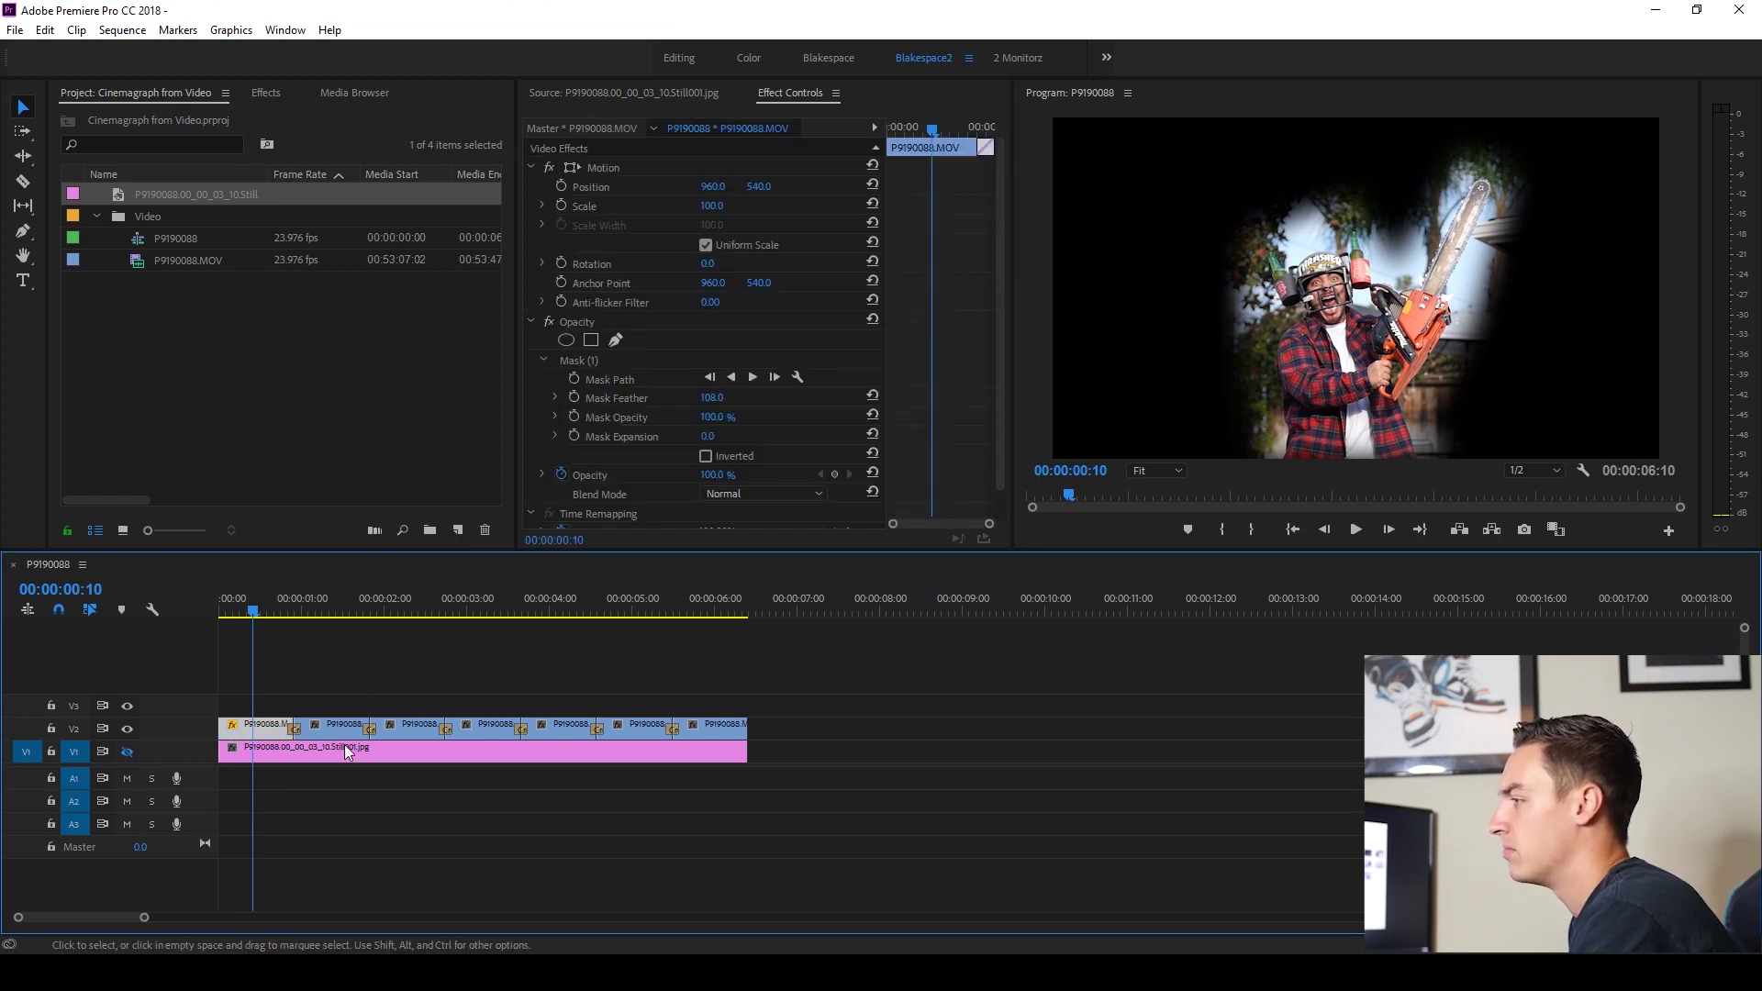
pyautogui.click(129, 751)
# Step: Unhide V1, preview the still under the masked clip, then select the V2 clips
pyautogui.click(125, 752)
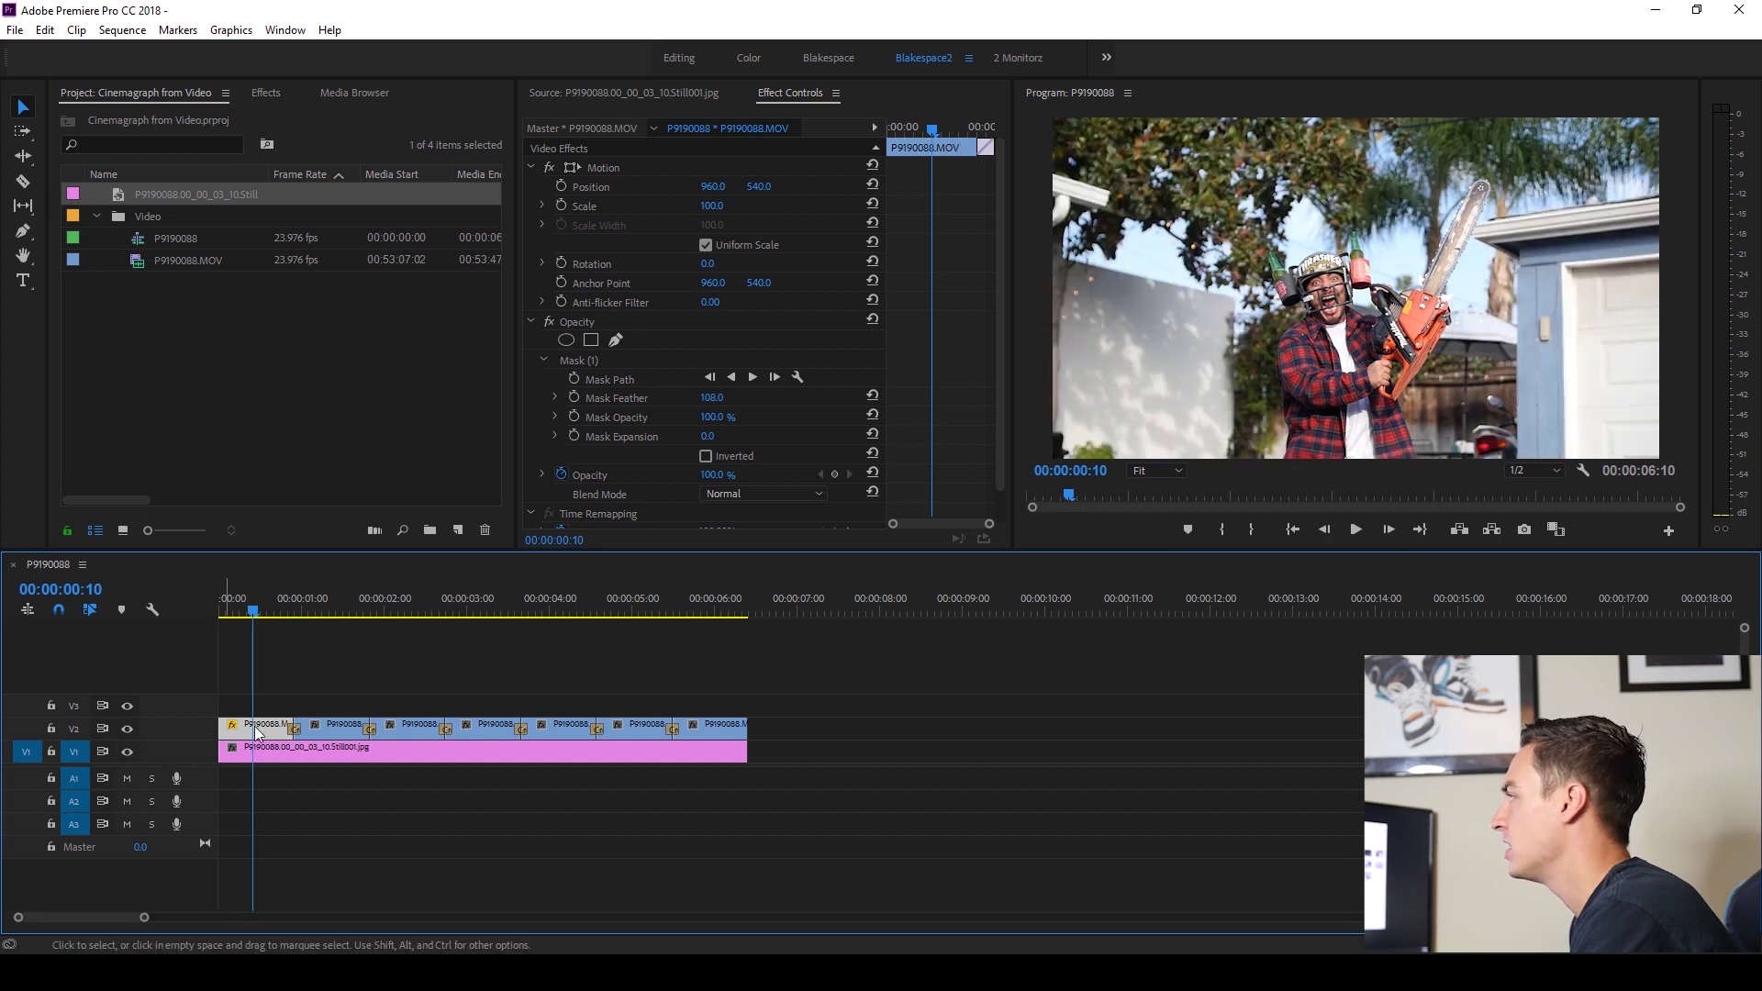
pyautogui.moveTo(255, 621); pyautogui.dragTo(296, 608)
pyautogui.moveTo(282, 613)
pyautogui.mouseDown()
pyautogui.moveTo(196, 622)
pyautogui.moveTo(291, 603)
pyautogui.mouseUp()
pyautogui.press('space')
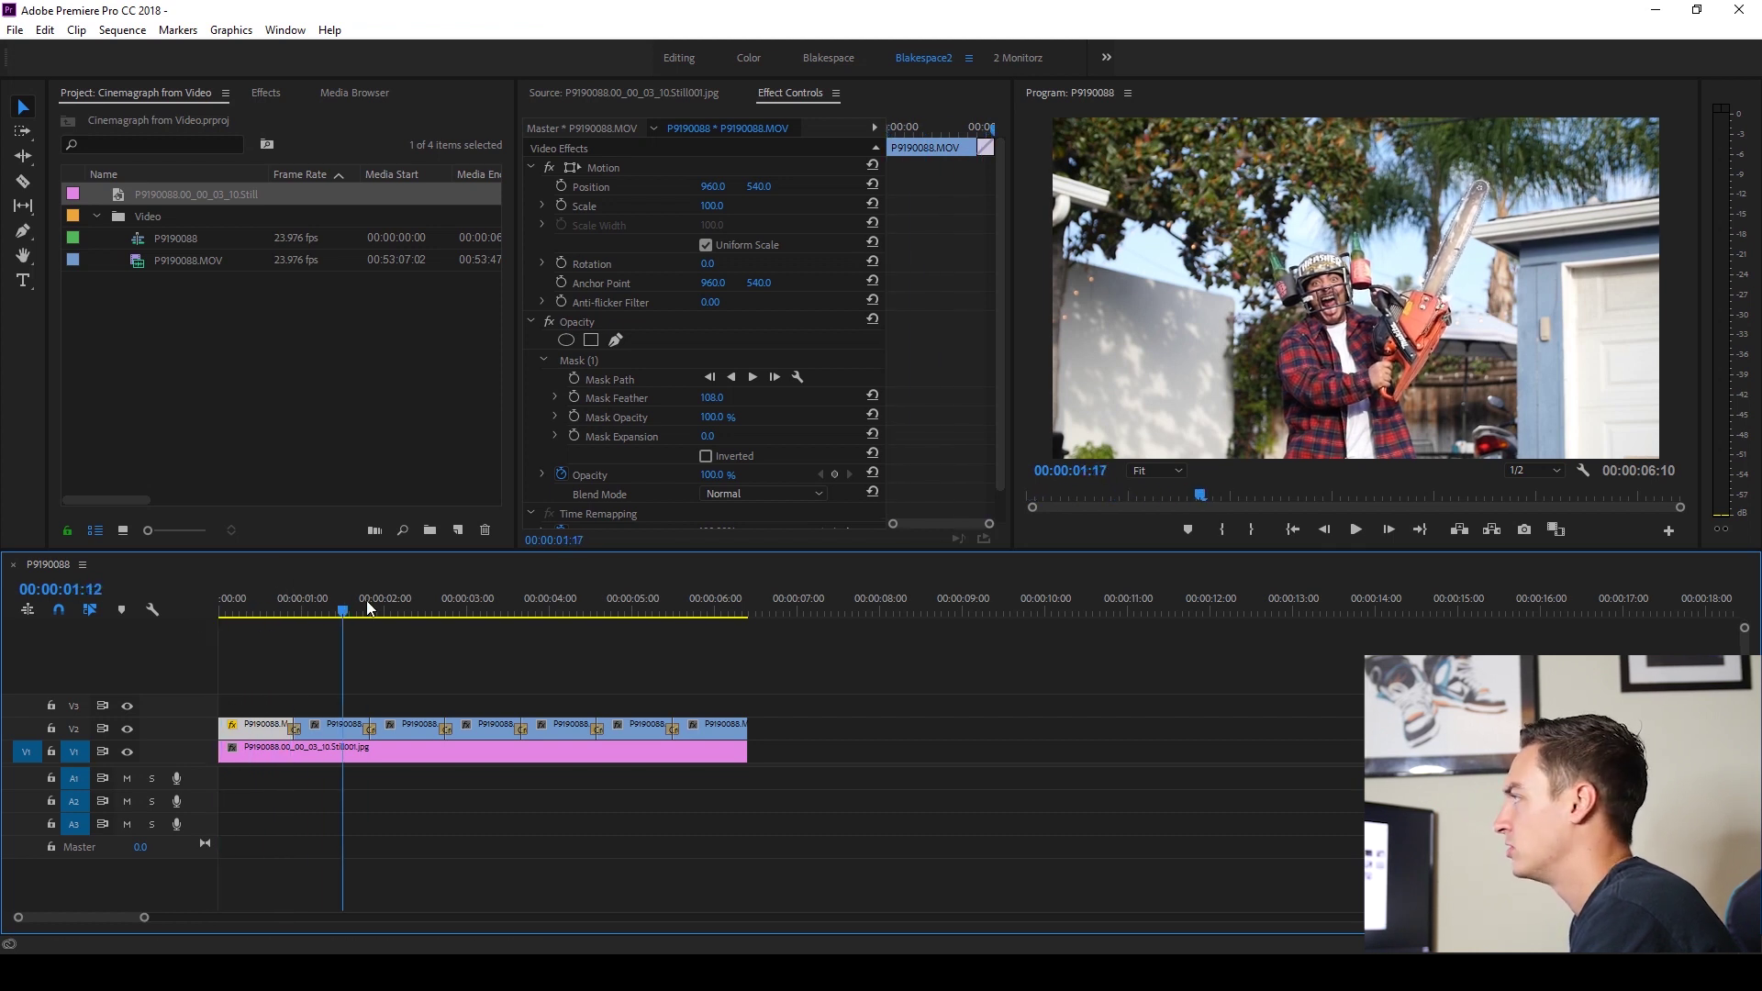
pyautogui.moveTo(253, 613); pyautogui.dragTo(230, 613)
pyautogui.click(244, 629)
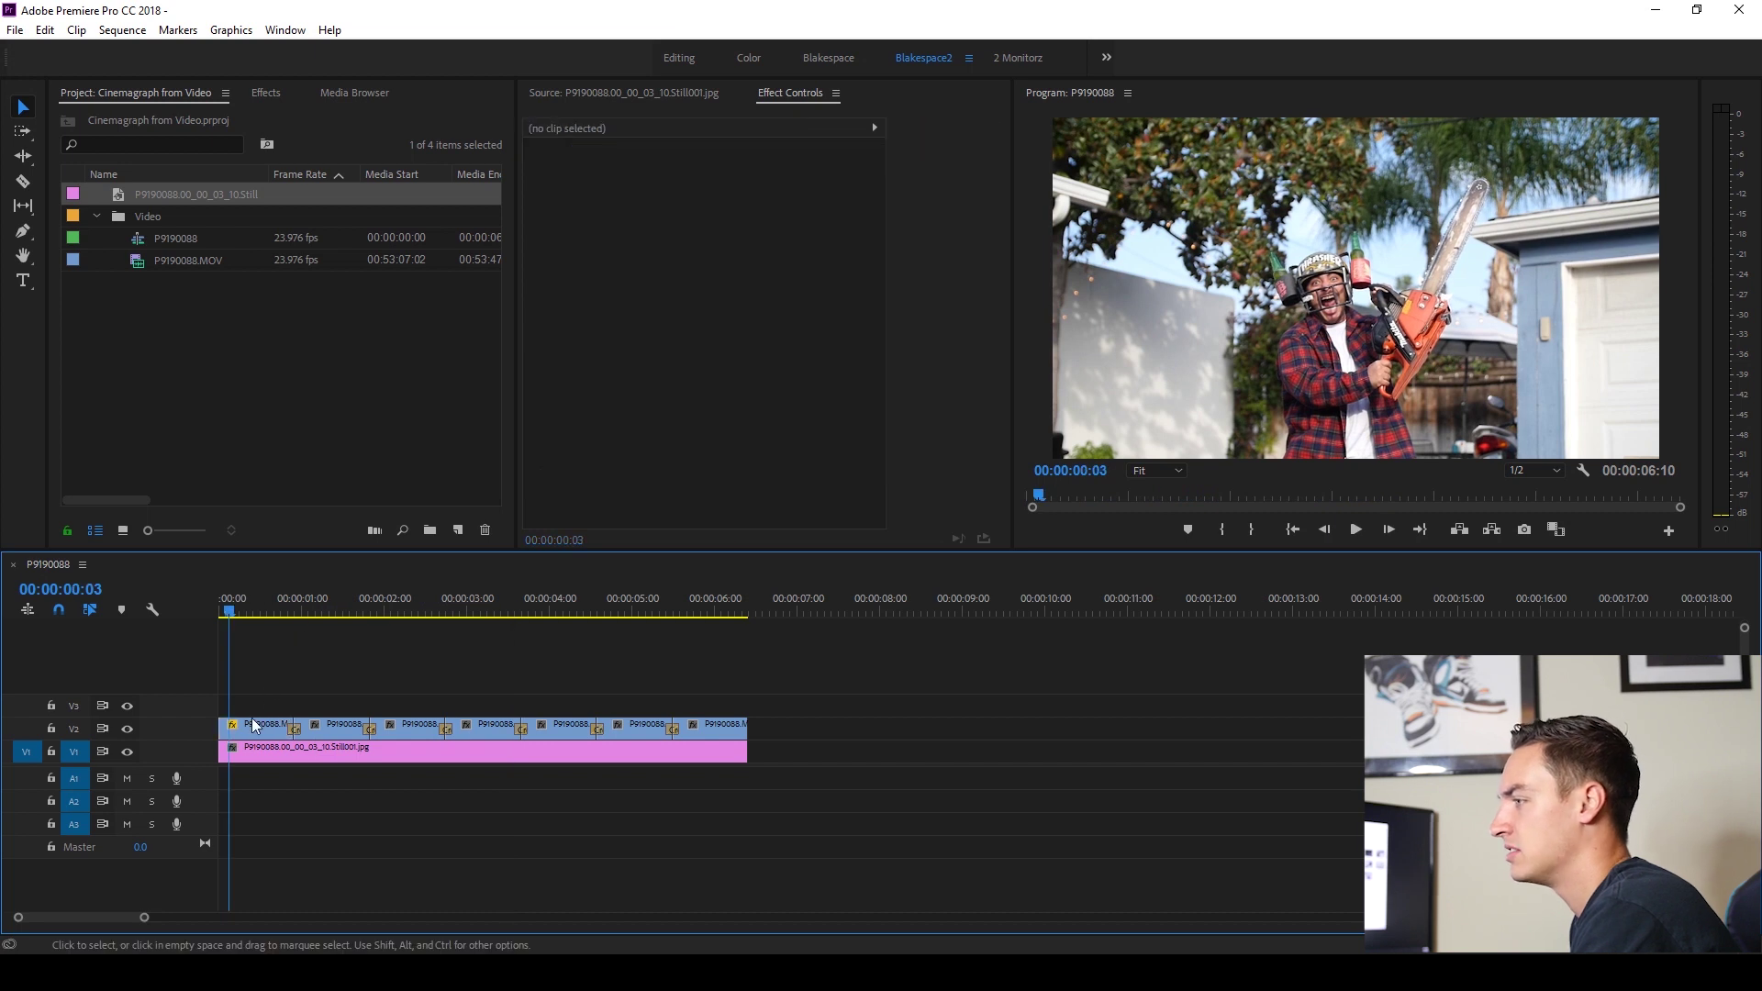
pyautogui.click(255, 731)
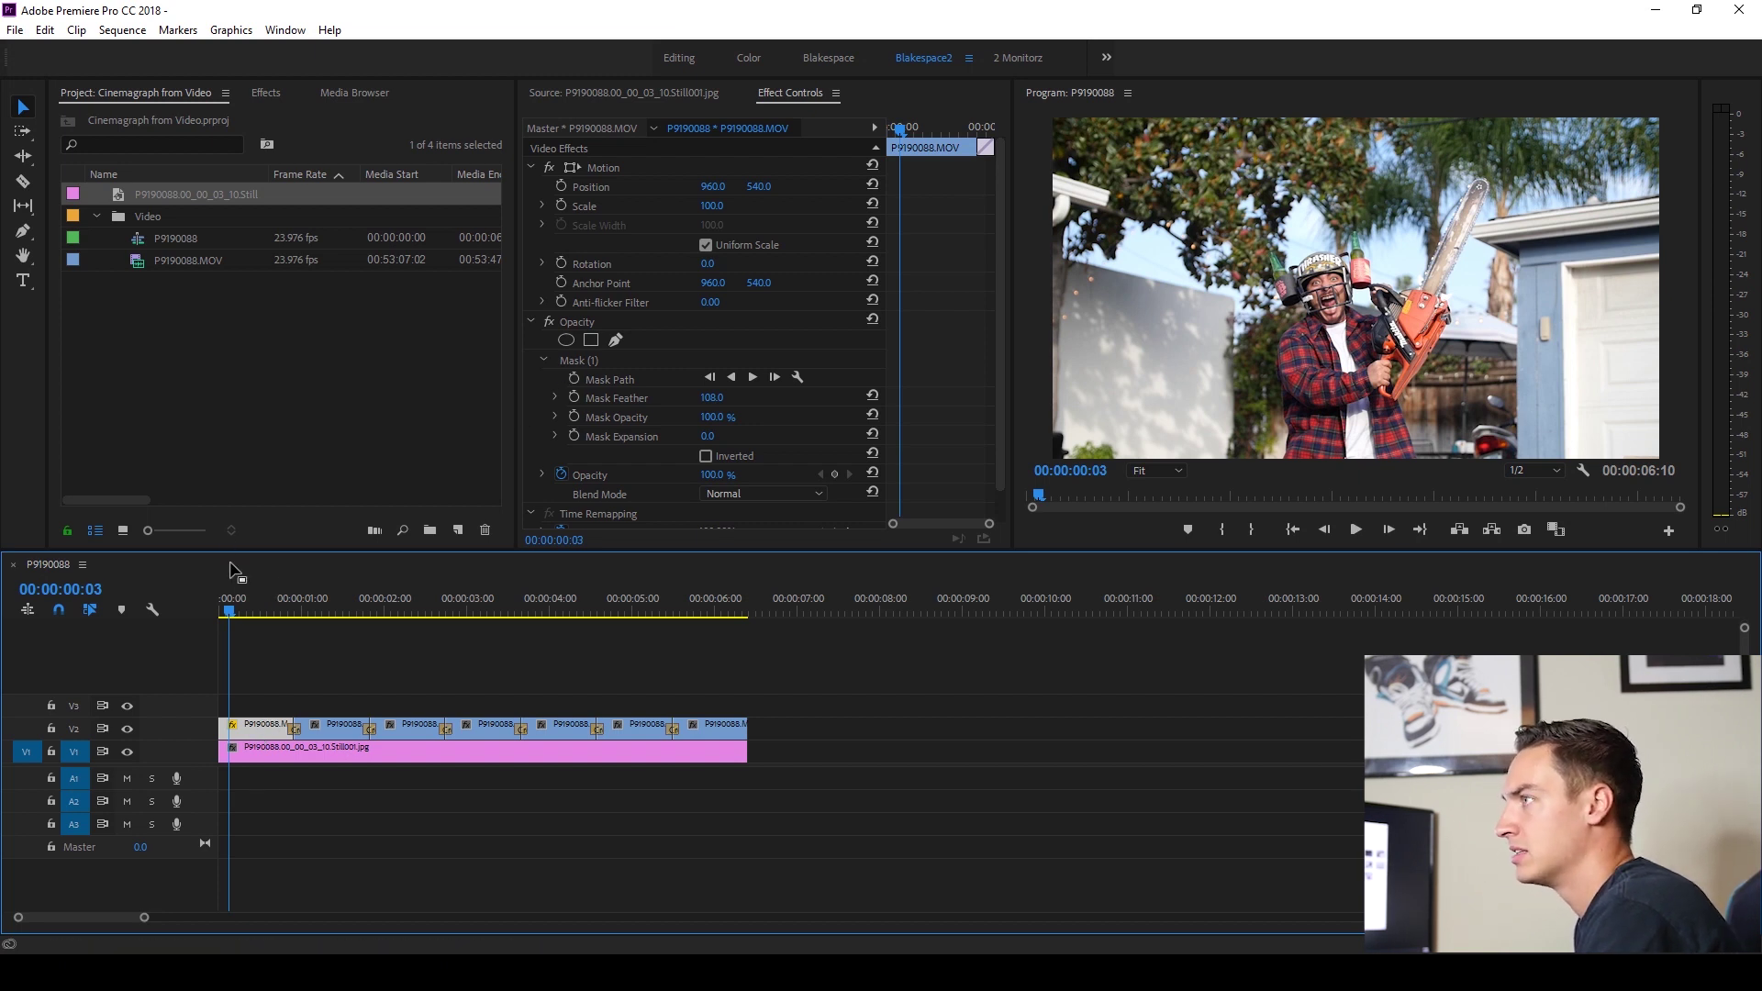
pyautogui.moveTo(320, 653); pyautogui.dragTo(699, 729)
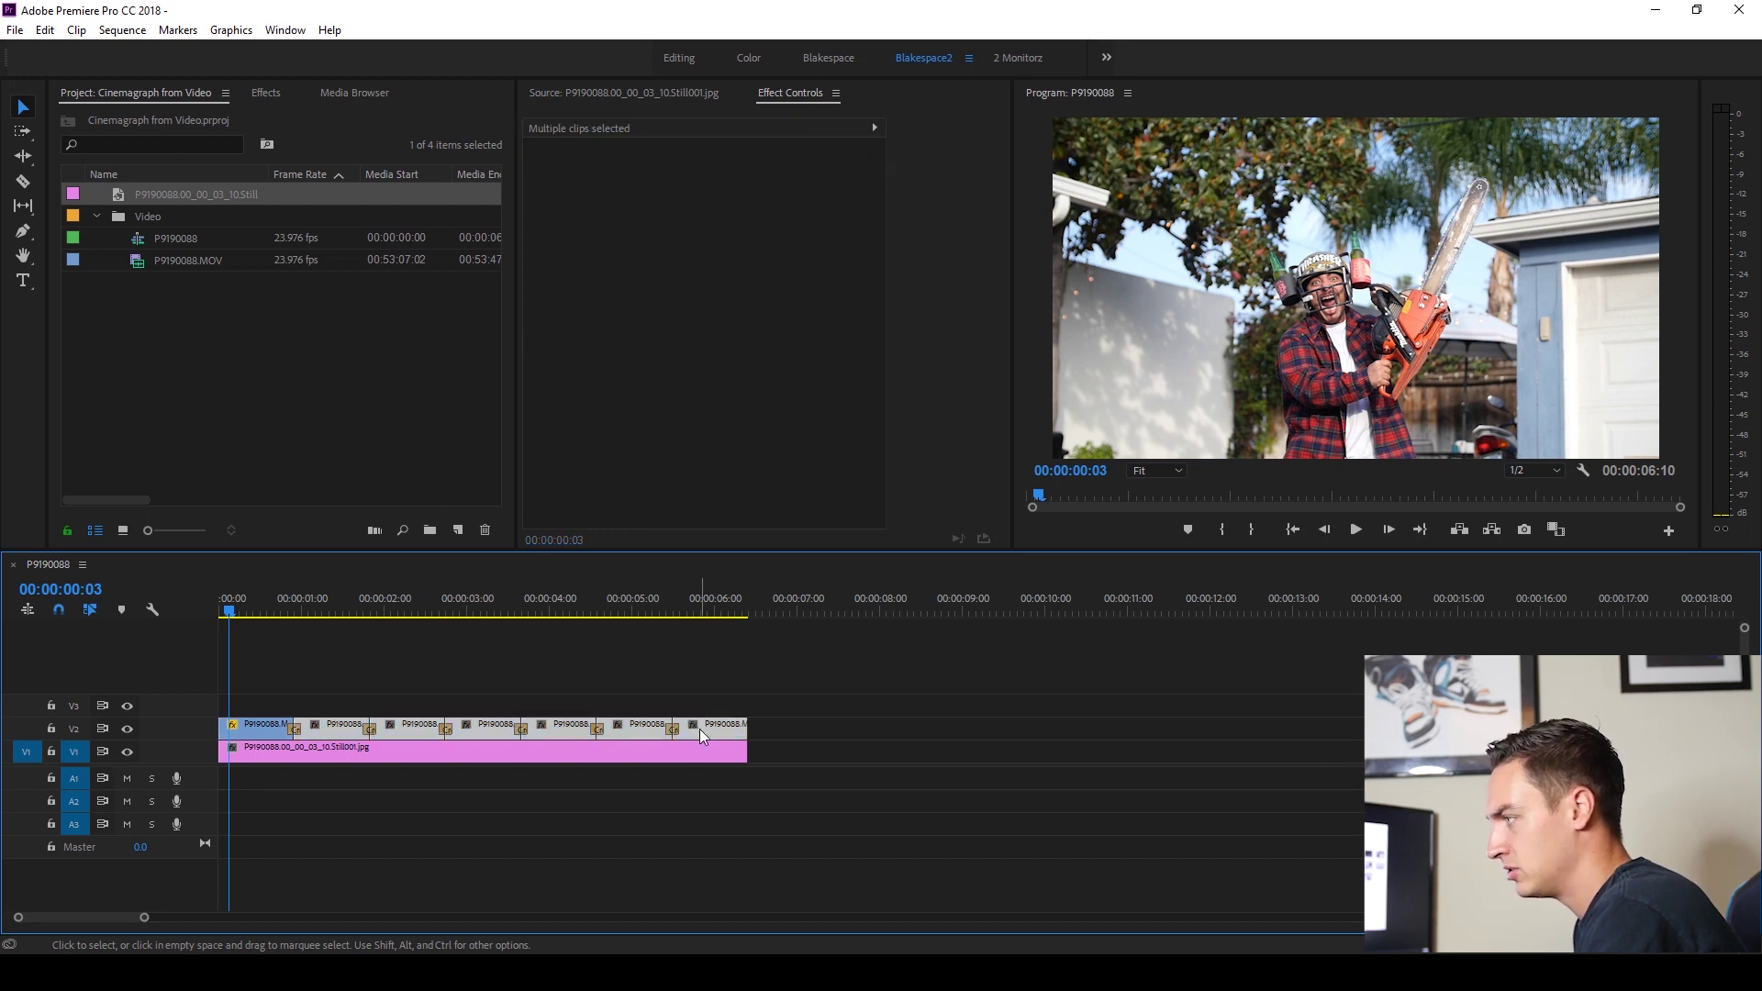
# Step: Paste the first clip's Opacity attributes, mask and 108 feather, onto the selected V2 clips
pyautogui.rightClick(703, 728)
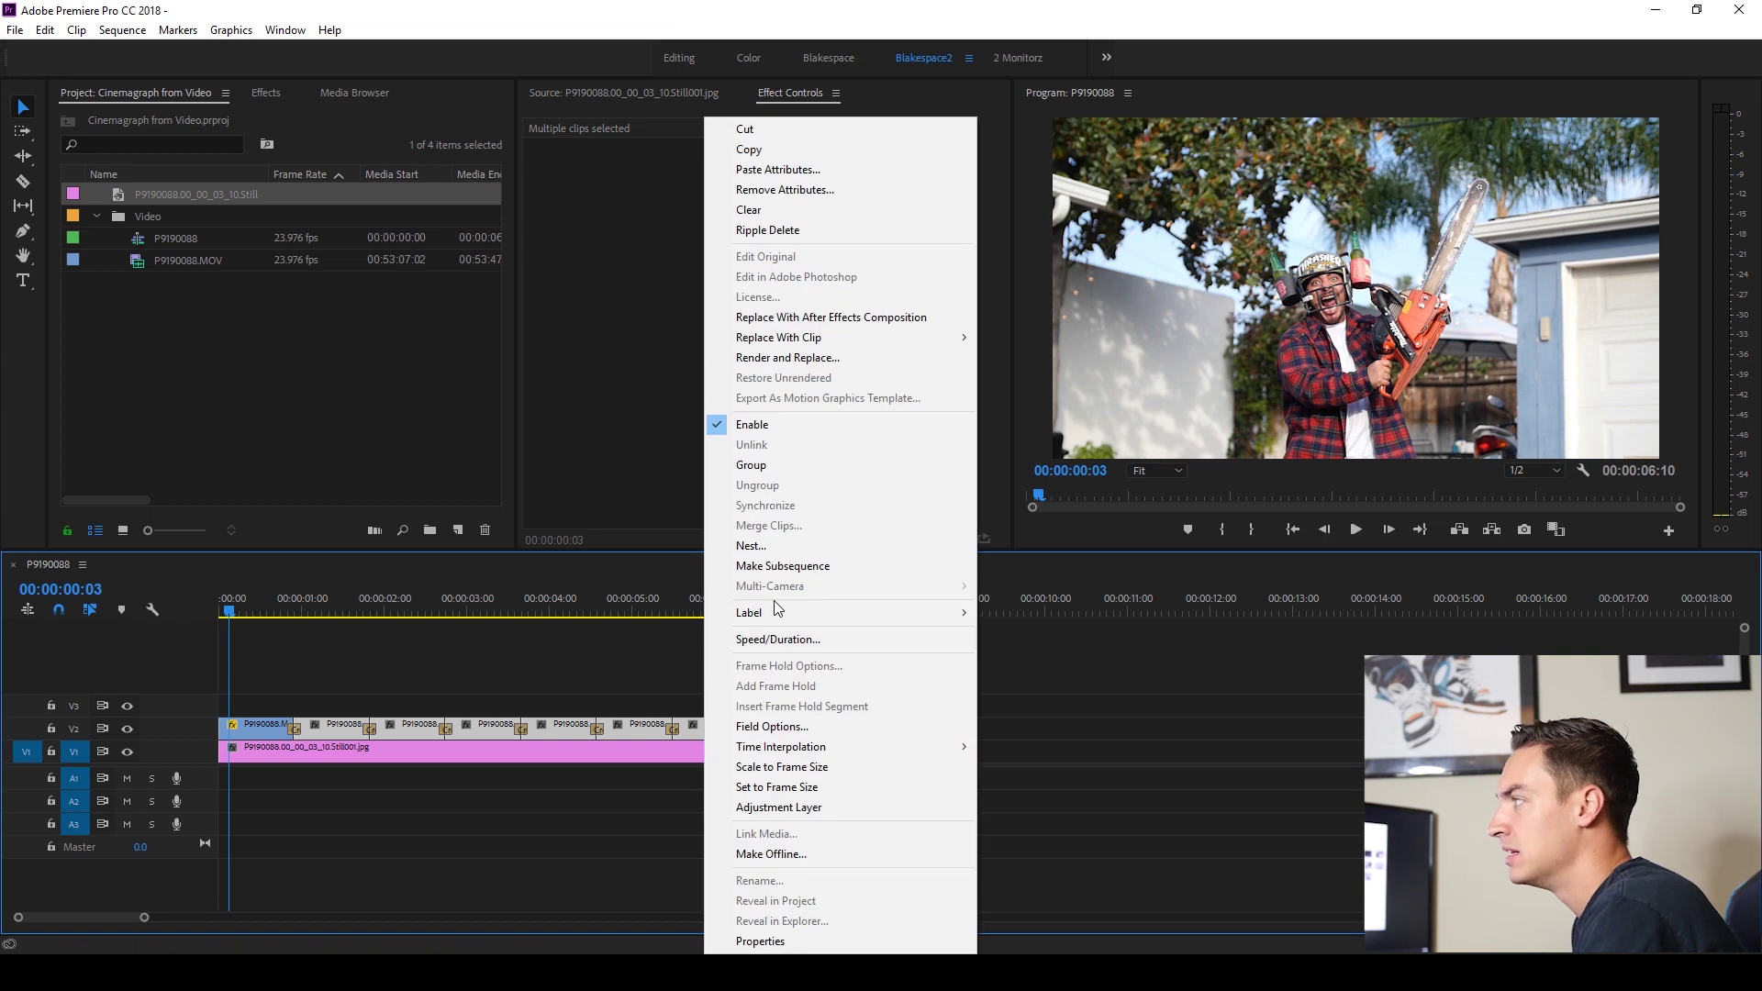
pyautogui.click(785, 174)
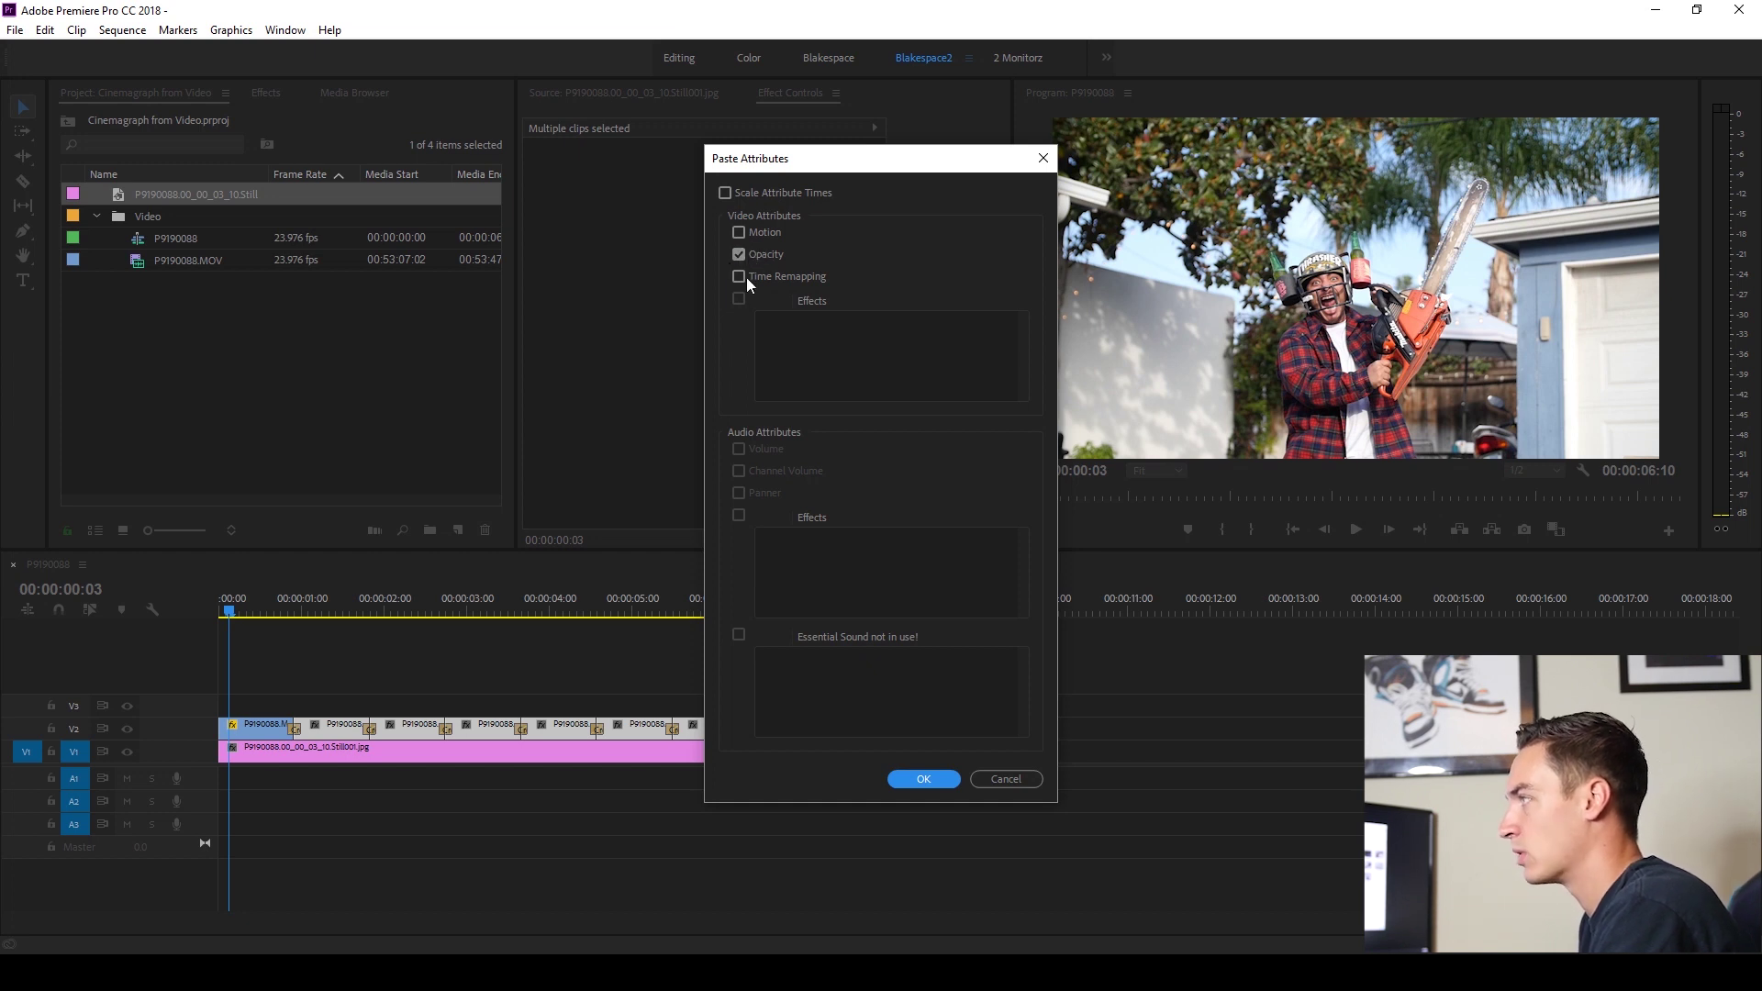
pyautogui.click(923, 779)
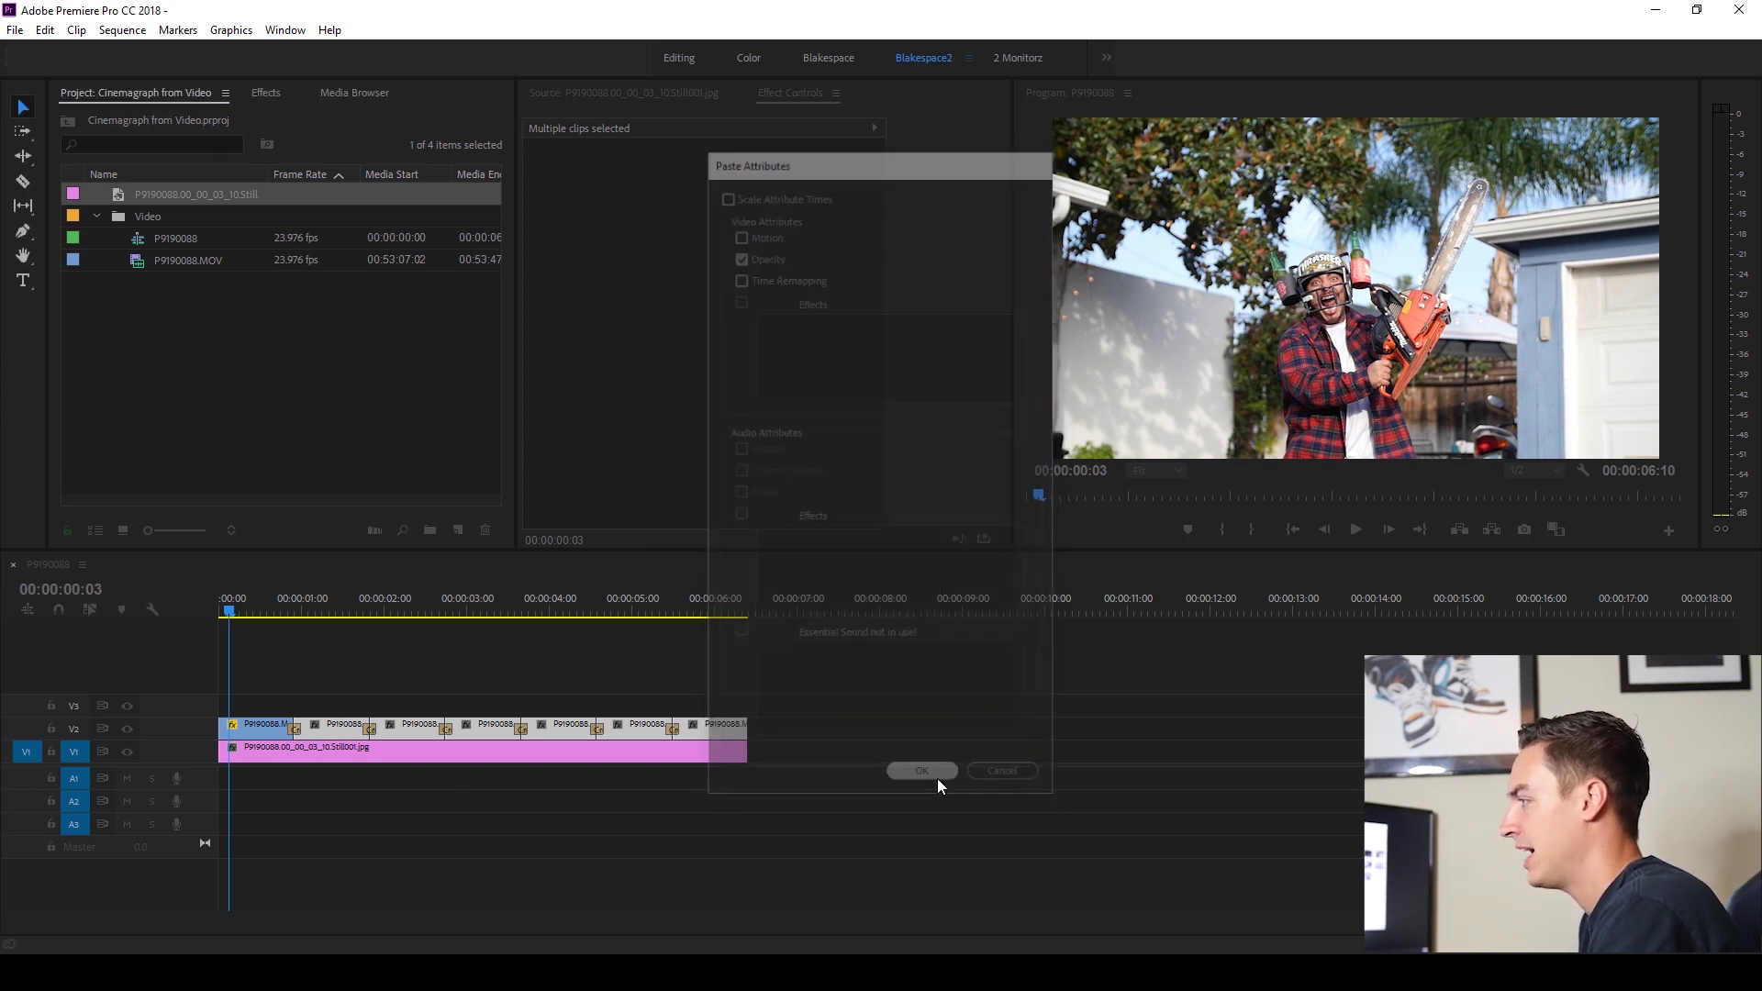
pyautogui.click(619, 660)
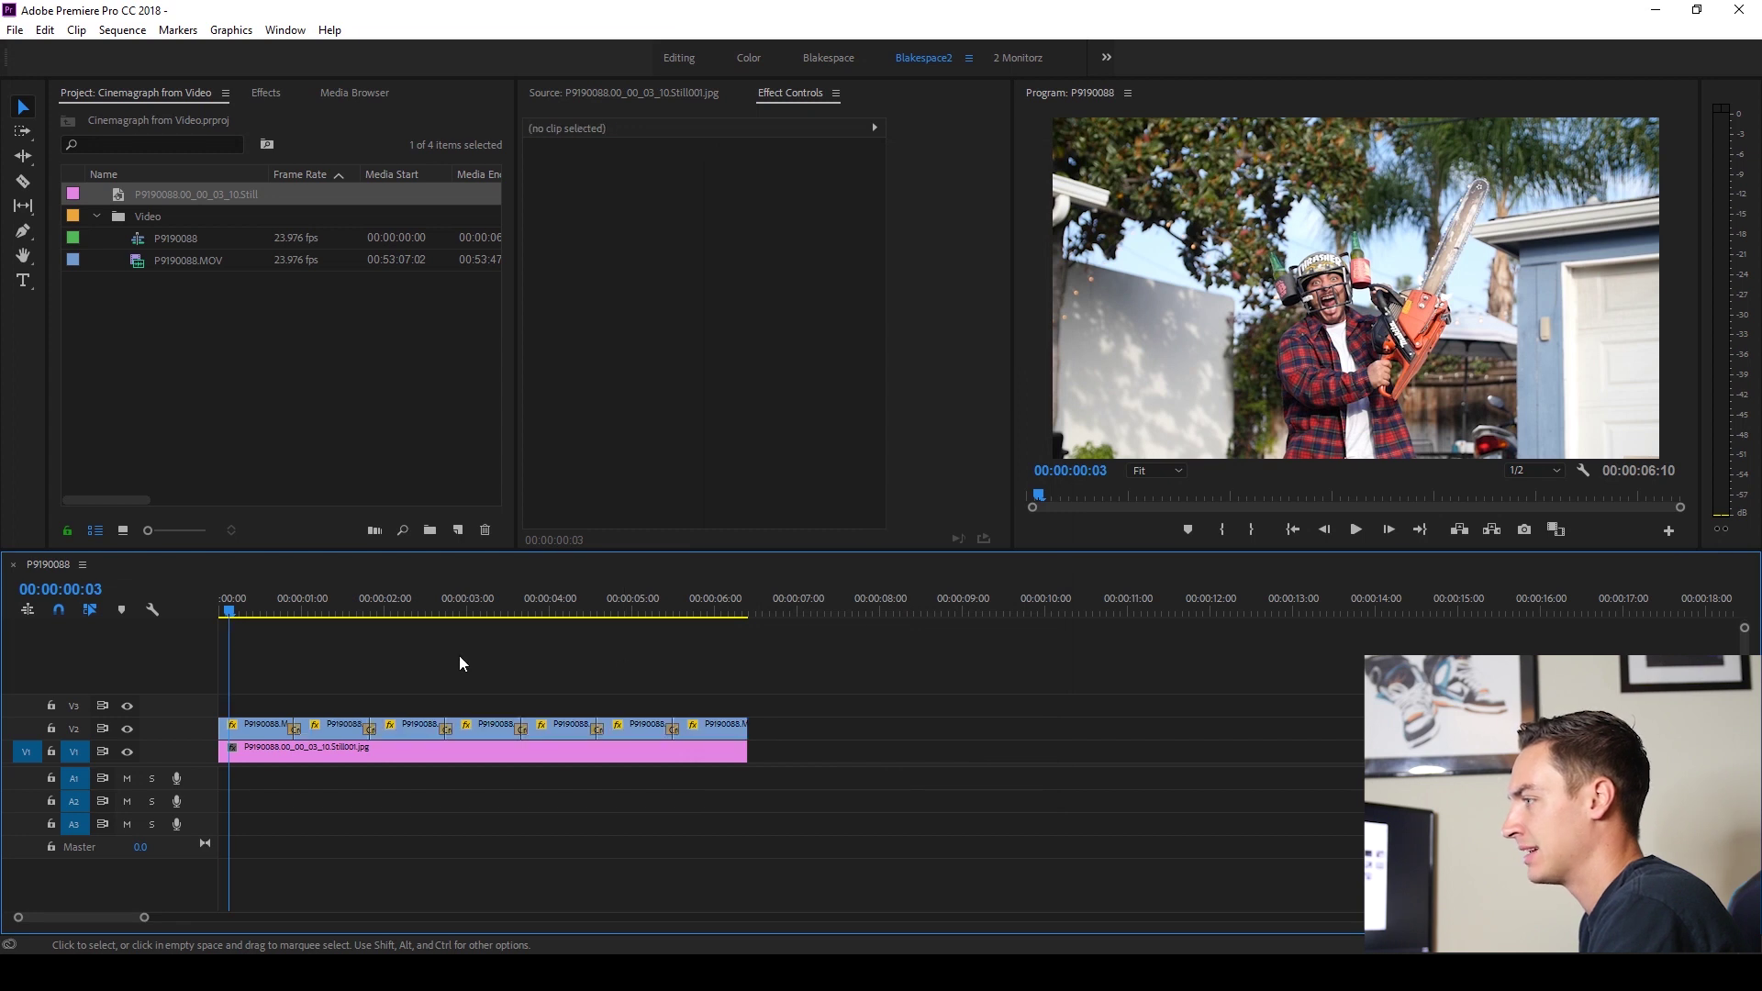
pyautogui.moveTo(264, 610); pyautogui.dragTo(182, 608)
pyautogui.click(330, 730)
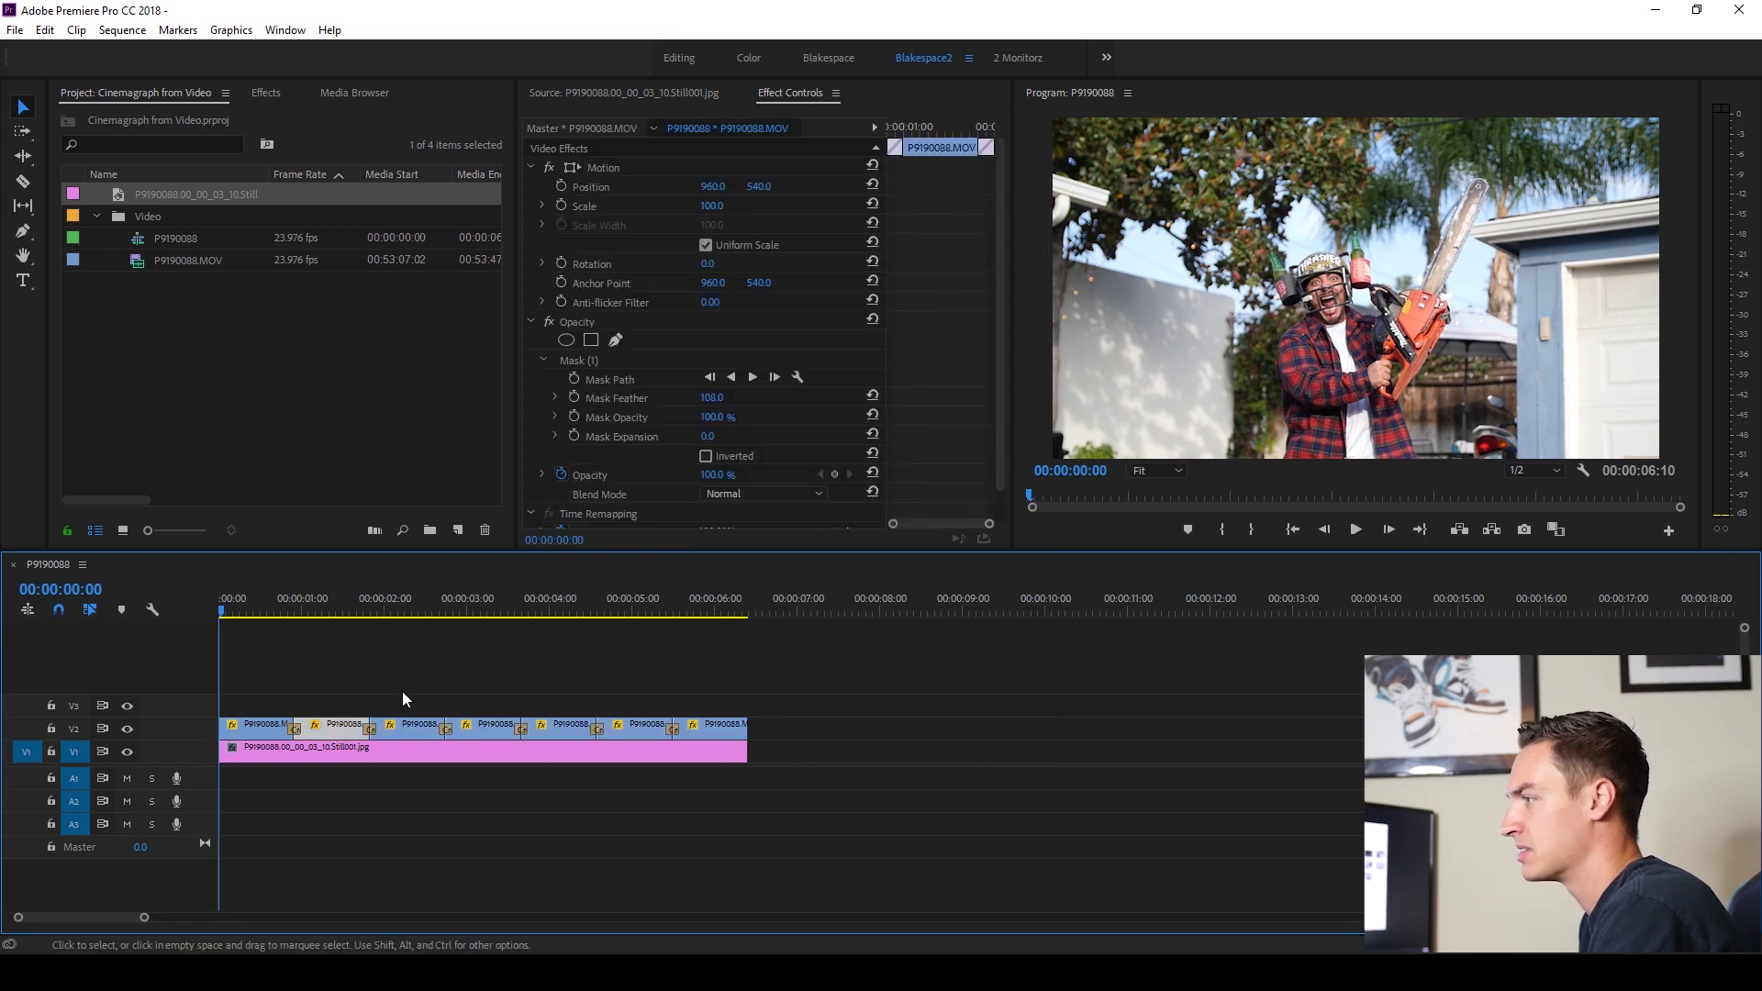
pyautogui.click(575, 731)
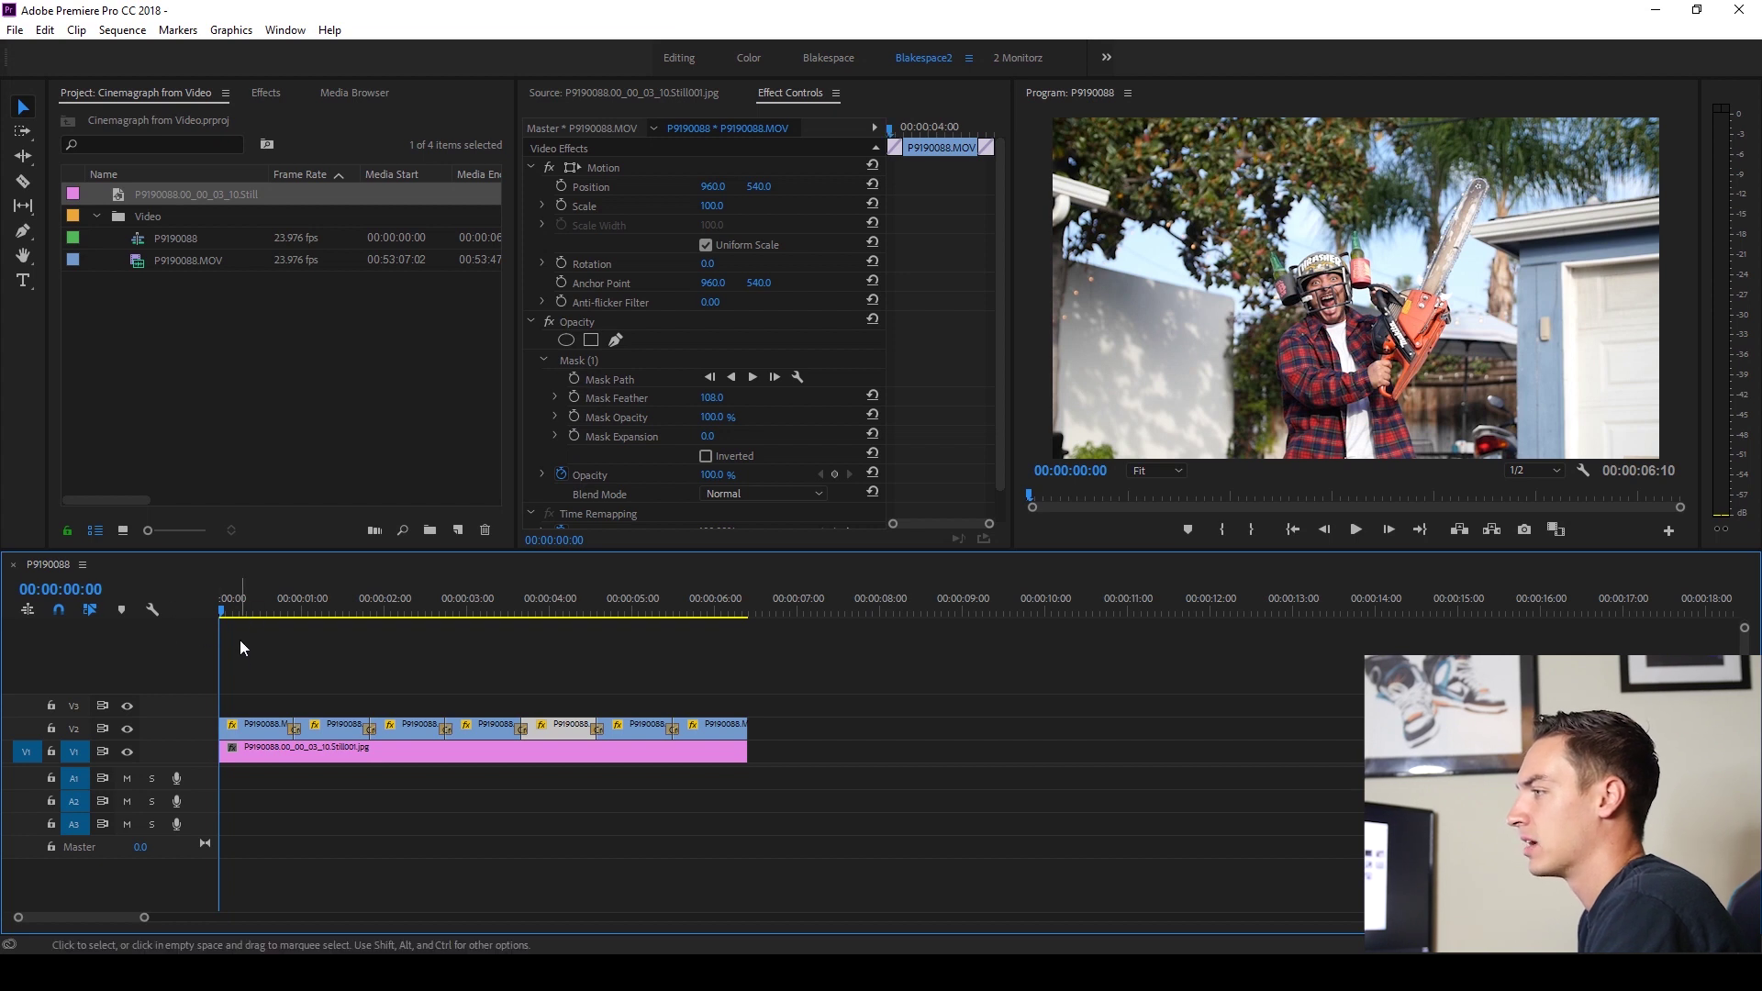
pyautogui.press('space')
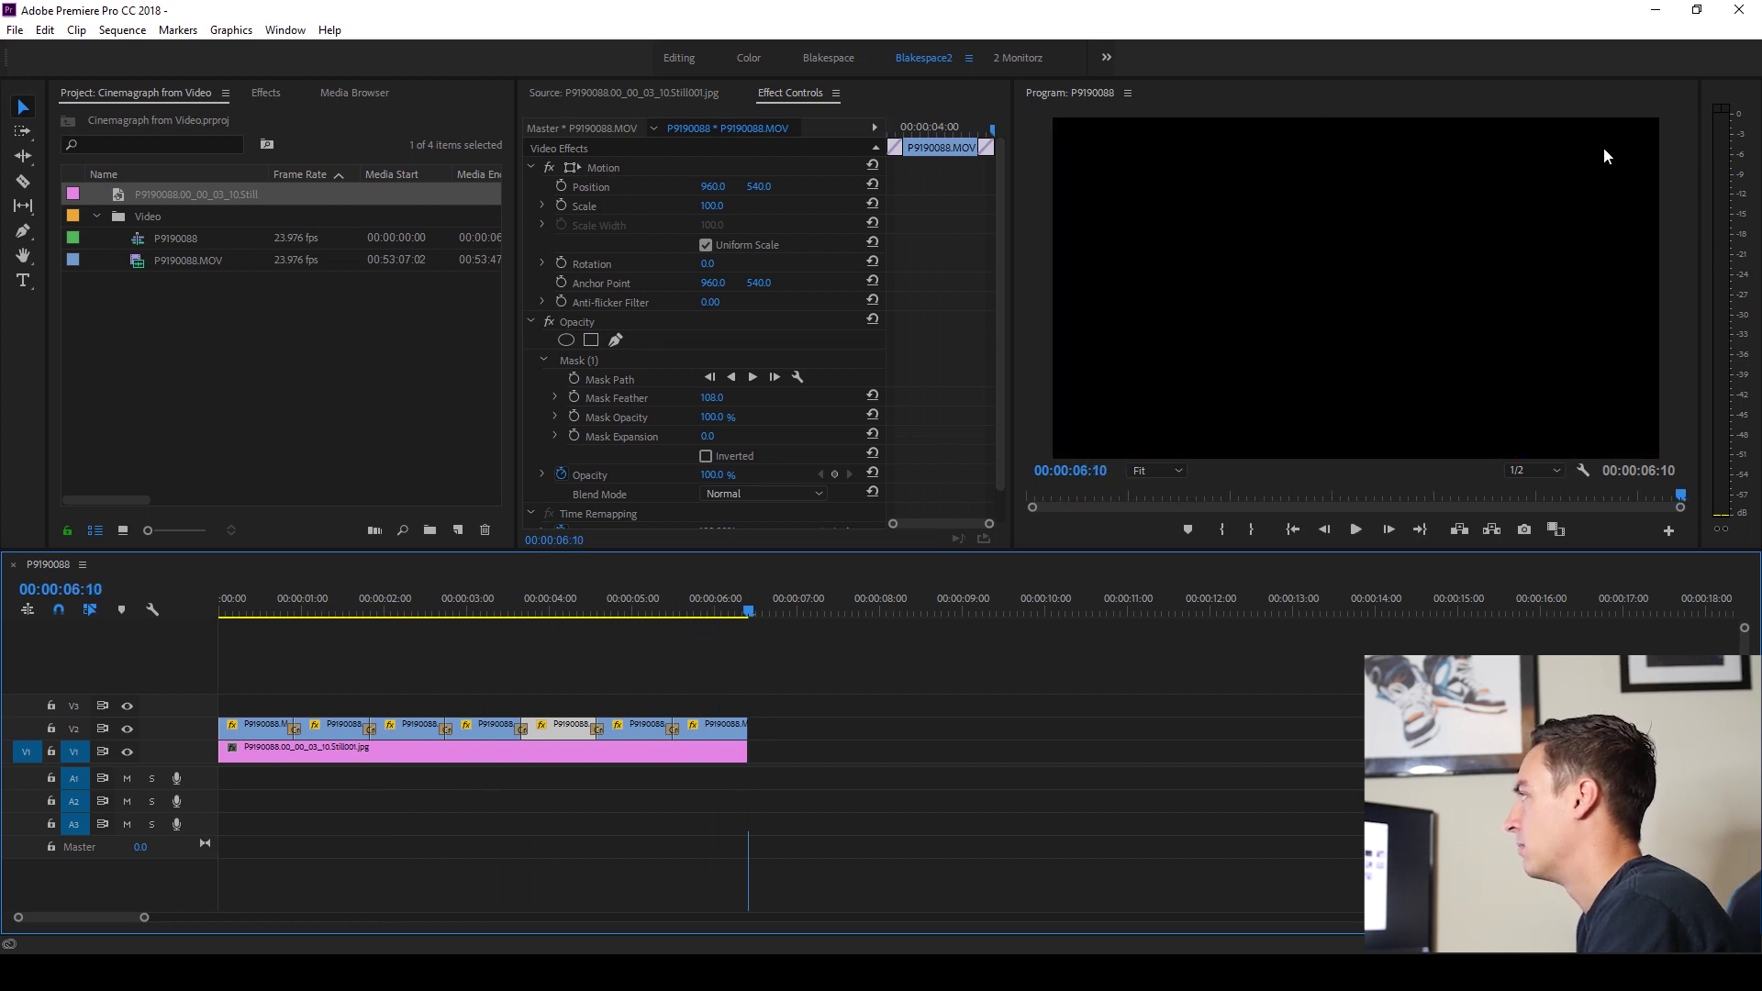
pyautogui.press('space')
pyautogui.press('space')
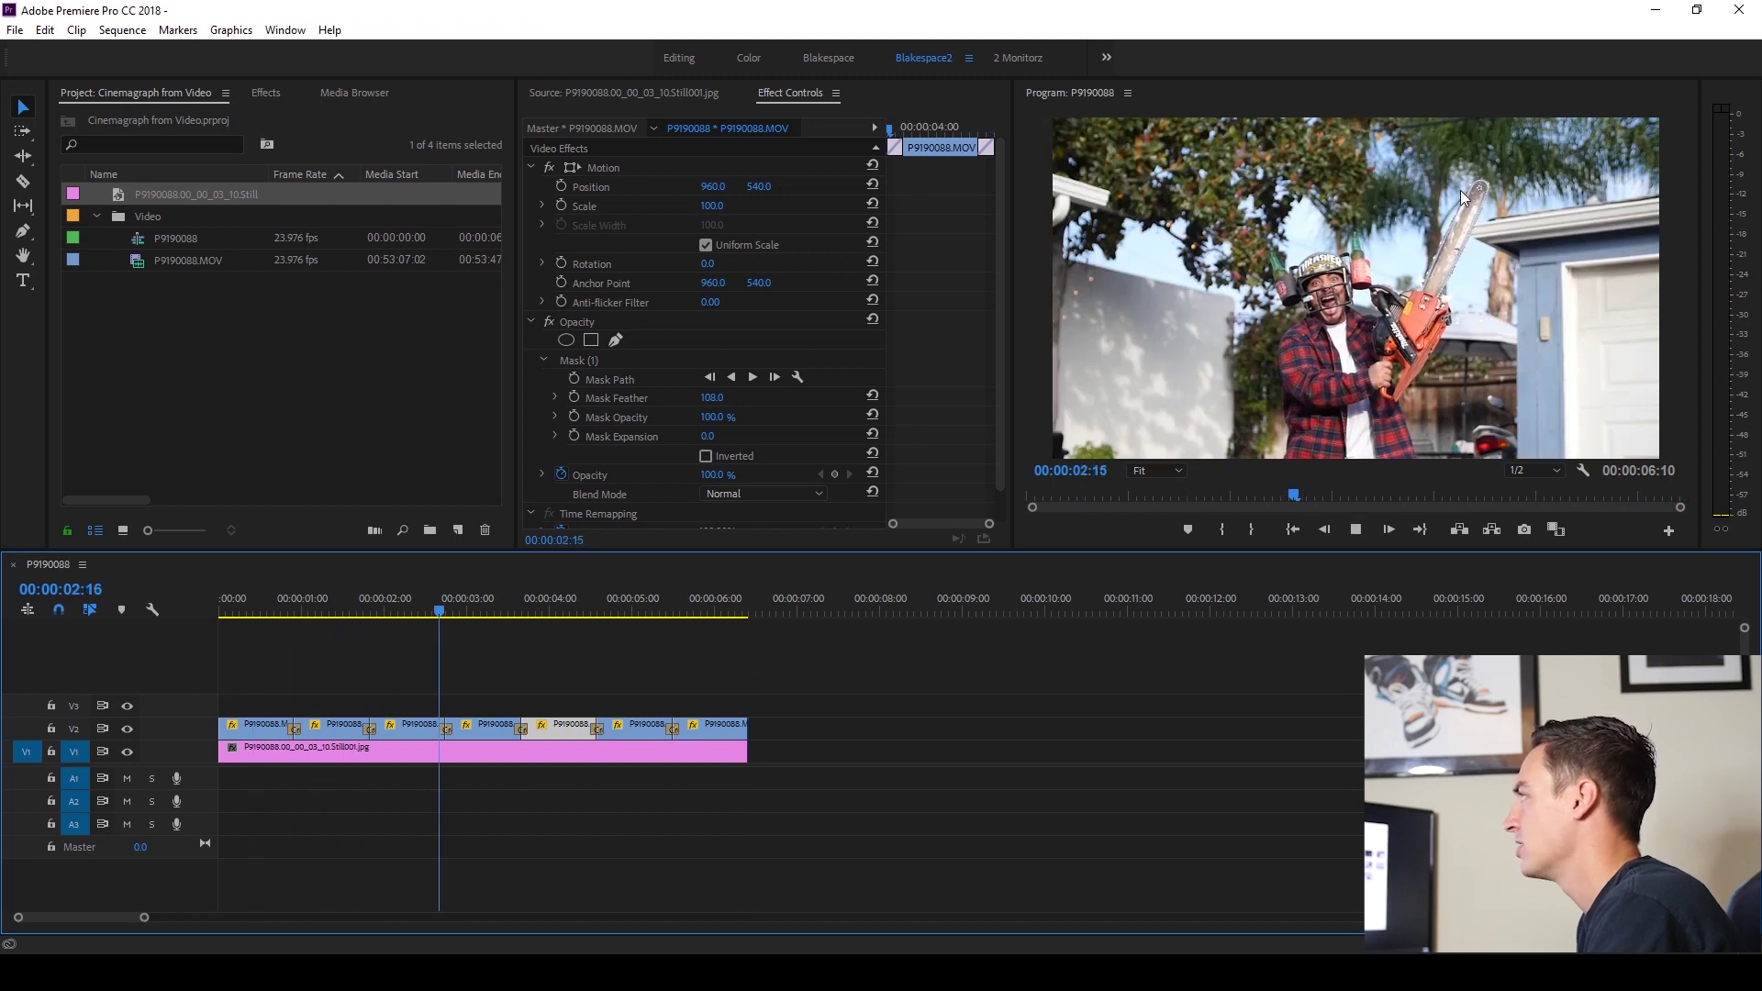
pyautogui.click(524, 682)
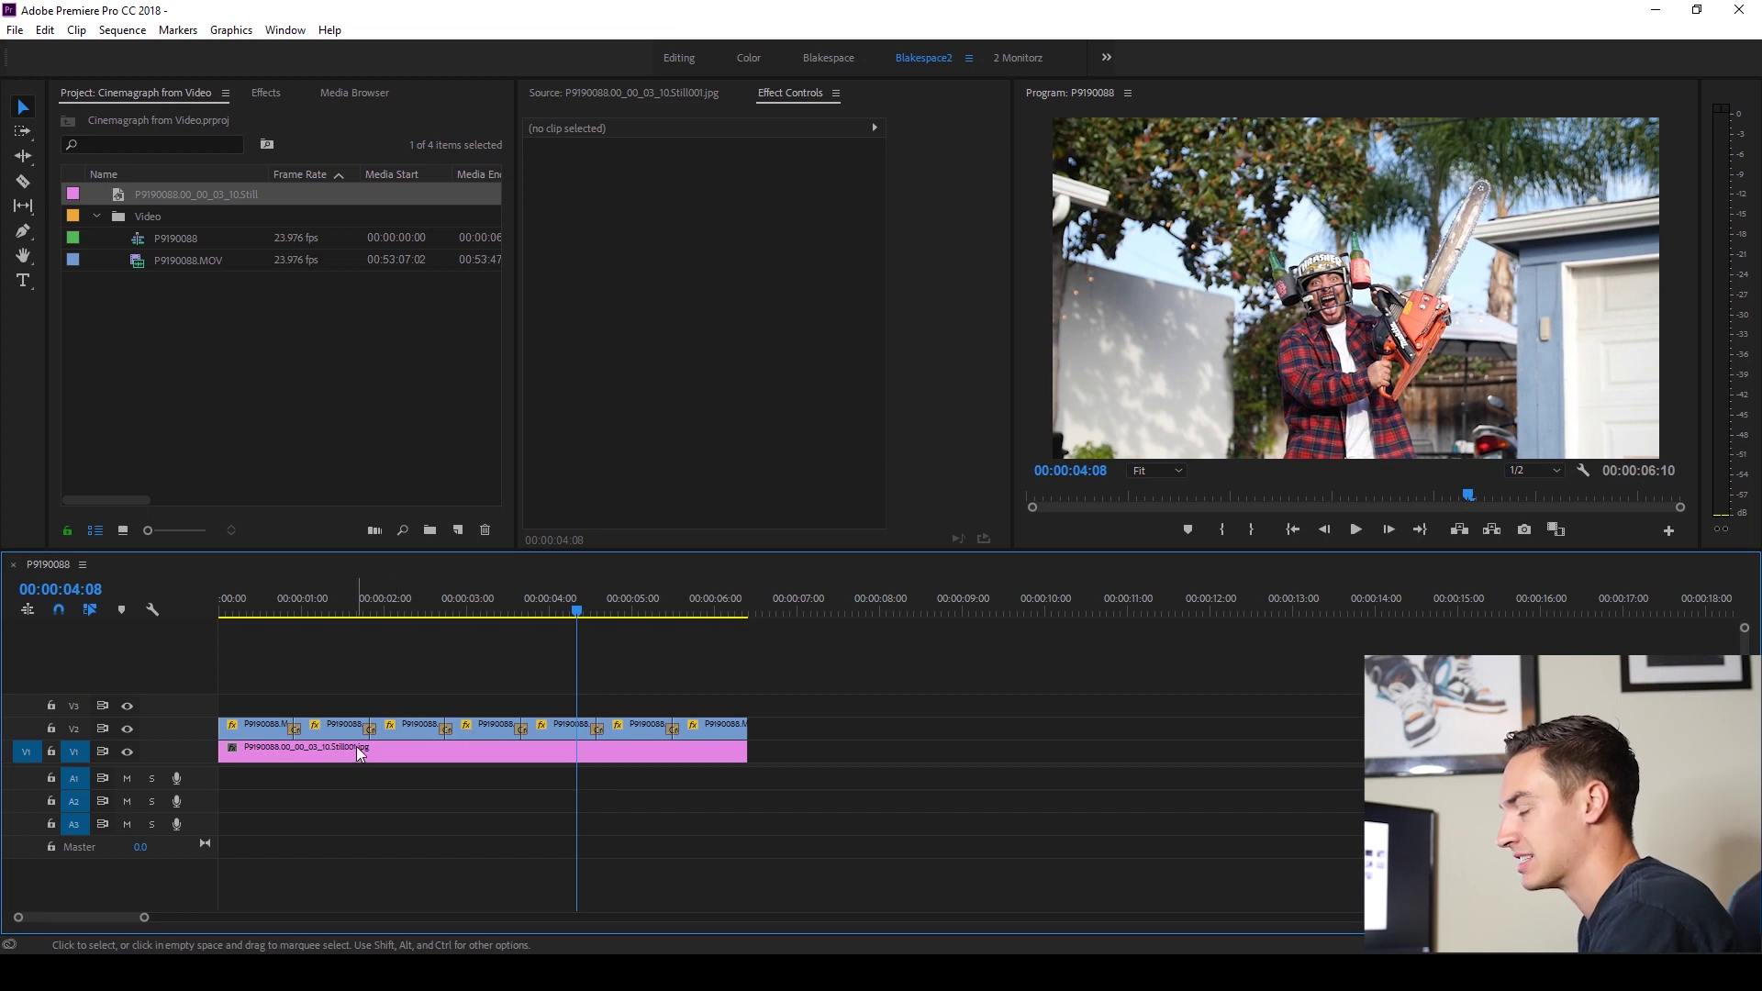
# Step: Mark the P9190088 sequence with an In point at 00:00:00:22 and an Out point at 00:00:04:13
pyautogui.moveTo(276, 607); pyautogui.dragTo(301, 602)
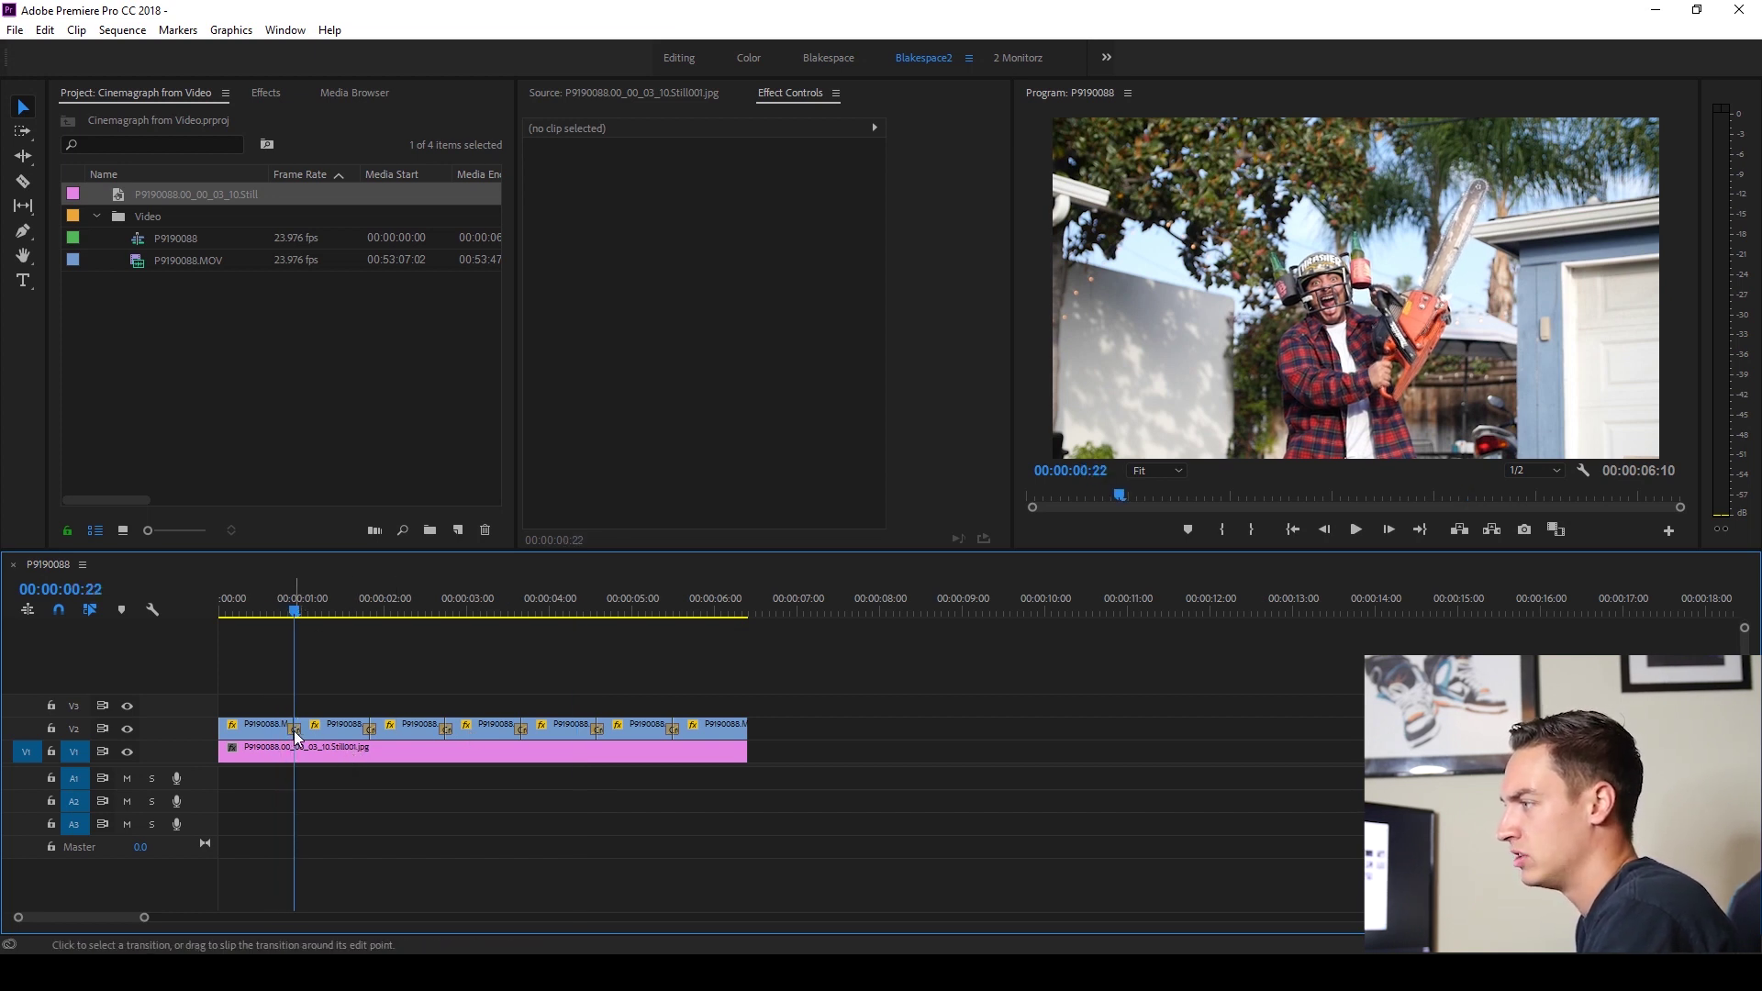
pyautogui.press('=')
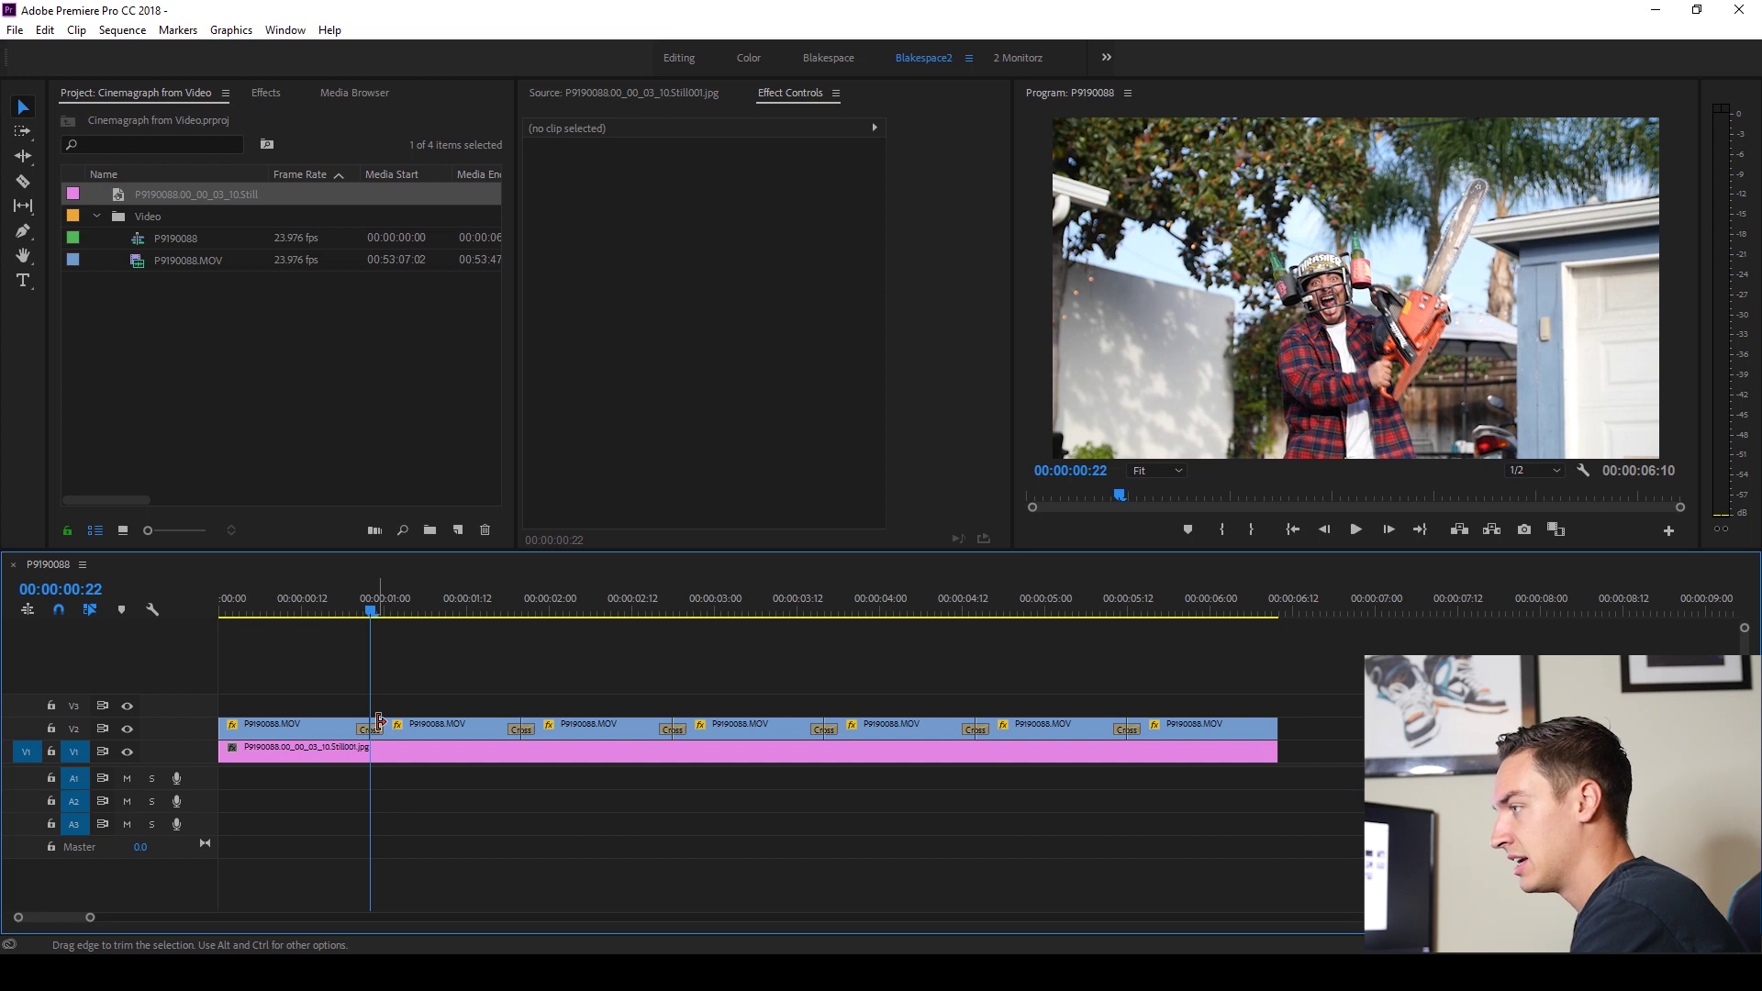
pyautogui.press('i')
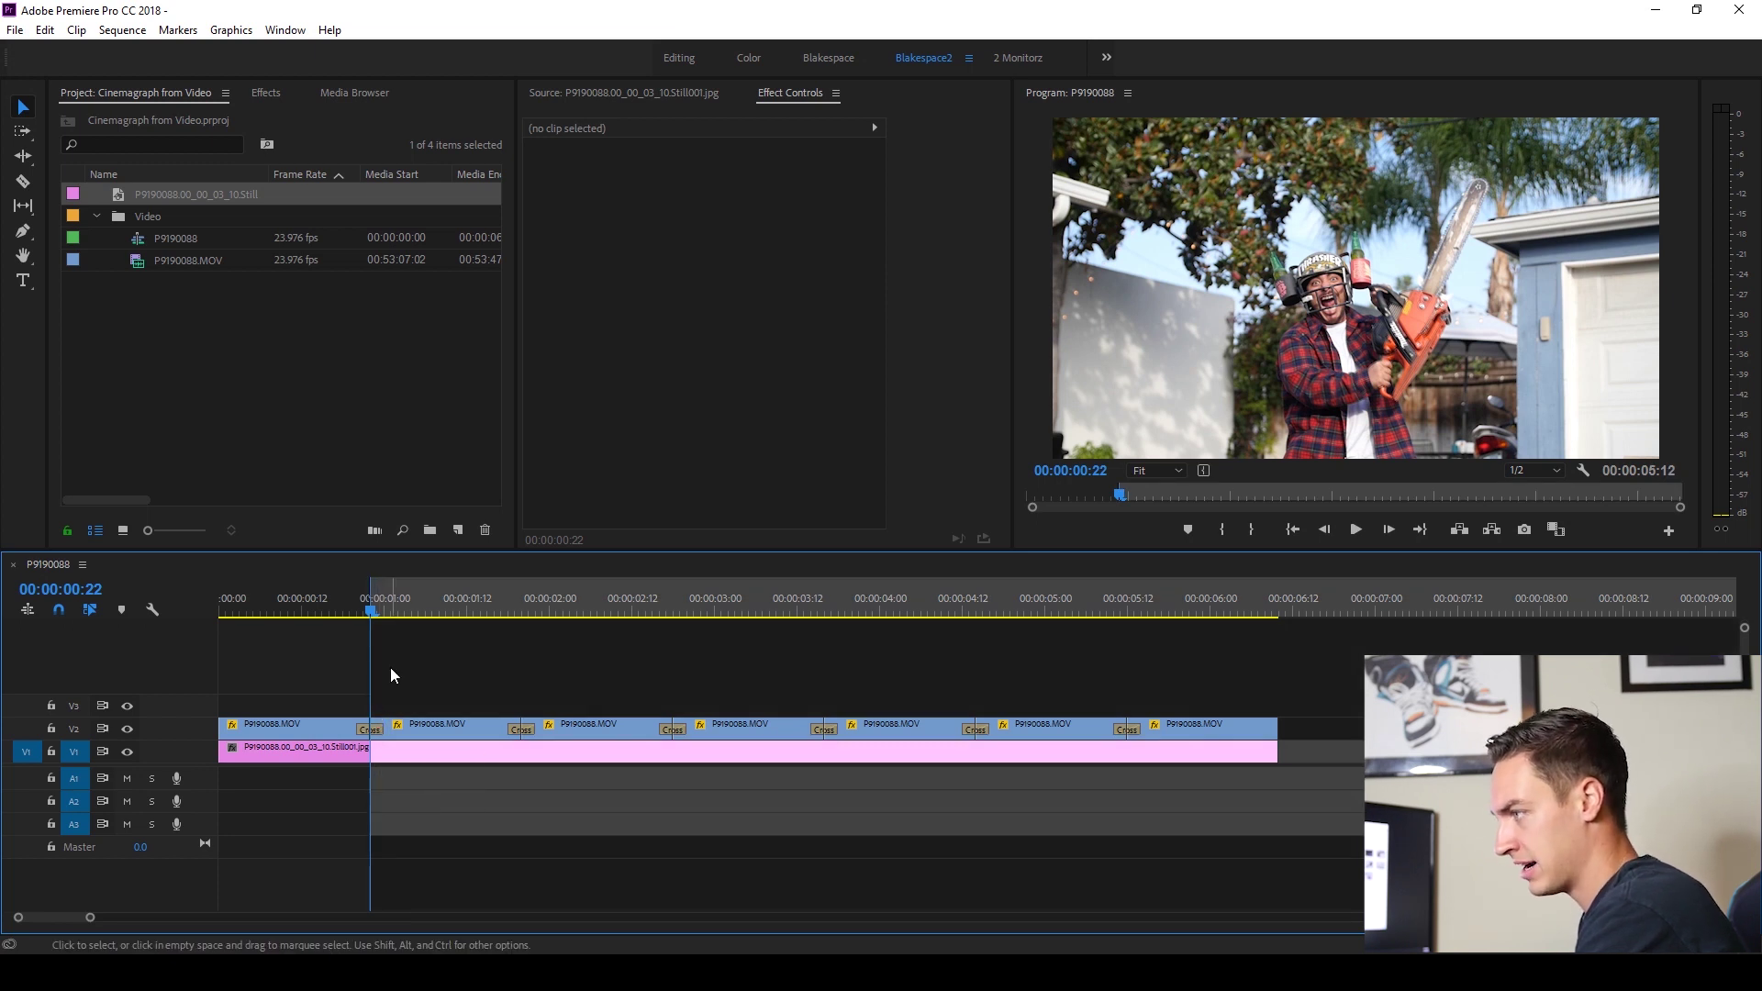
pyautogui.click(971, 610)
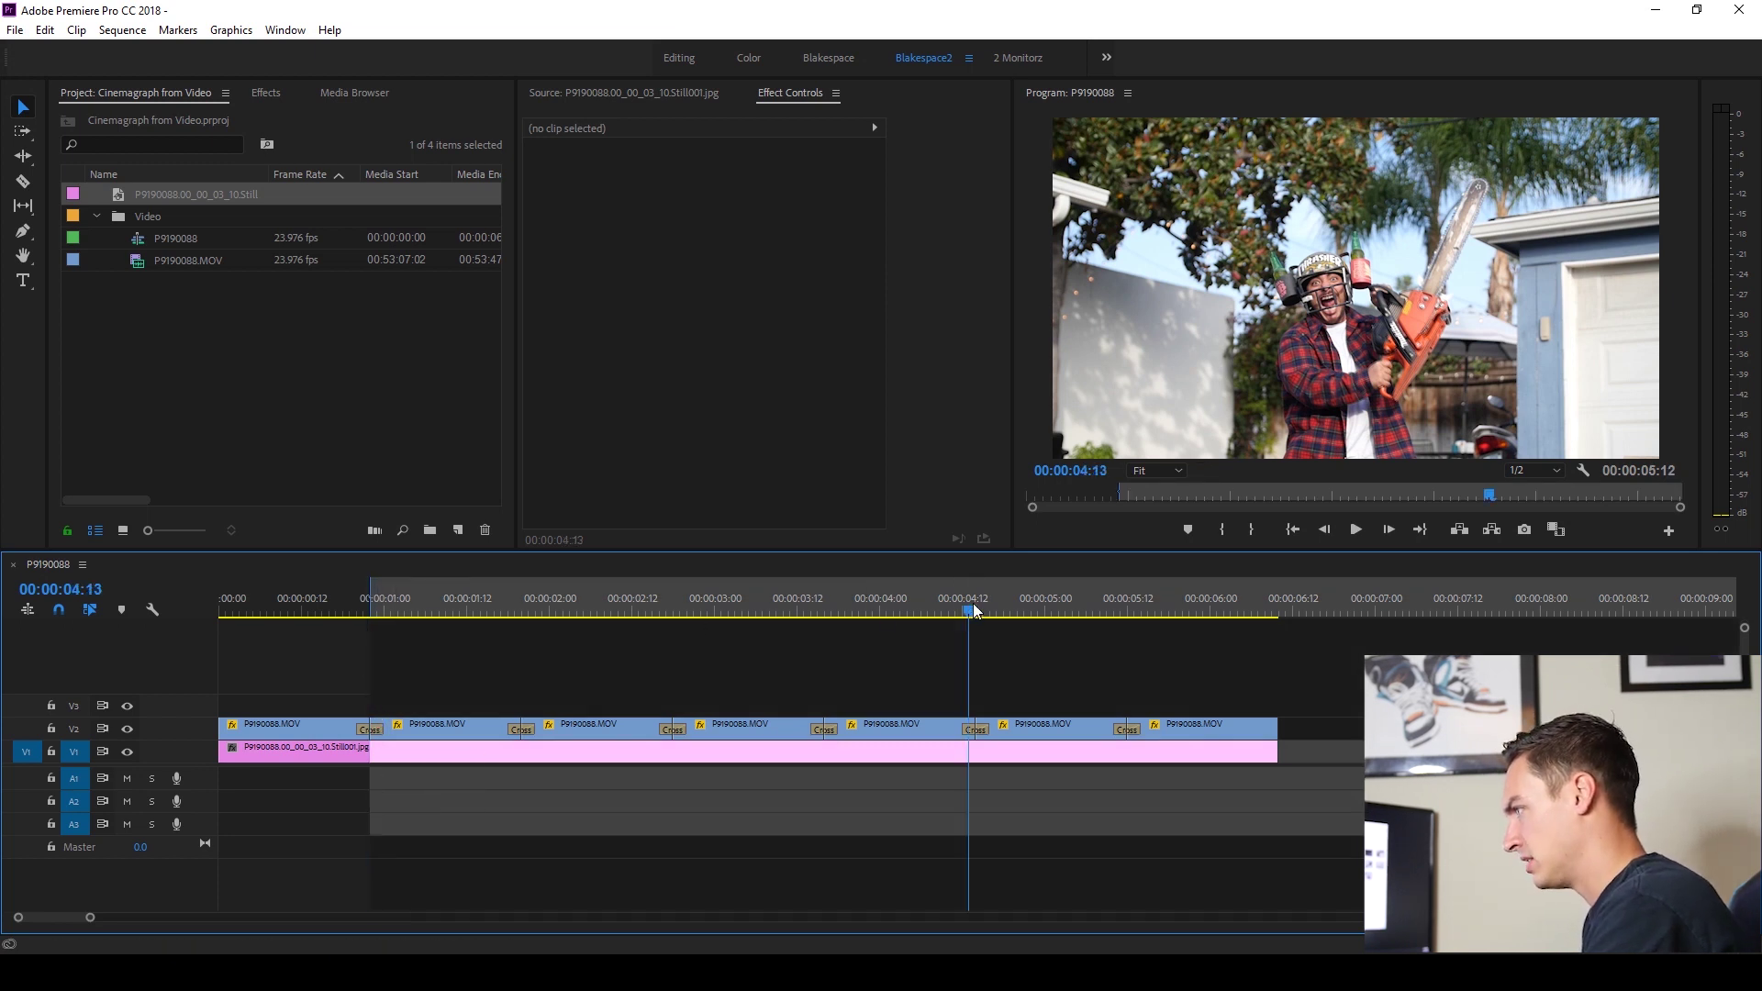
pyautogui.press('o')
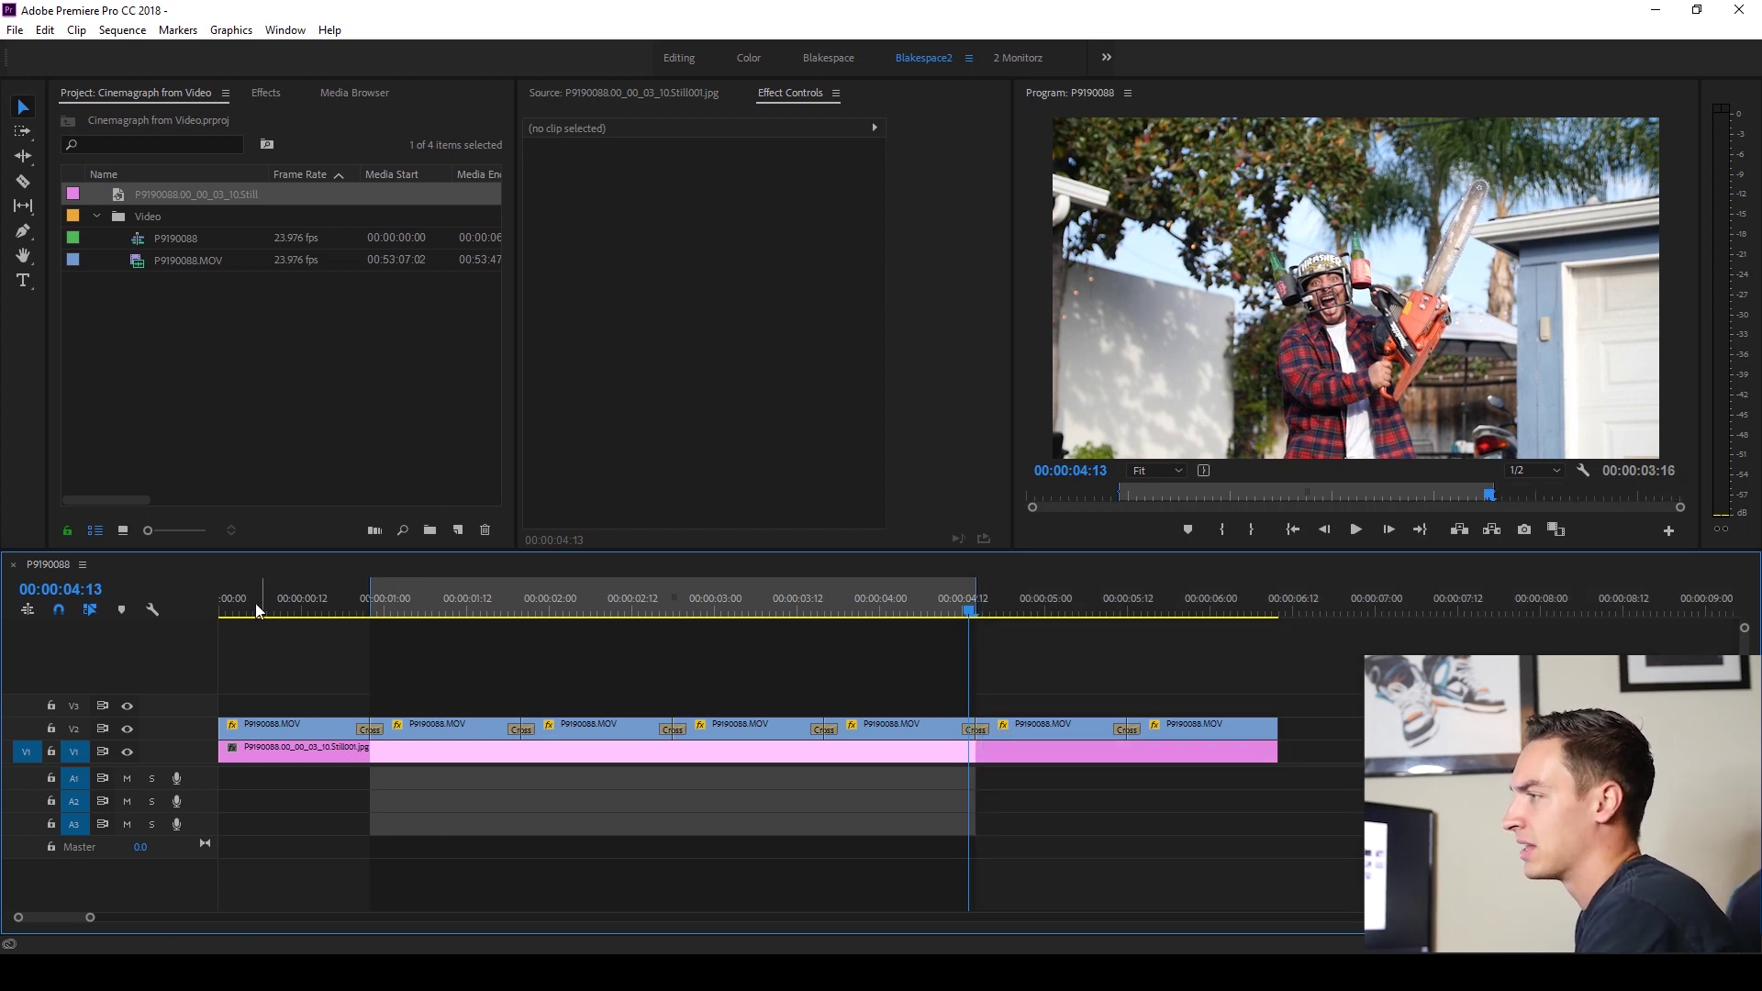
pyautogui.moveTo(250, 602); pyautogui.dragTo(217, 602)
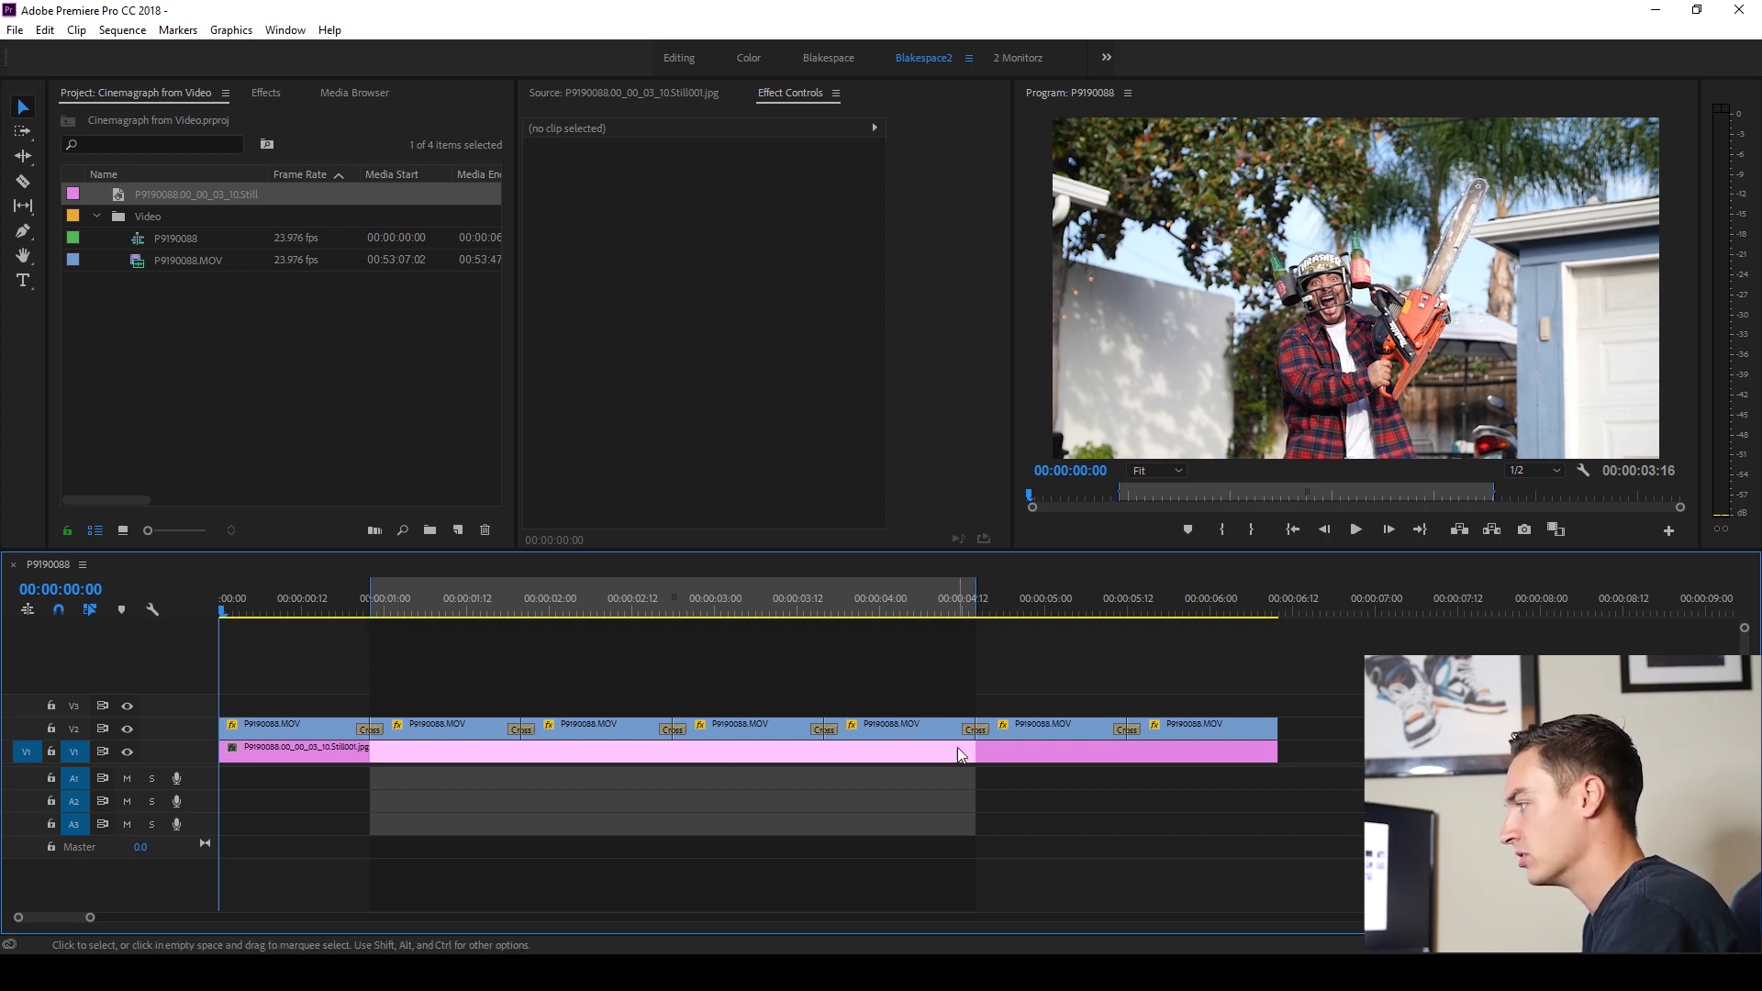
pyautogui.click(16, 29)
# Step: Bring up Export Settings via File > Export > Media, exporting the In/Out range as H.264
pyautogui.moveTo(127, 588)
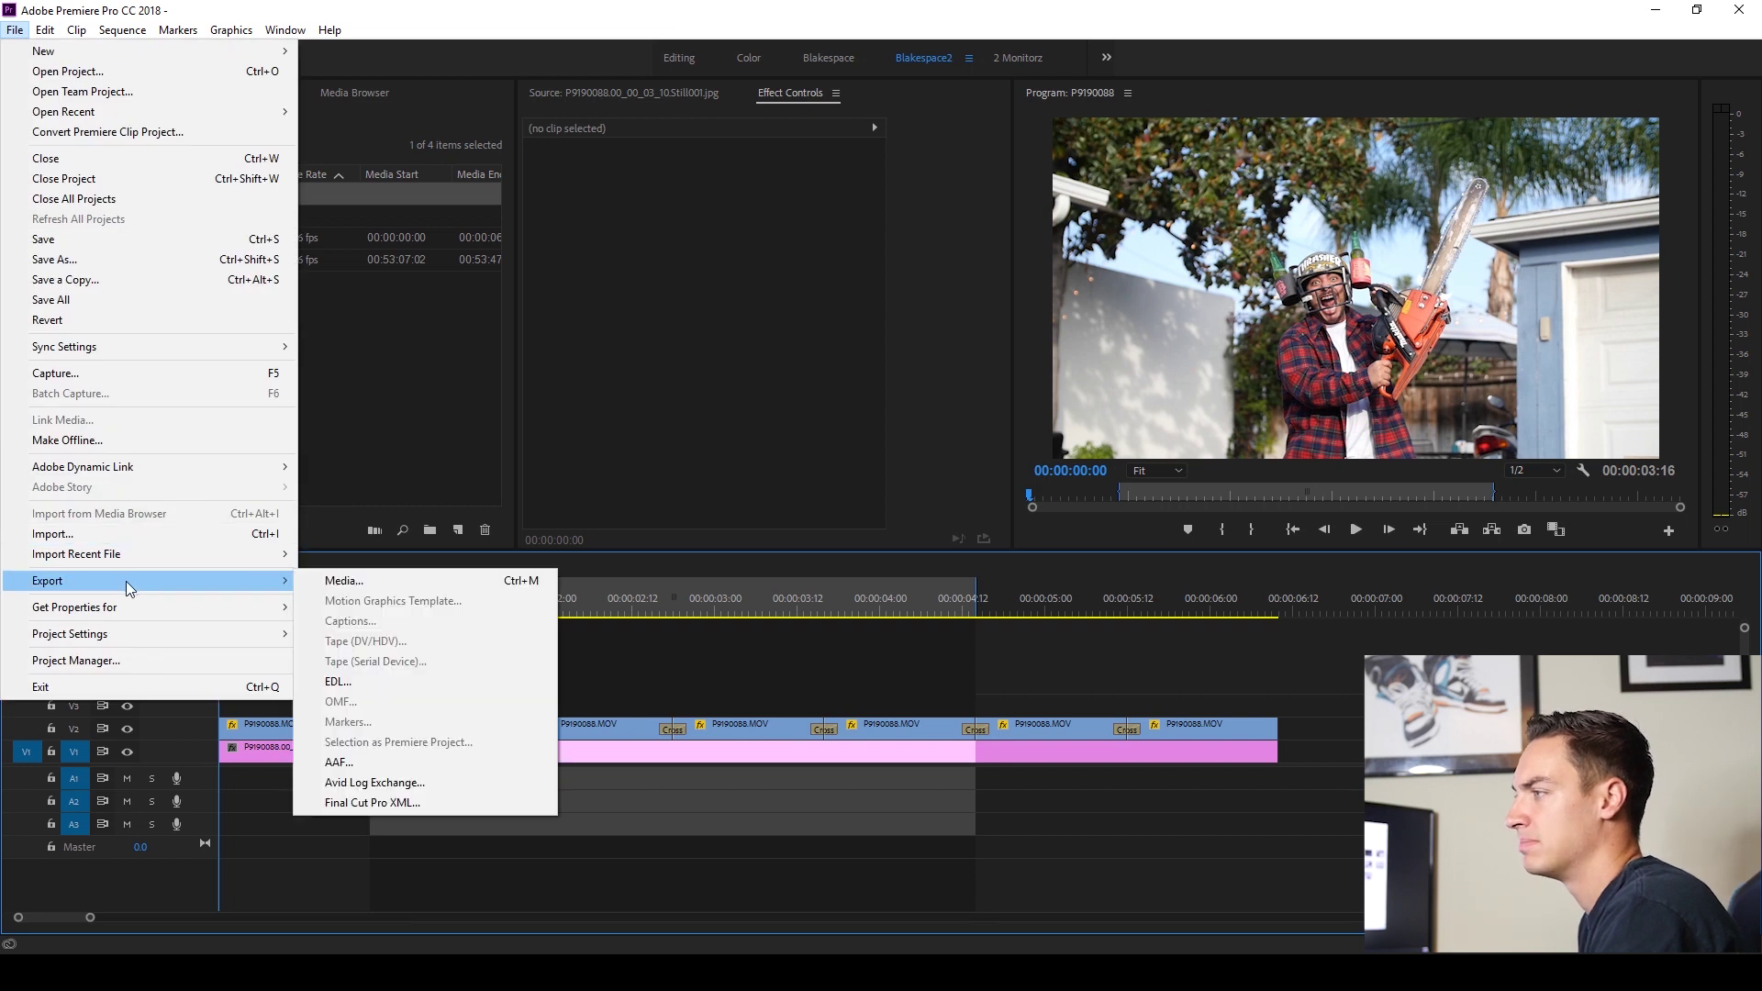
pyautogui.click(356, 586)
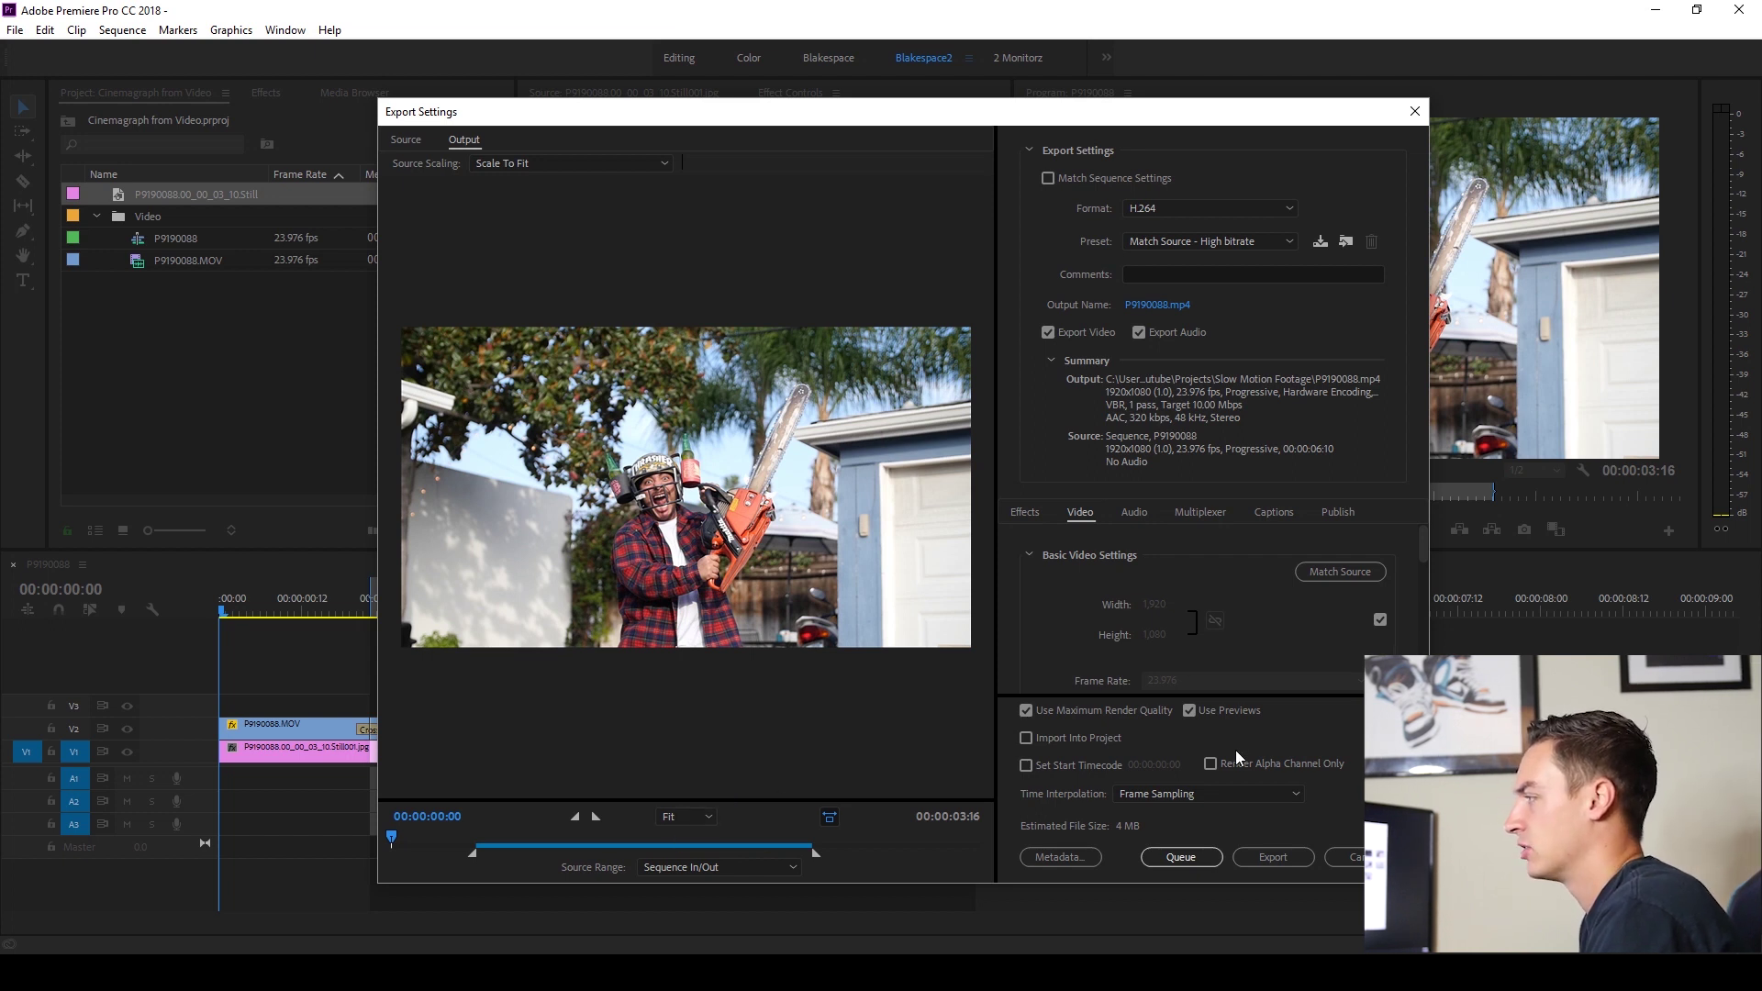
pyautogui.click(1143, 242)
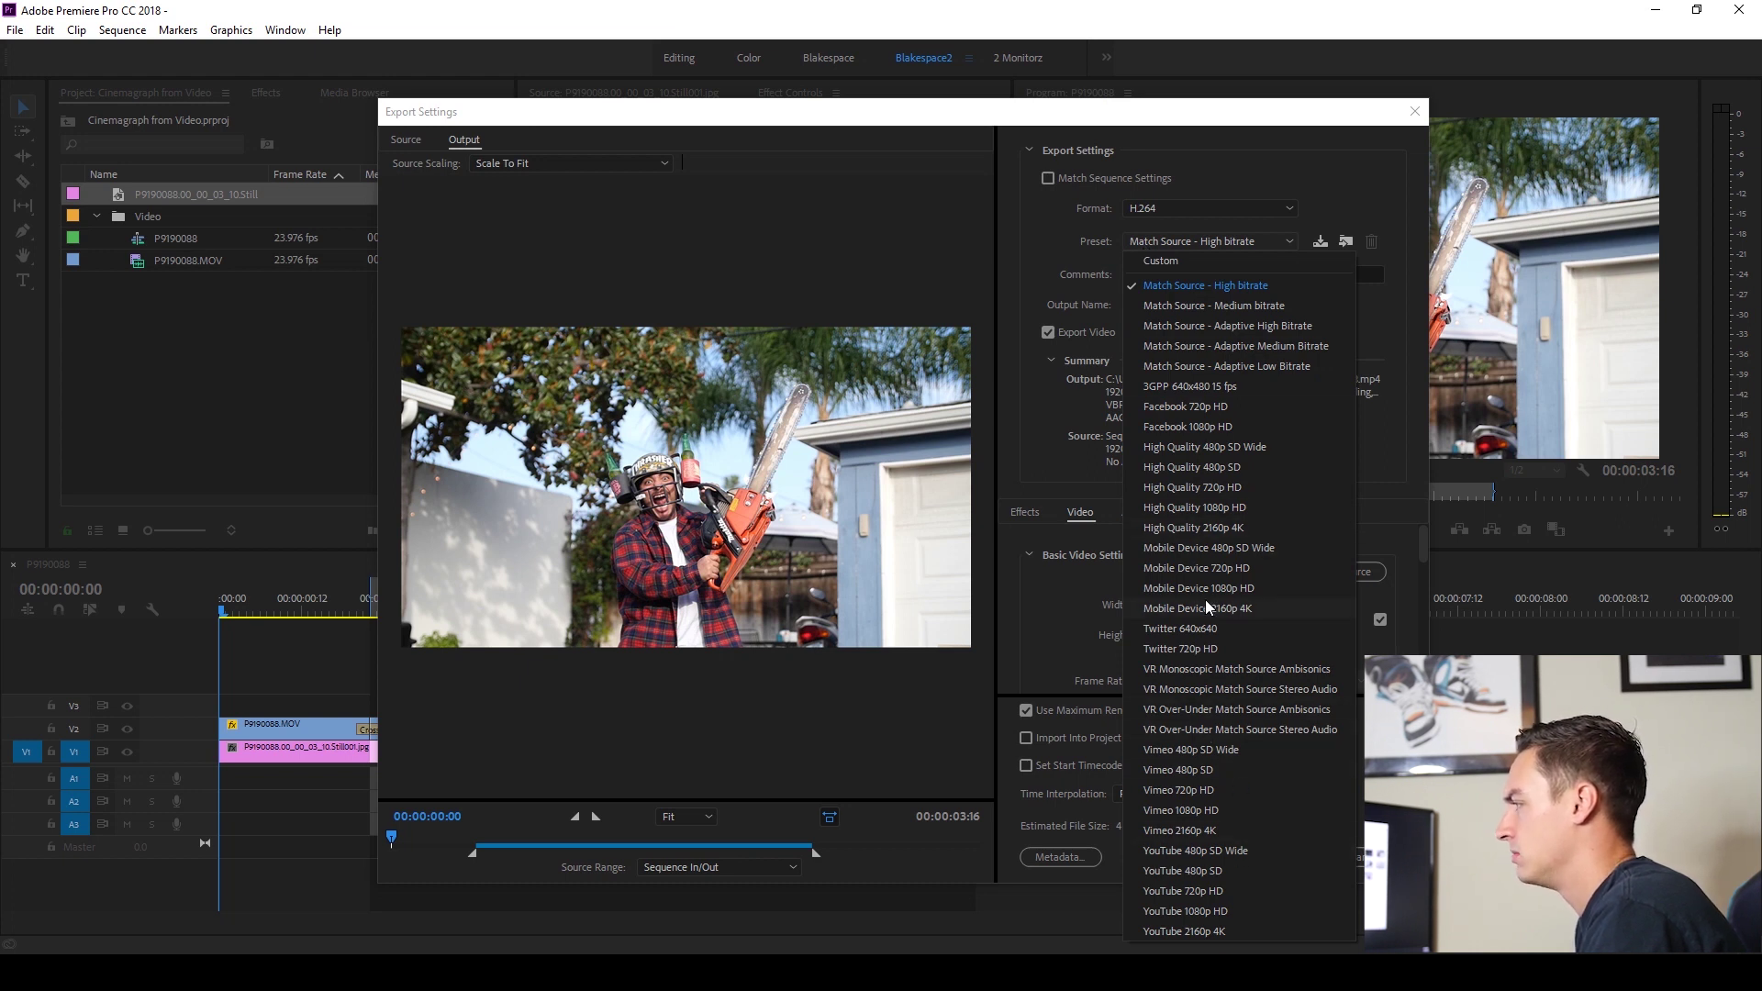
# Step: Apply the Mobile Device 1080p HD preset, drop audio, enable Maximum Render Quality, Previews and Maximum Depth
pyautogui.click(1225, 588)
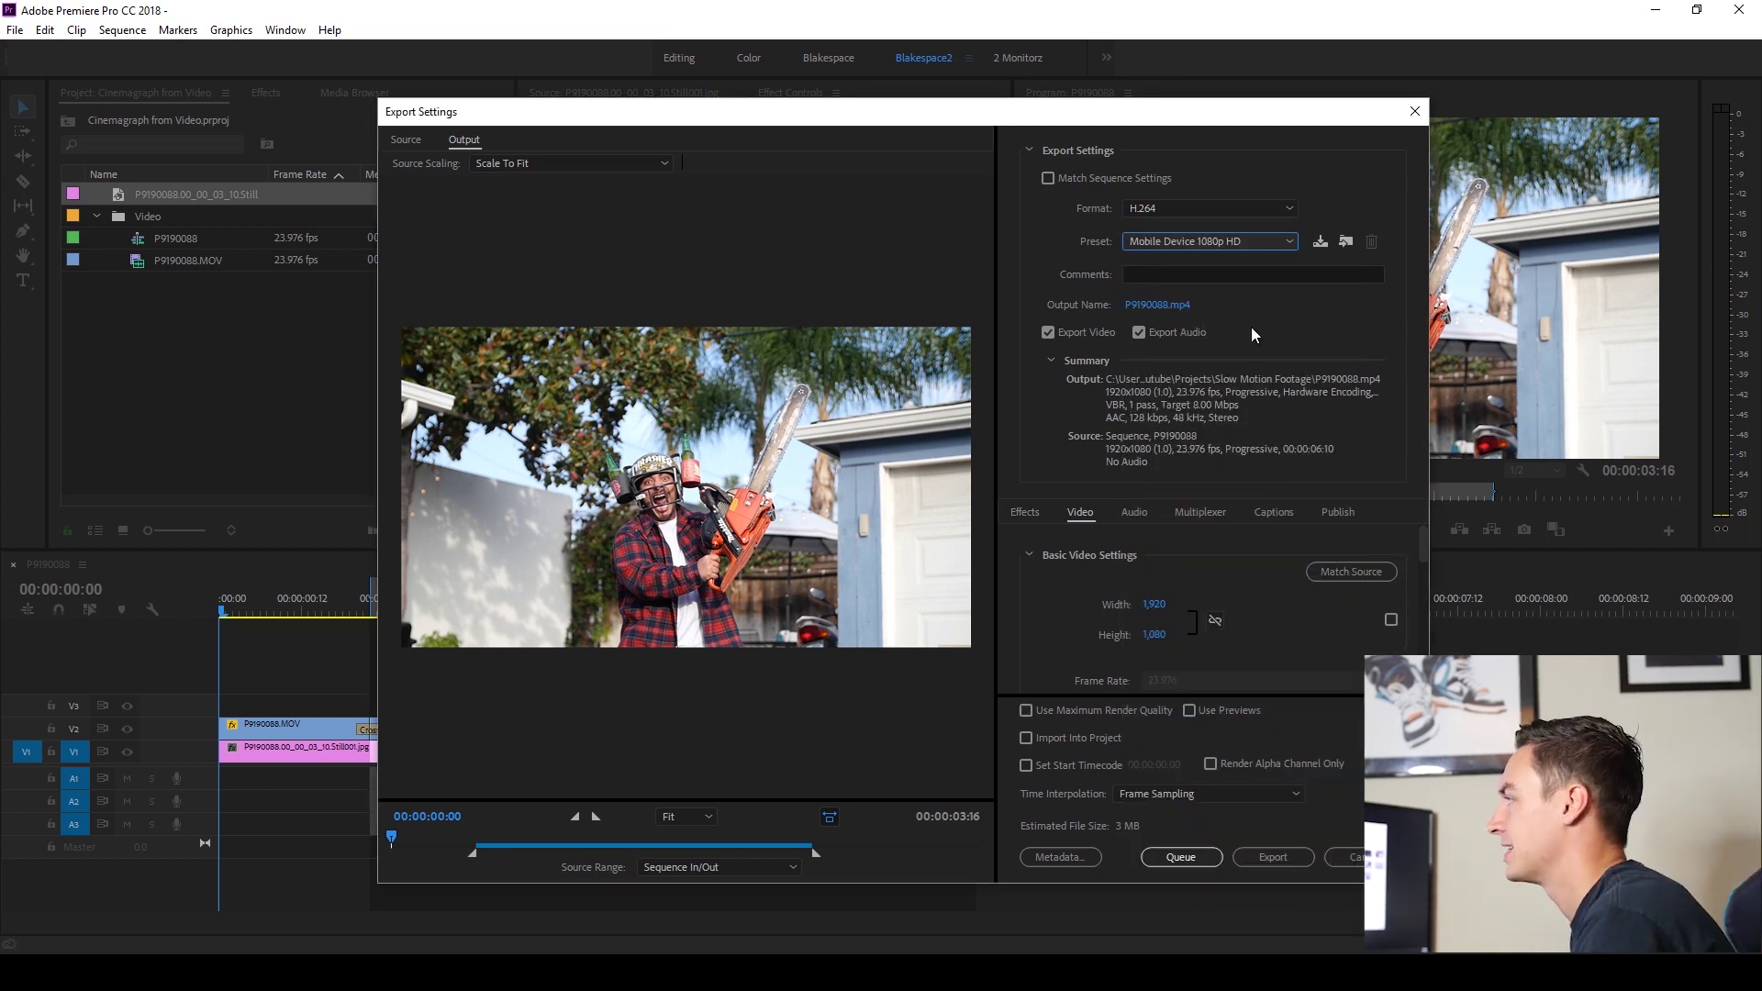
pyautogui.click(1261, 351)
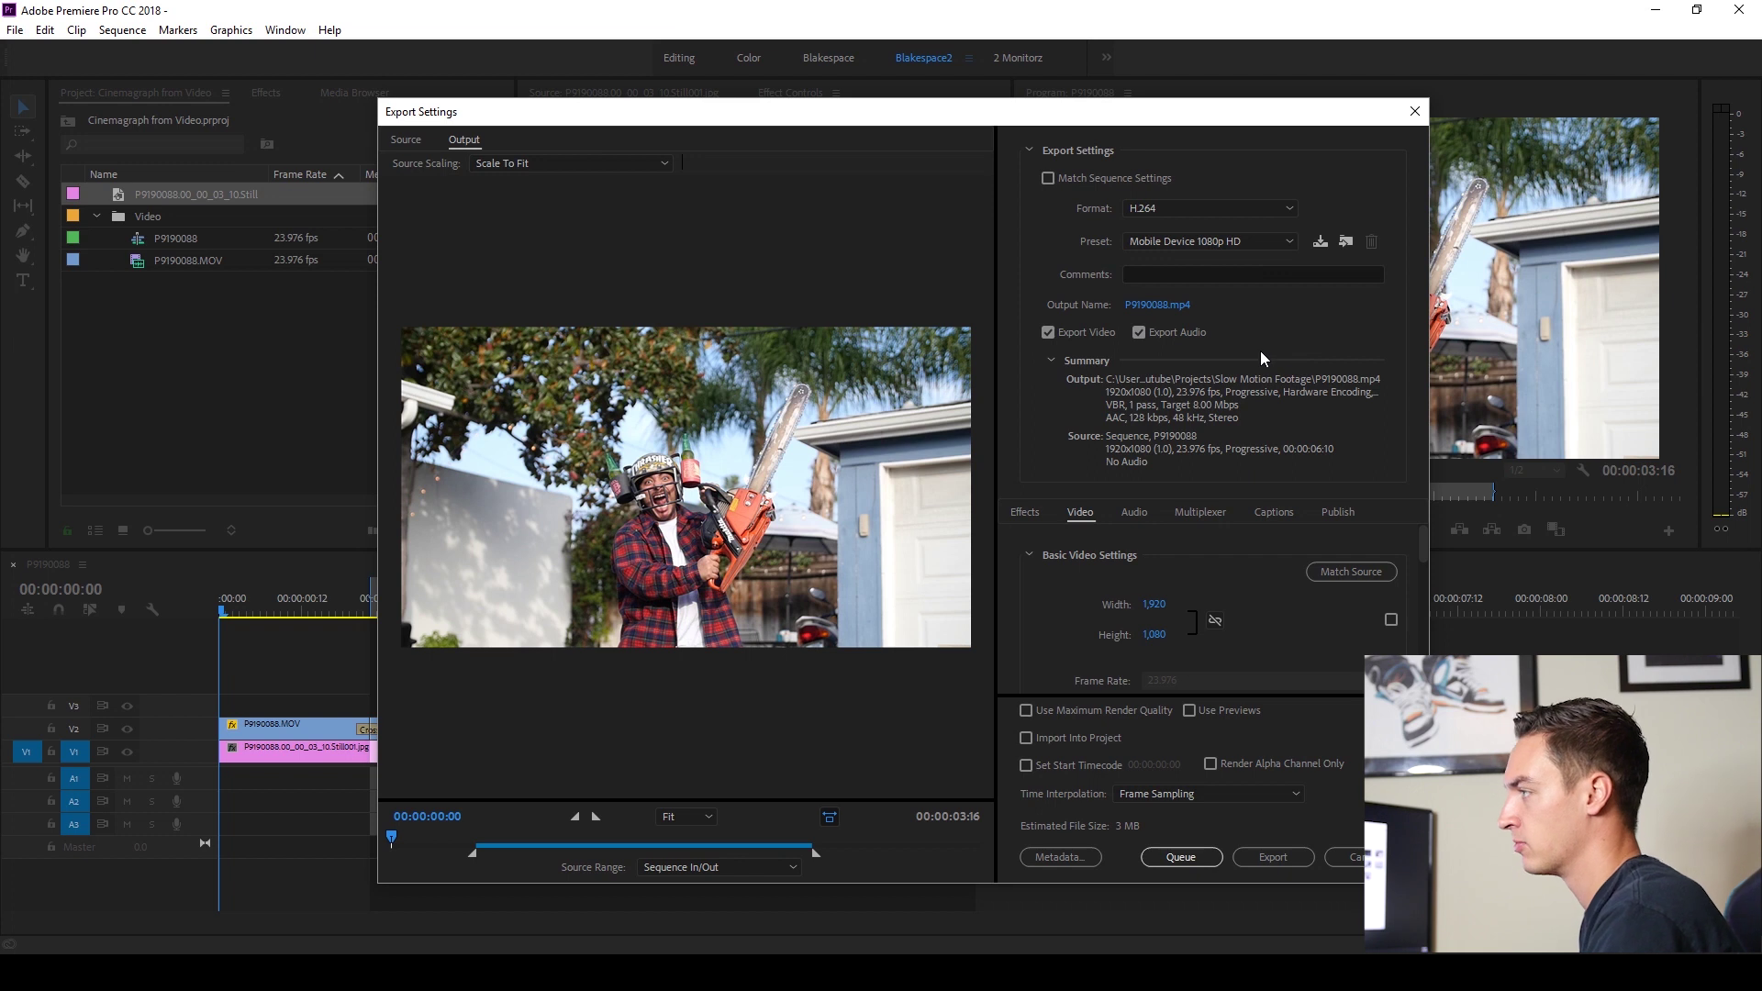
pyautogui.click(1137, 333)
pyautogui.click(1025, 711)
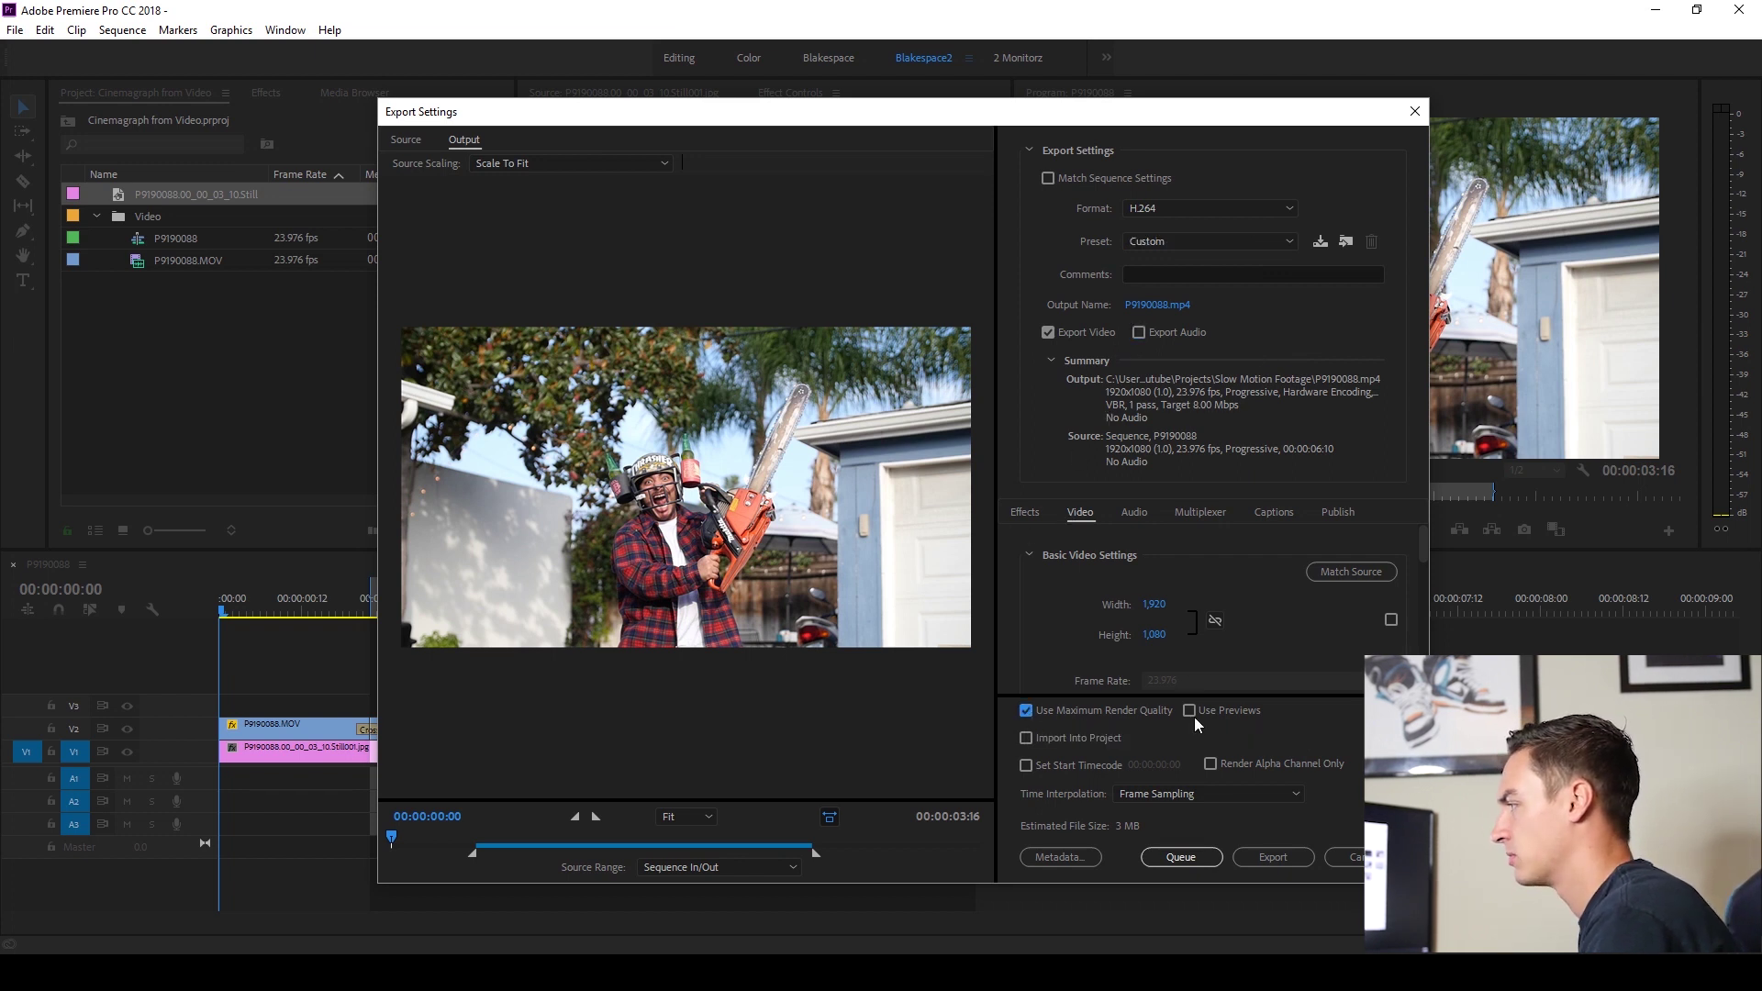
pyautogui.click(1187, 710)
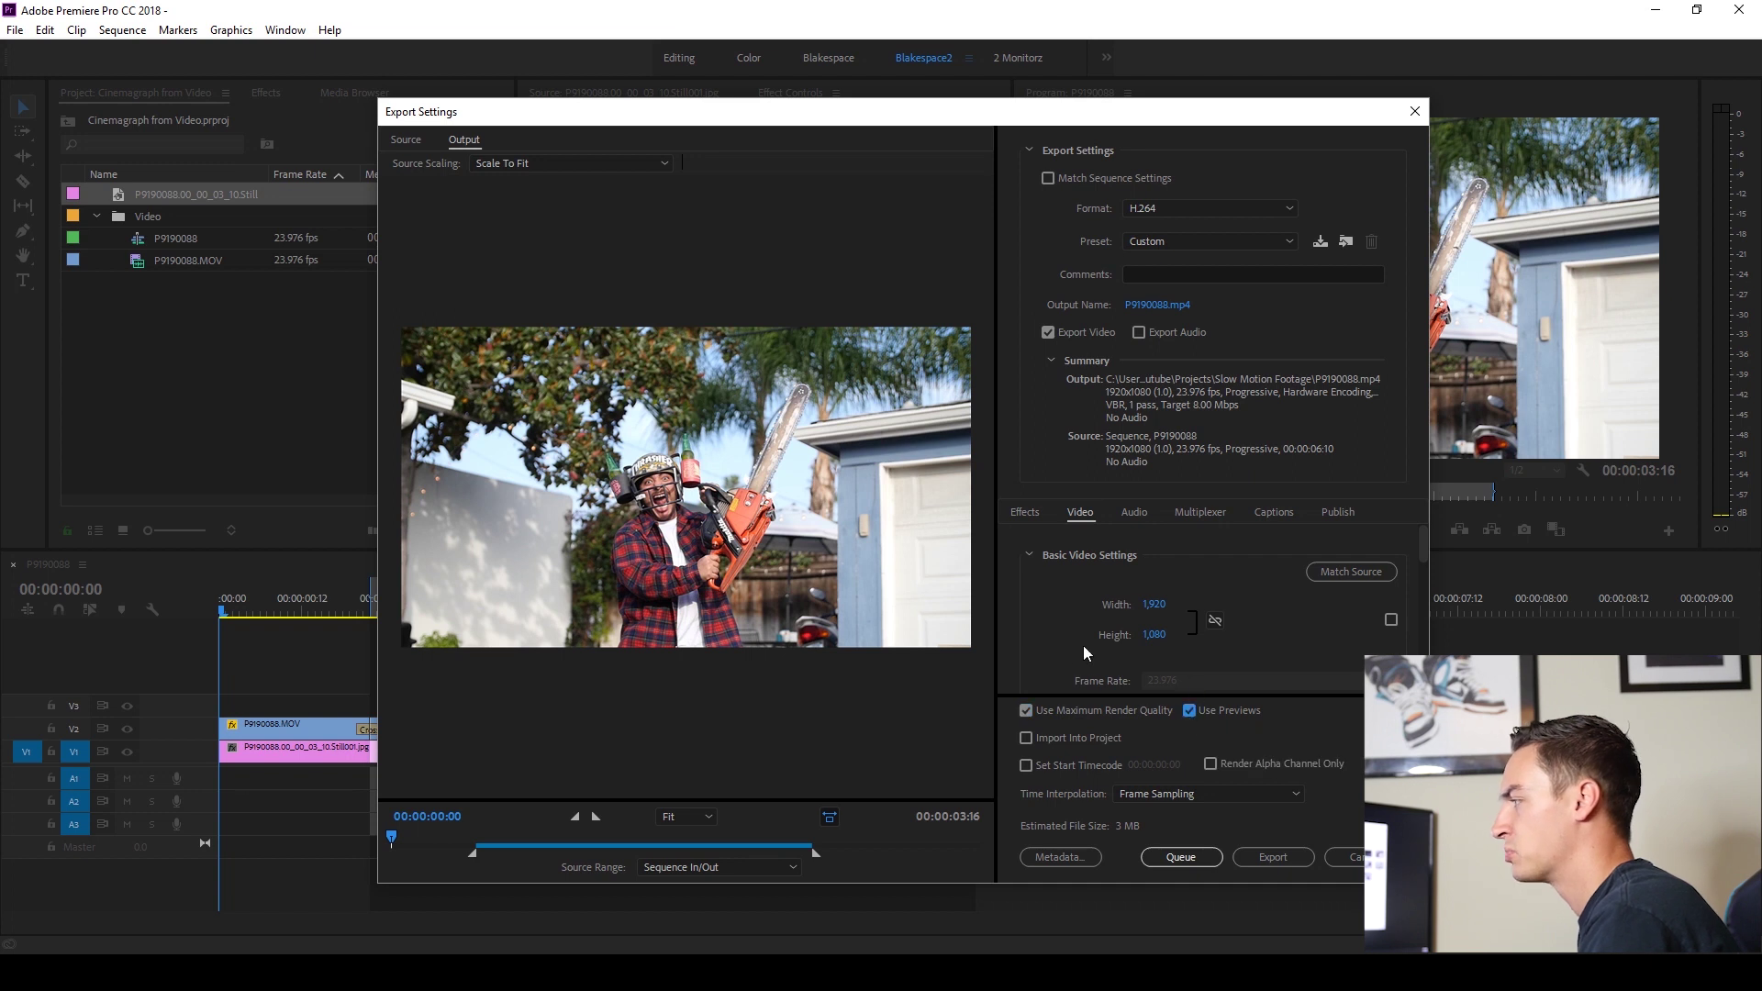
pyautogui.scroll(-4, 1055, 620)
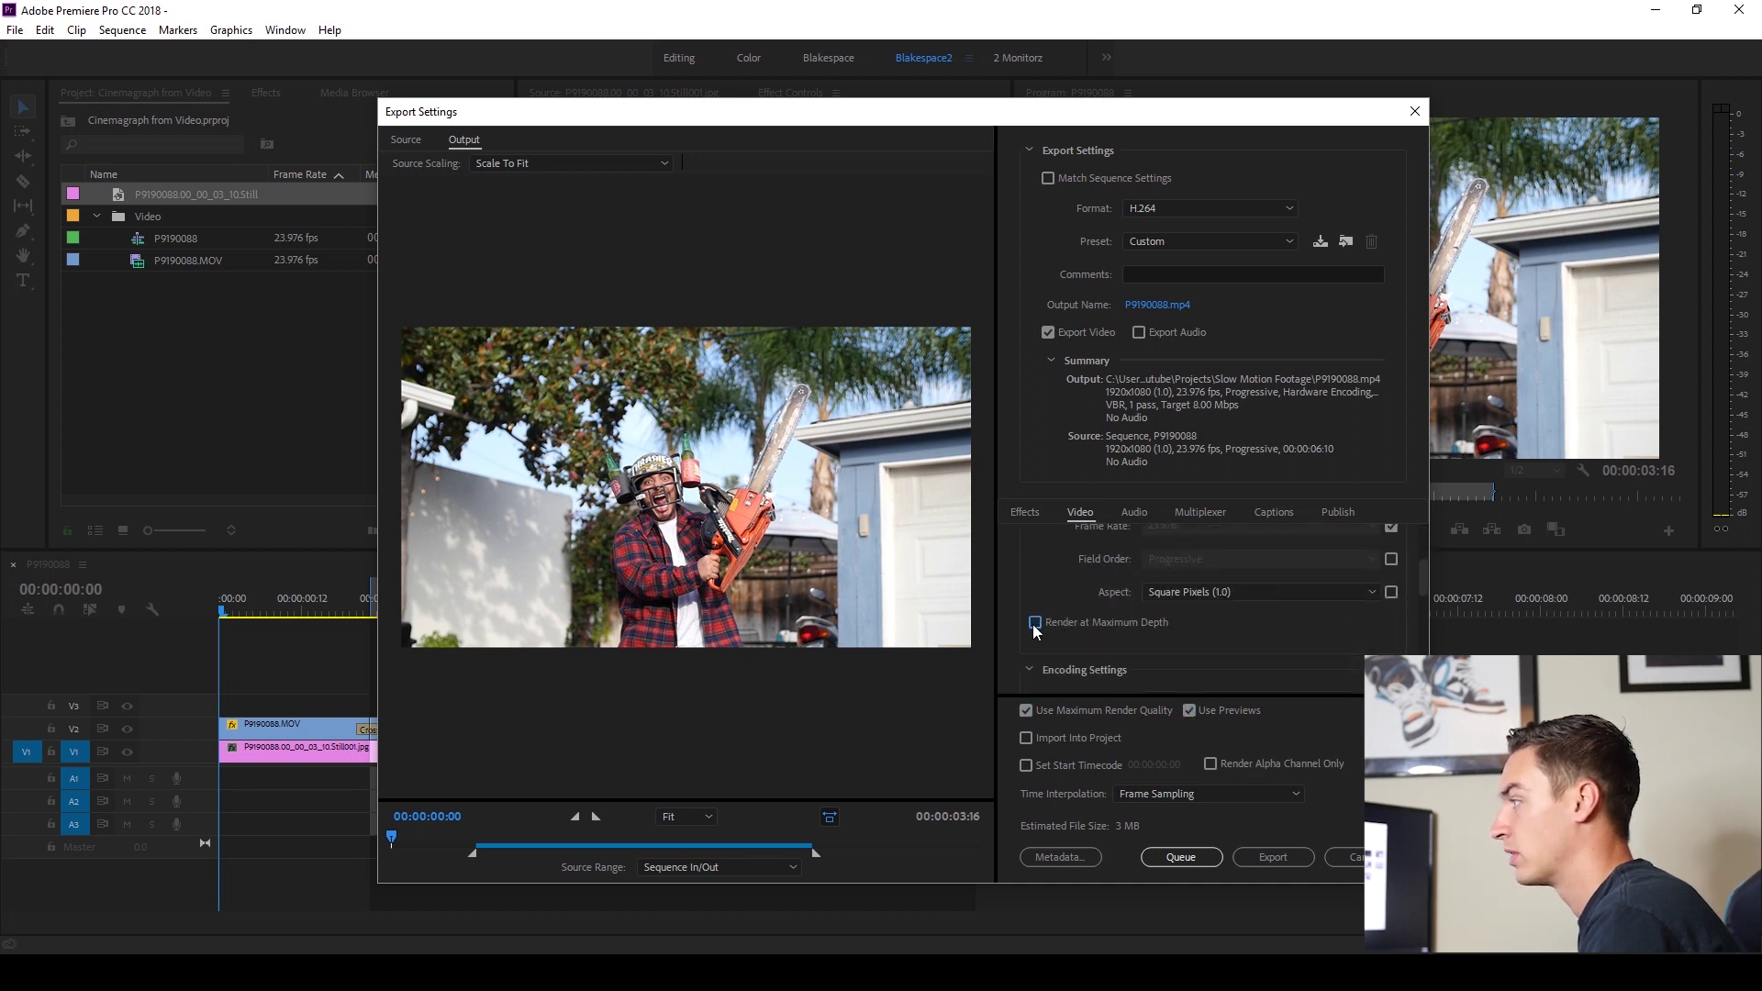
pyautogui.click(1035, 623)
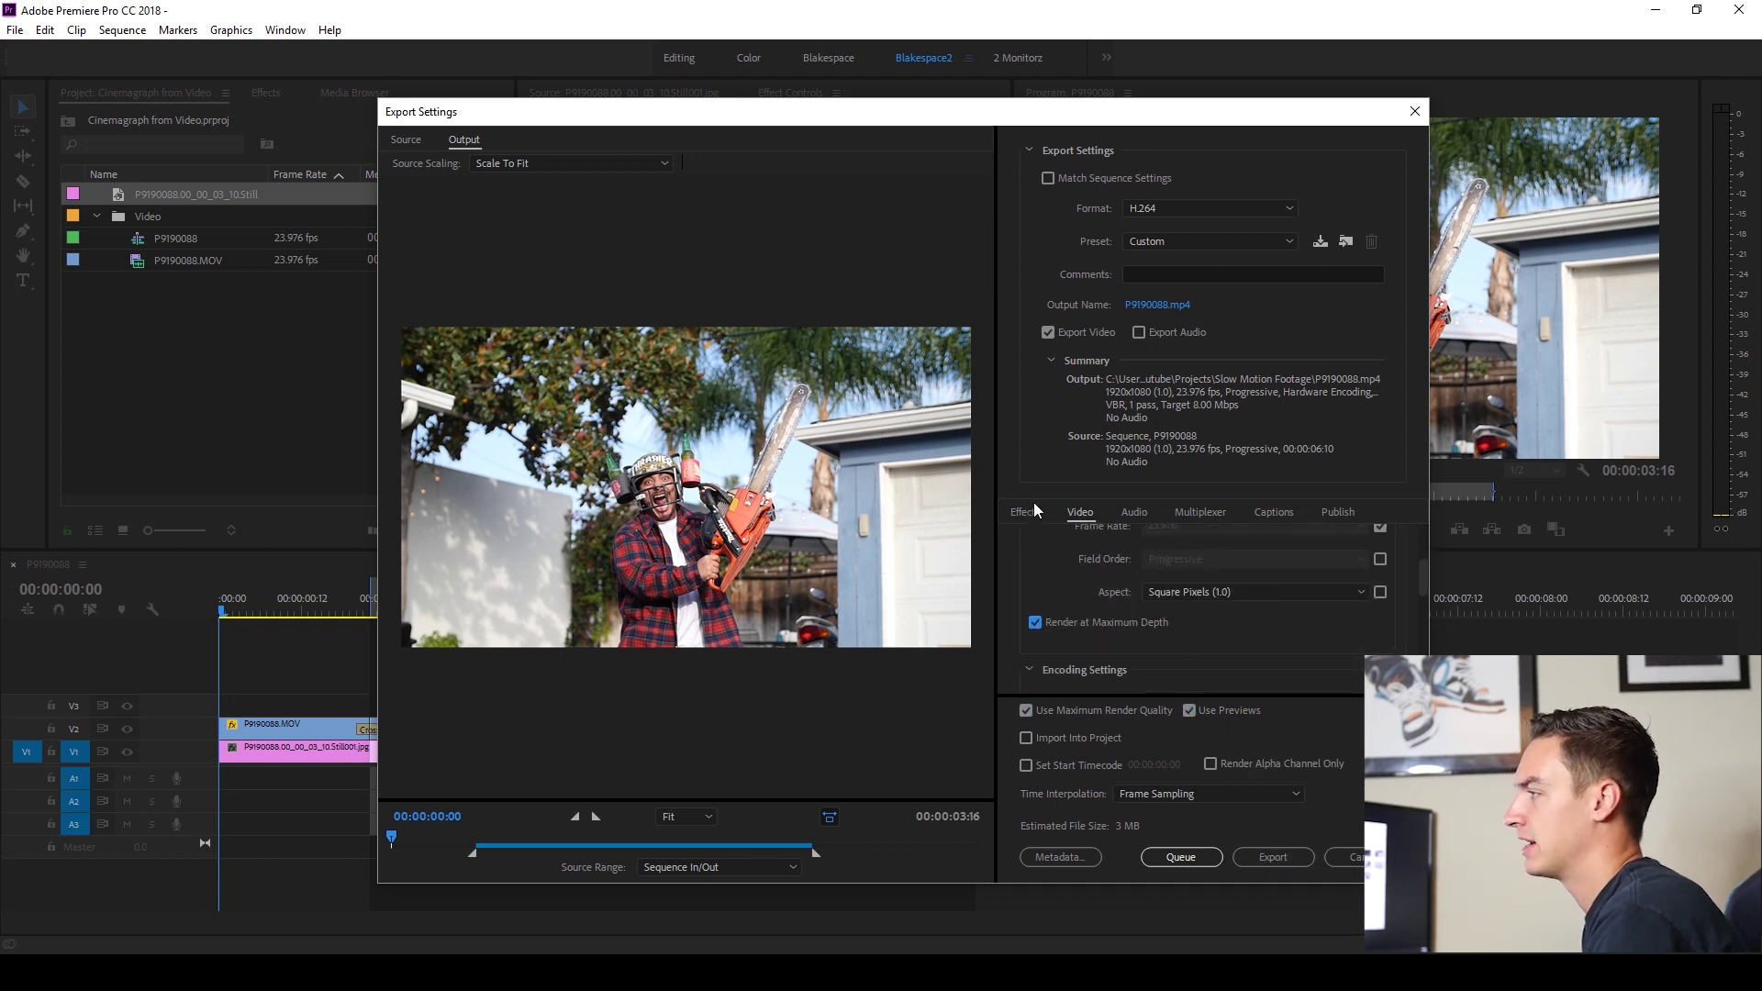